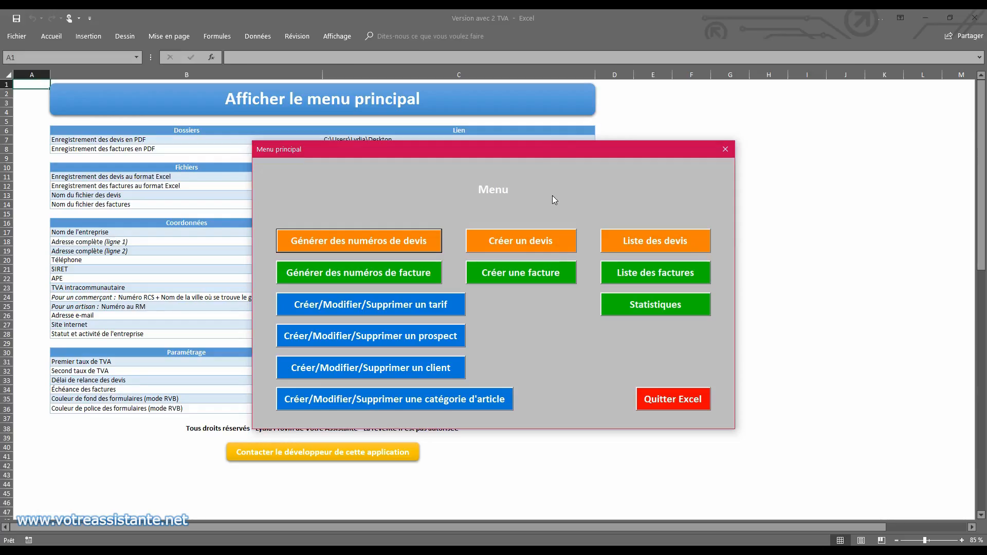
Dismiss the main menu form and close the Version avec 2 TVA workbook without saving changes.
left_click(725, 149)
left_click(975, 17)
left_click(494, 298)
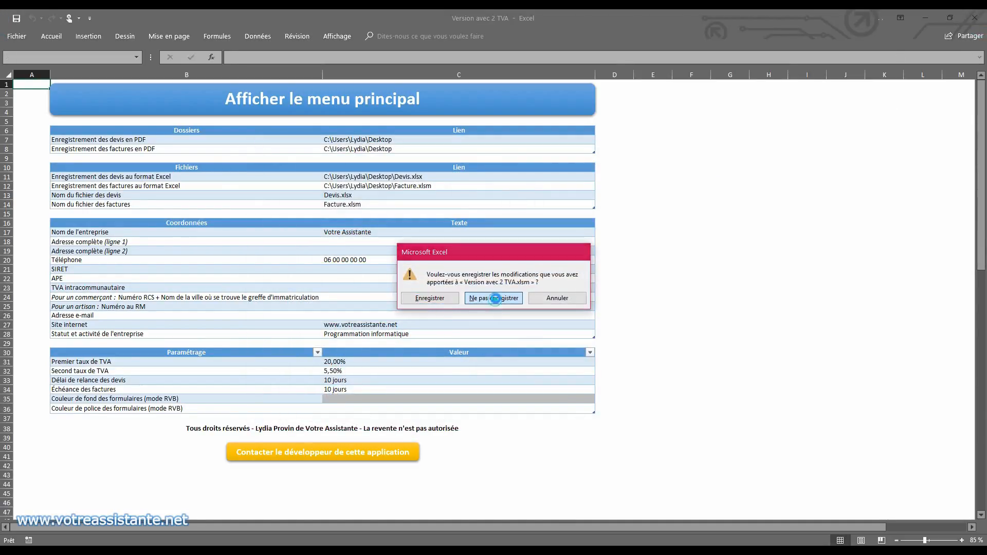
Open the Version avec 2 TVA workbook from the desktop and dismiss its main menu form.
double_click(33, 143)
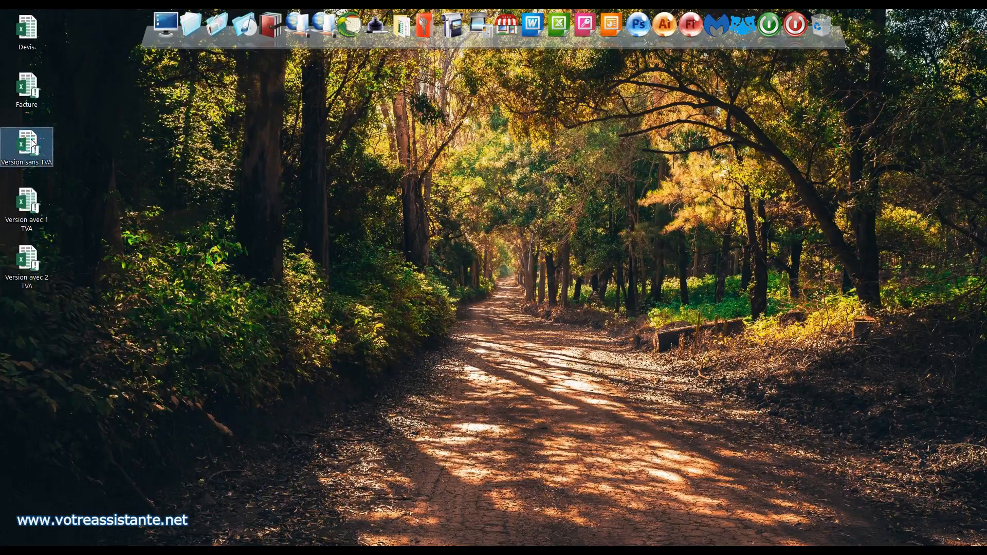
left_click(29, 212)
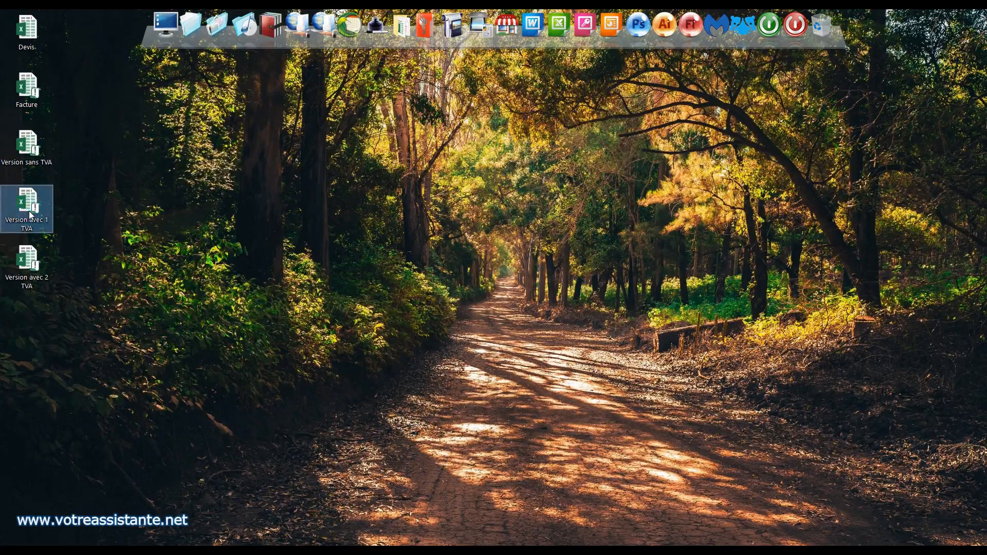
left_click(25, 261)
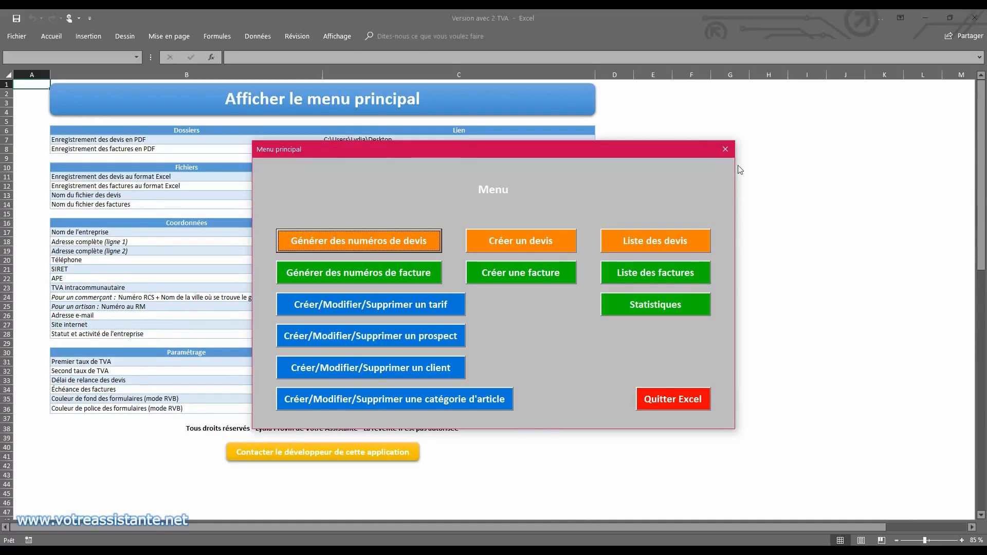
left_click(726, 151)
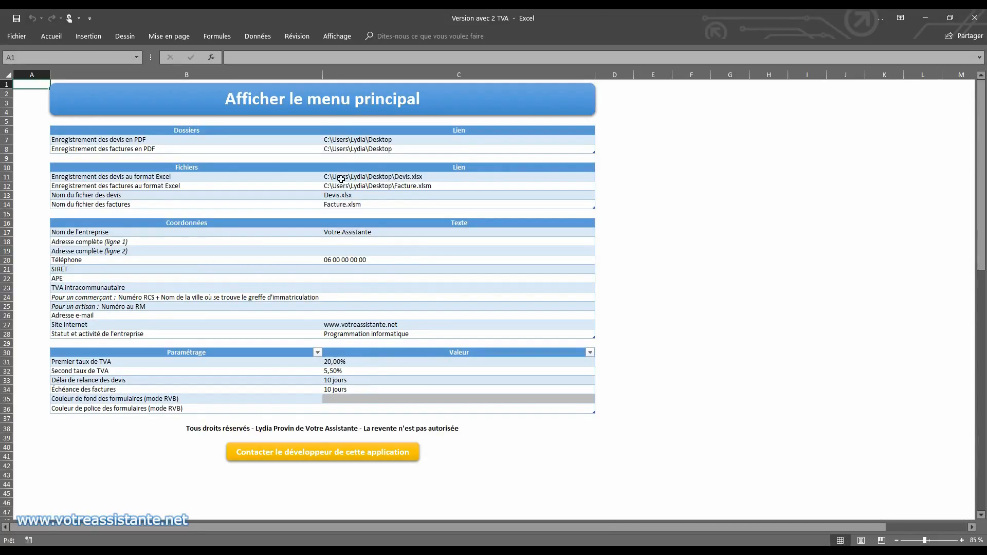
Examine the PDF folder paths for quotes and invoices and the Excel file path for quotes.
left_click_drag(343, 138, 348, 149)
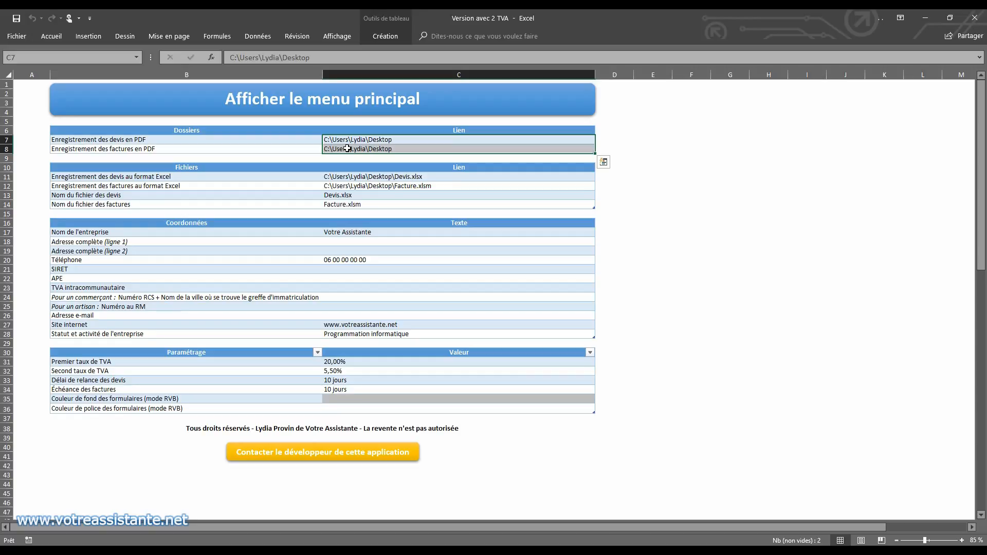
left_click(347, 140)
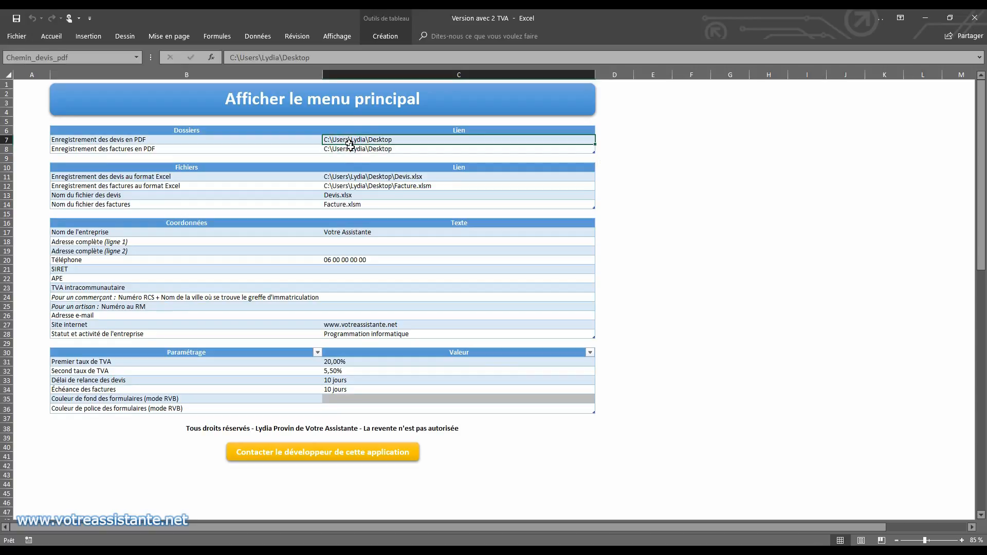
left_click(352, 175)
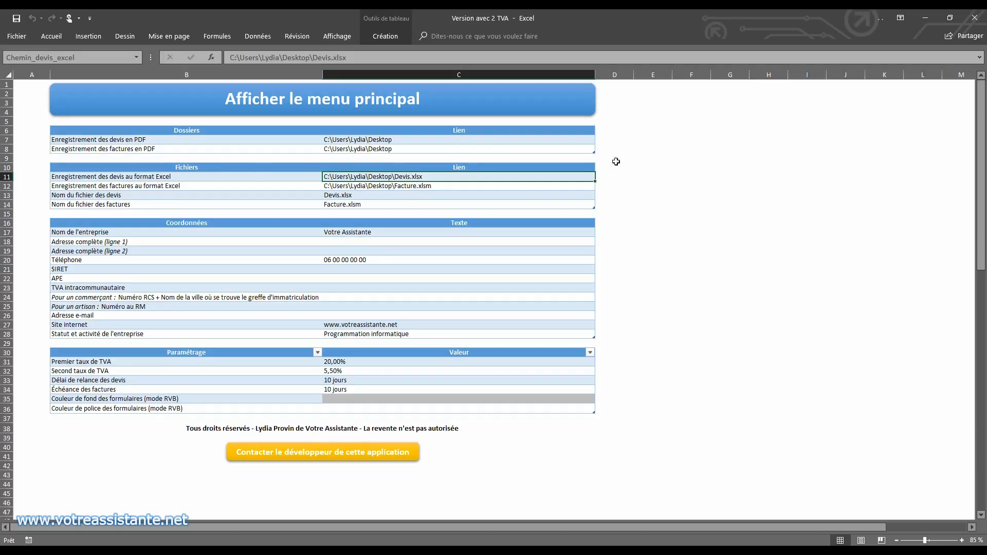
Look at the Devis workbook stored on the desktop, close it and return to the Version avec 2 TVA workbook.
left_click(926, 23)
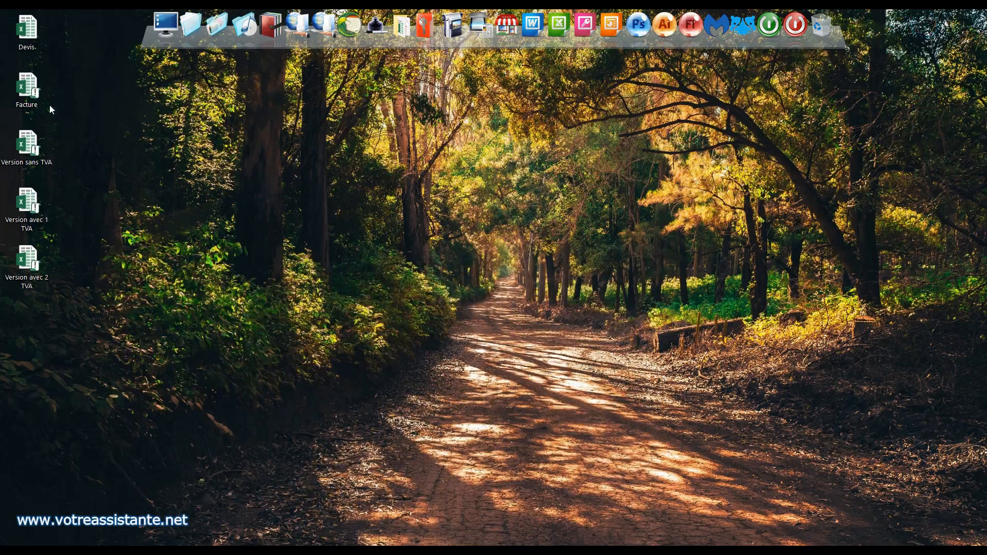
double_click(26, 28)
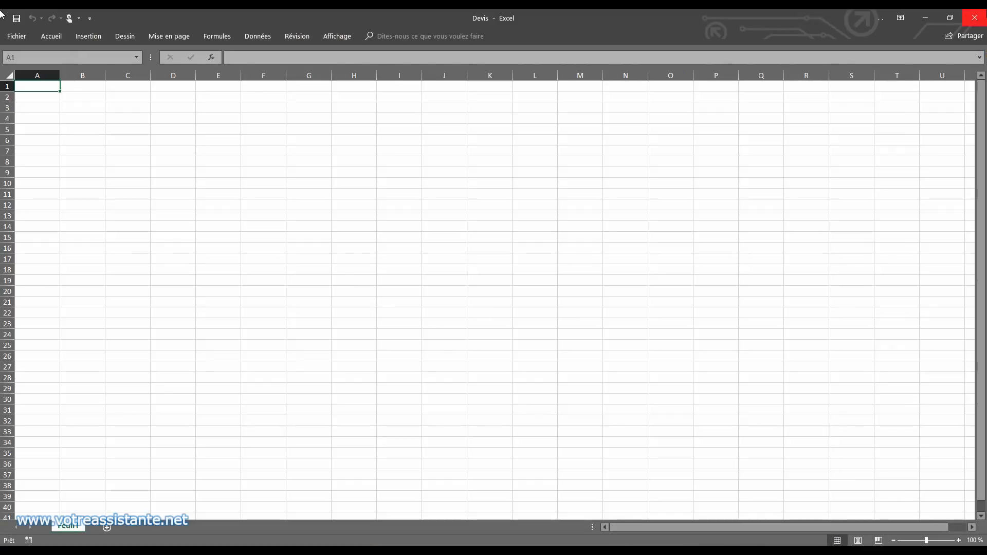
left_click(975, 18)
key("super+d")
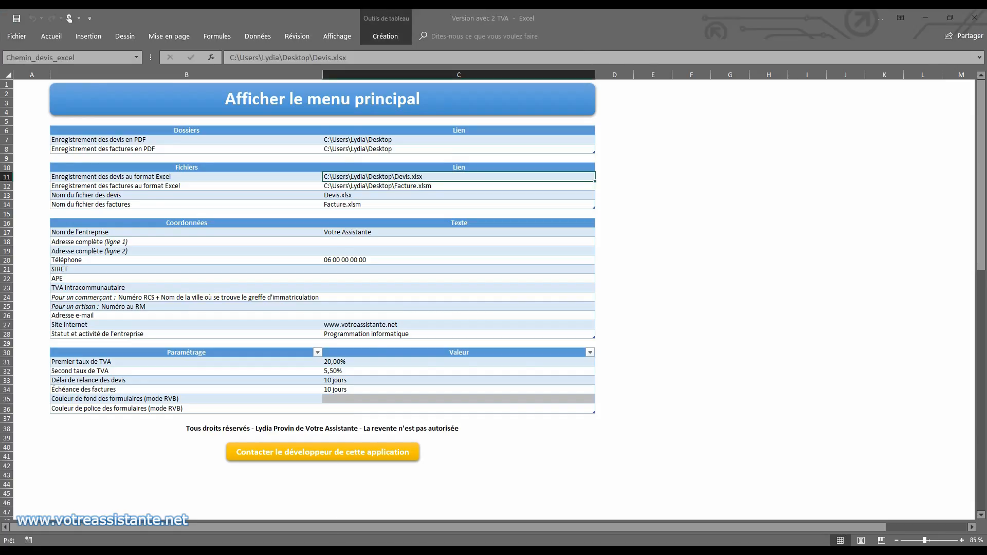
key("super+d")
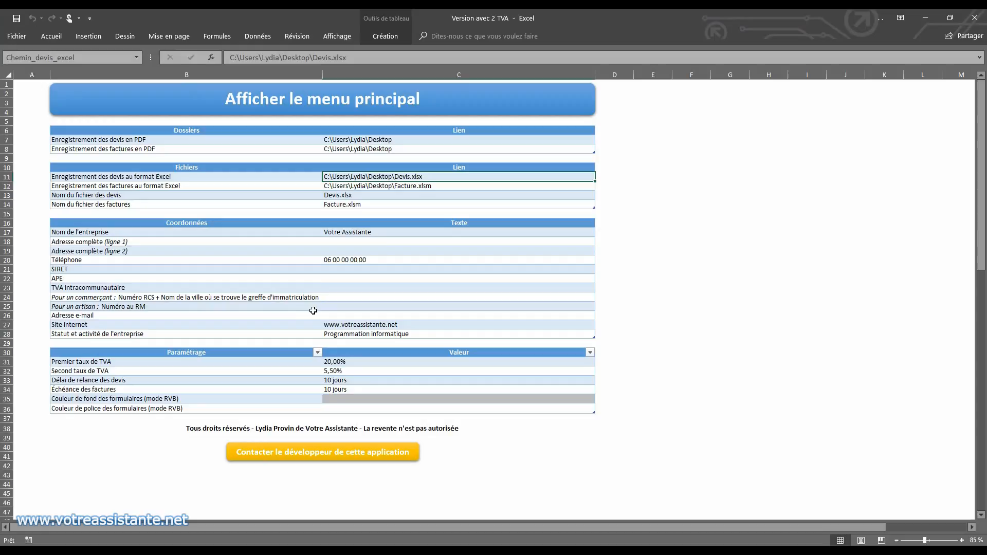
Examine the quote and invoice file name formulas and the company name in the contact details table.
left_click(339, 194)
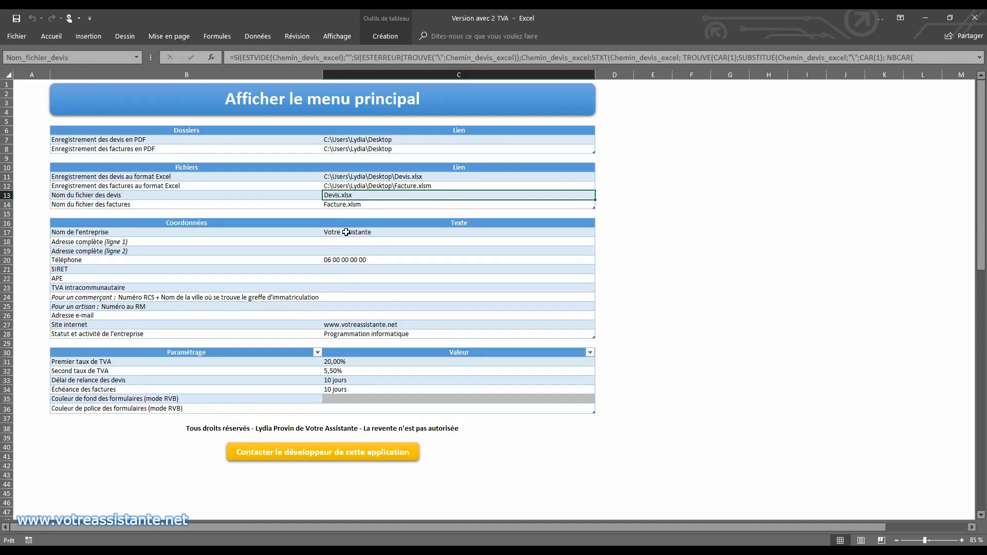
key("Down")
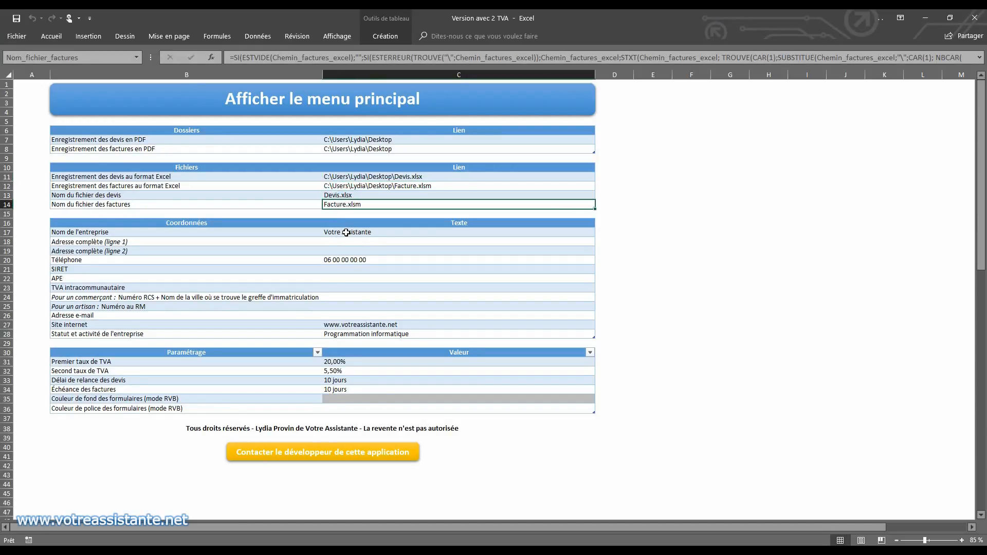
left_click(346, 232)
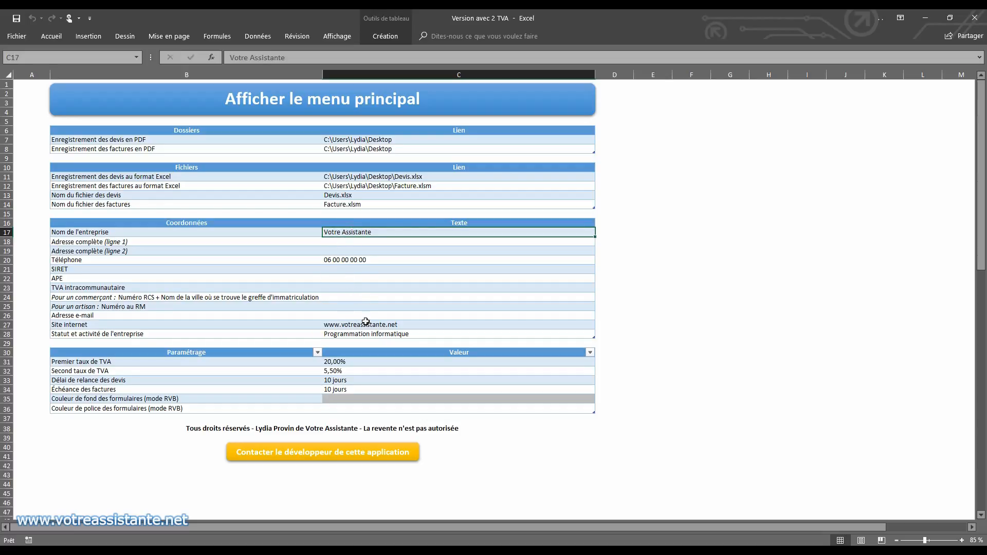
Review the parameter values for both VAT rates, quote follow-up delay, invoice due period, and form background and font colours.
left_click(341, 361)
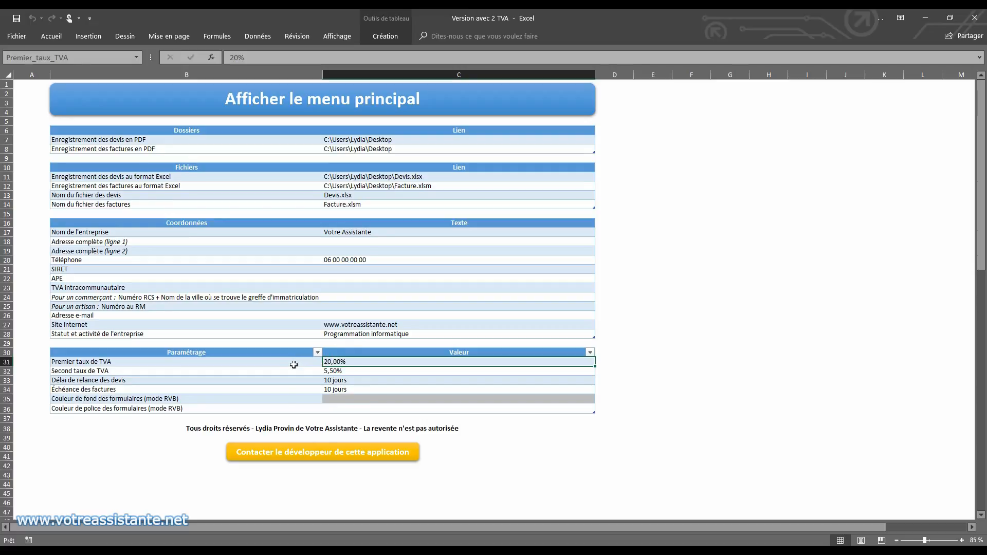
left_click(347, 371)
left_click(346, 379)
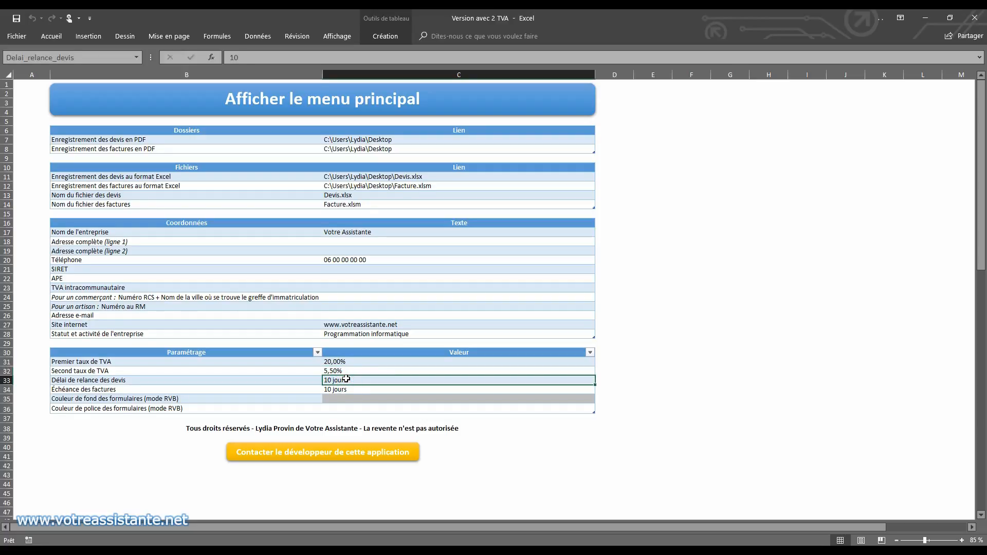
left_click(345, 390)
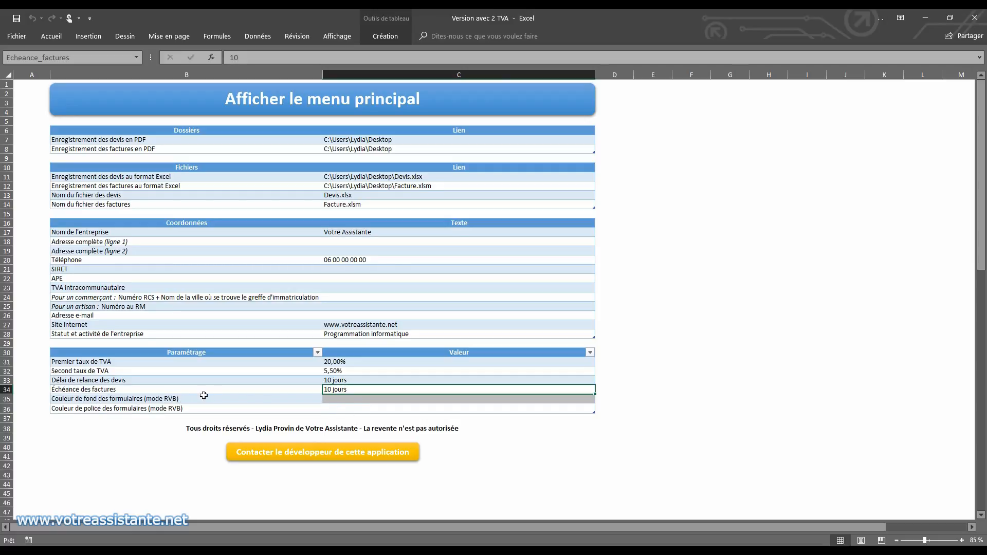
left_click(354, 401)
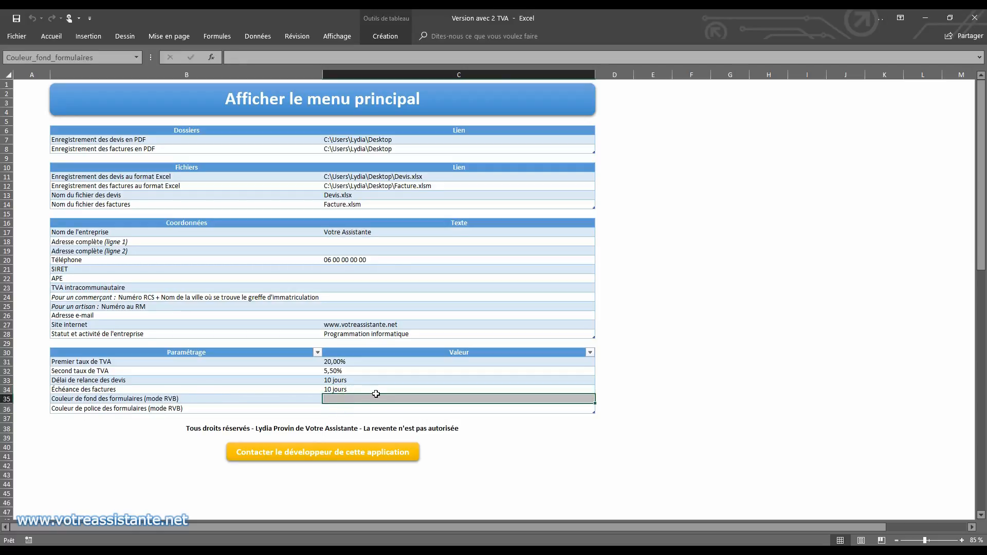
left_click(352, 411)
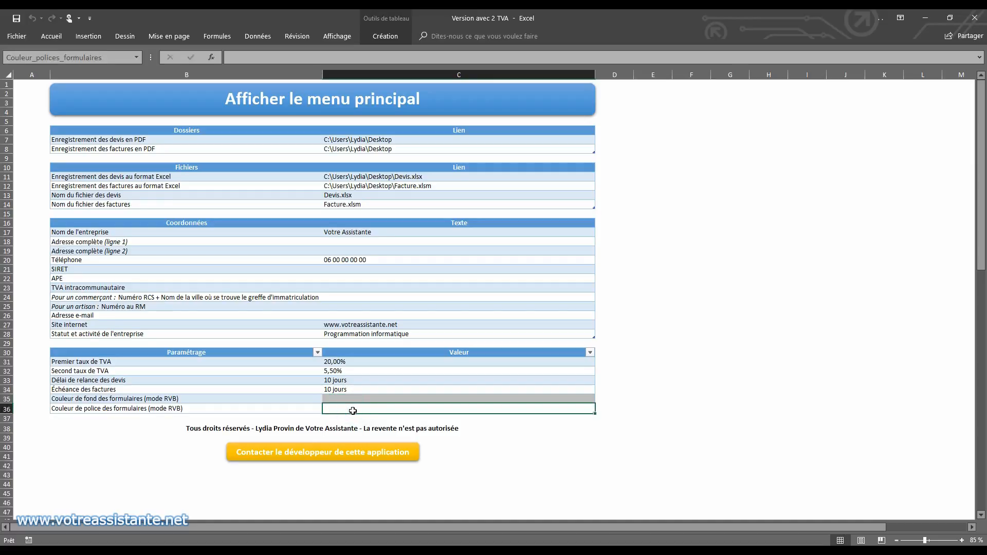
Fill the form background colour cell C35 with yellow, viewing the main menu form before and after the change.
left_click(328, 100)
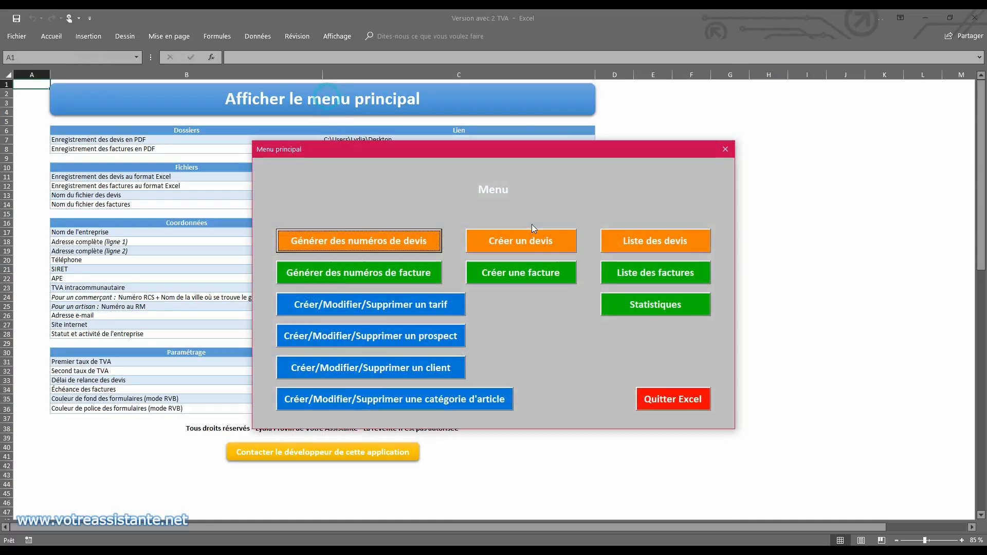
left_click(725, 149)
left_click(346, 395)
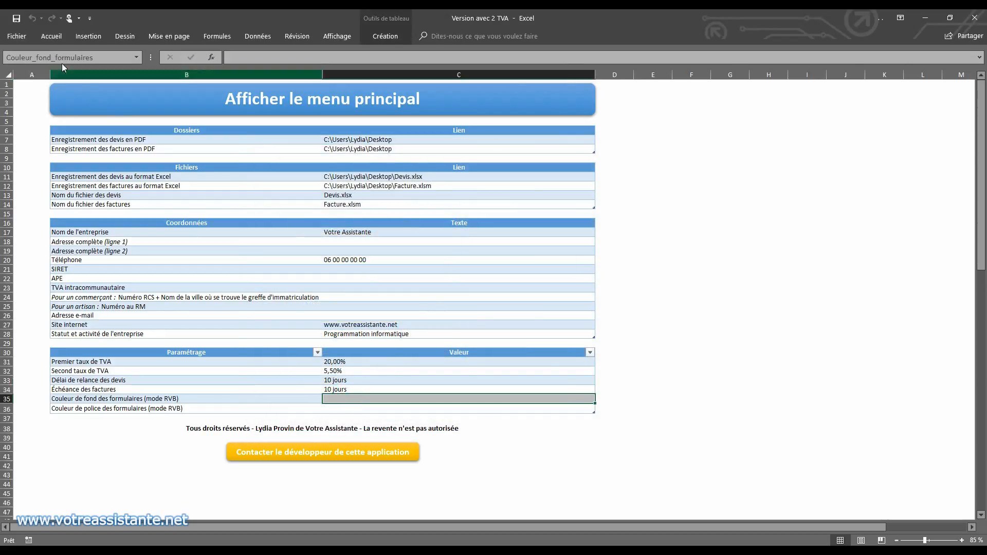
left_click(51, 36)
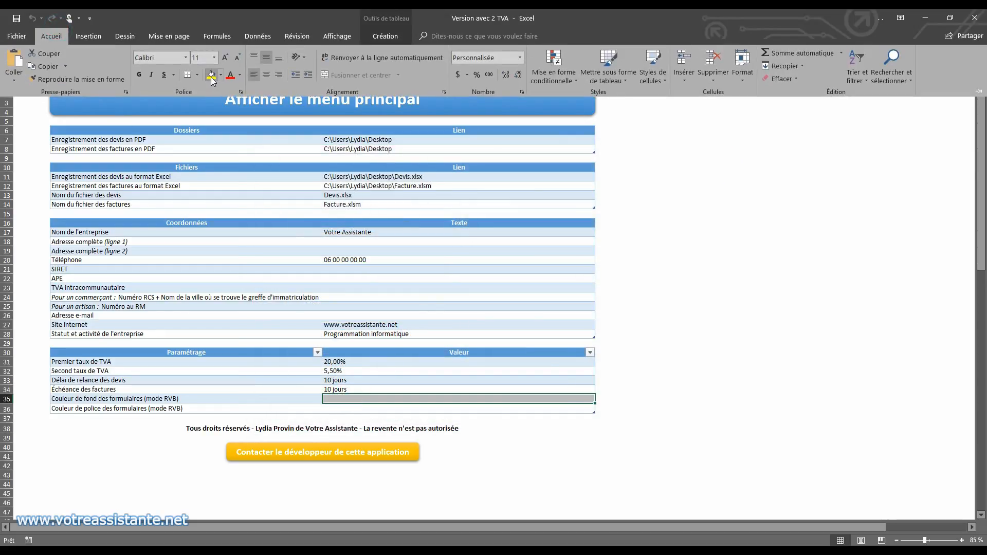
left_click(212, 76)
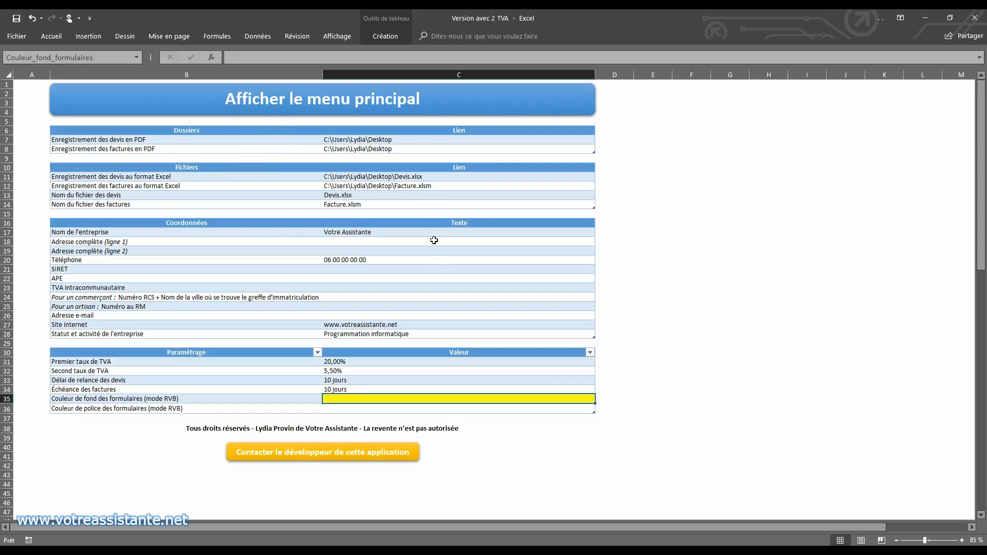
left_click(411, 97)
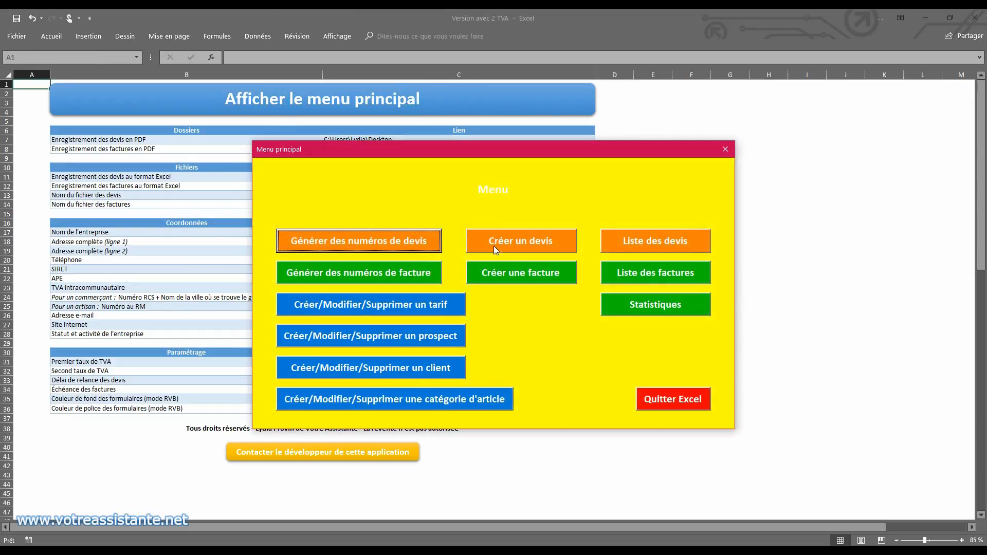
left_click(725, 149)
Undo the yellow fill on the form background colour cell.
left_click(369, 399)
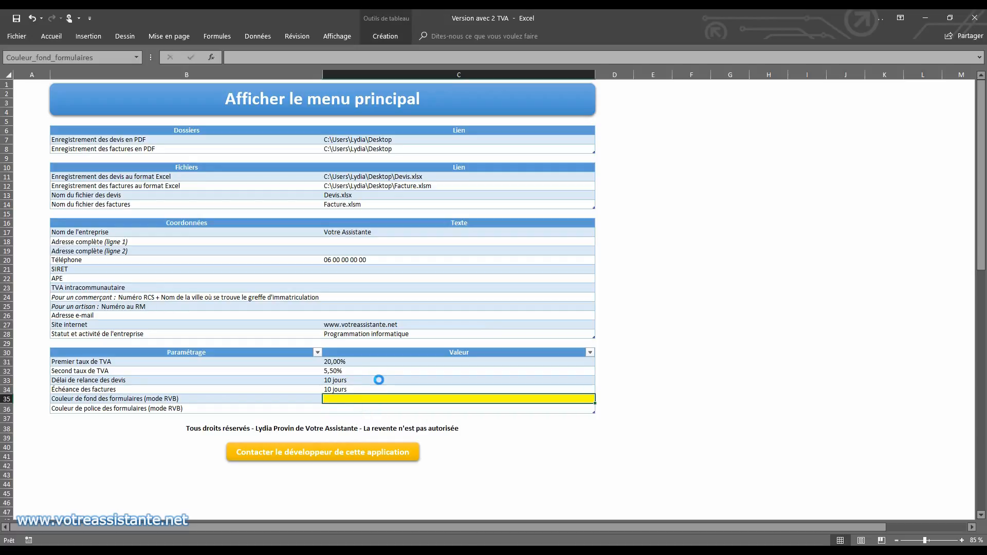
key("ctrl+z")
left_click(381, 381)
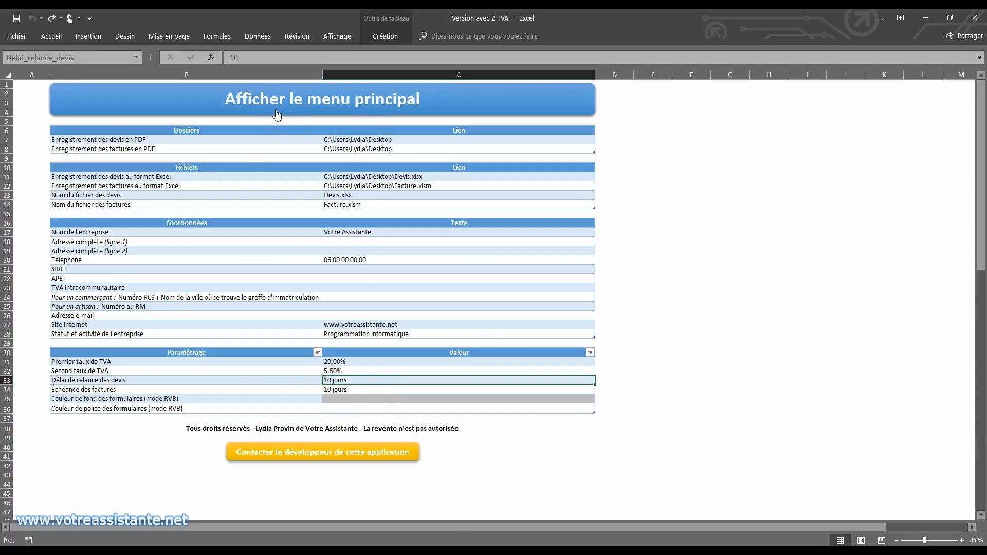
View the quote creation sheet from the main menu and return to the menu.
left_click(273, 110)
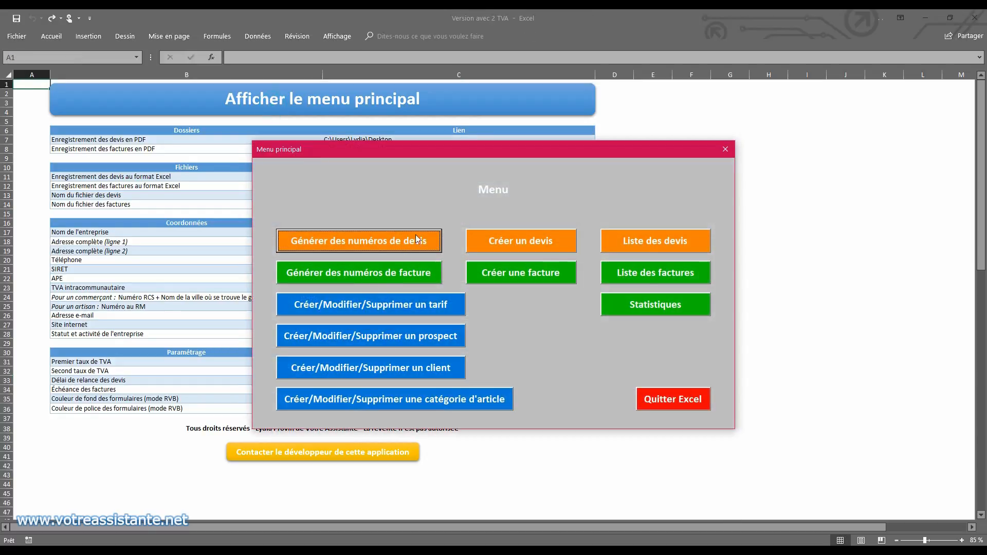
left_click(511, 240)
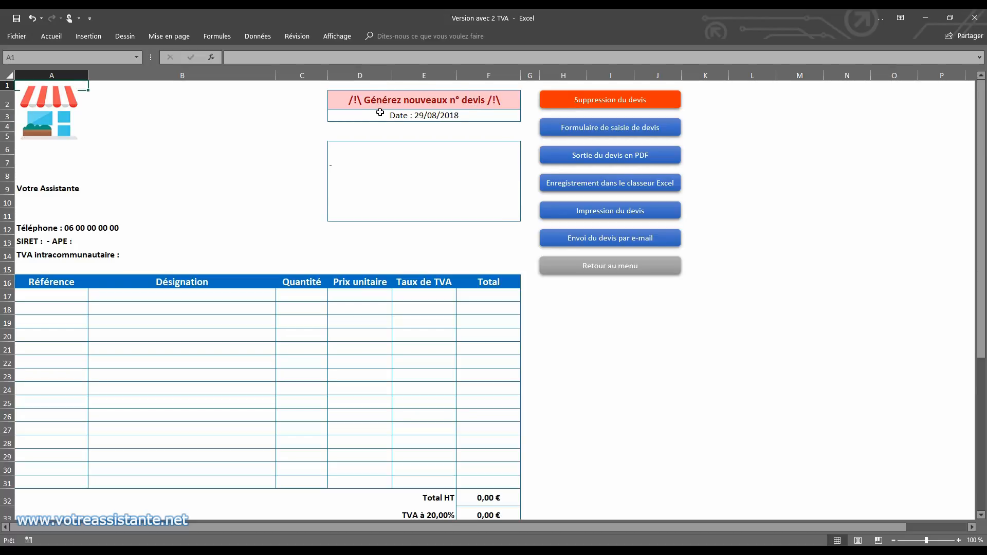
left_click(592, 269)
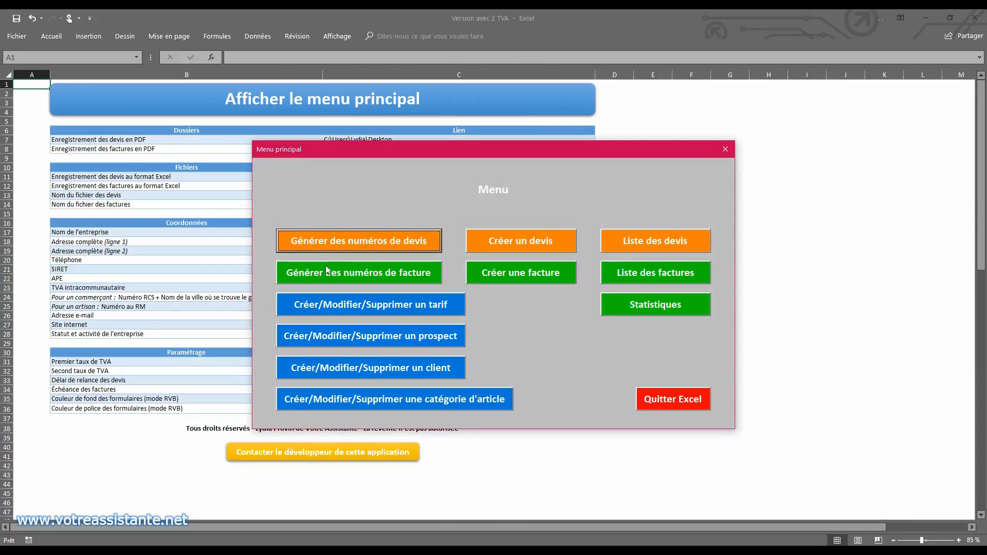
Generate the quote numbers using D000001 as the first number.
left_click(329, 246)
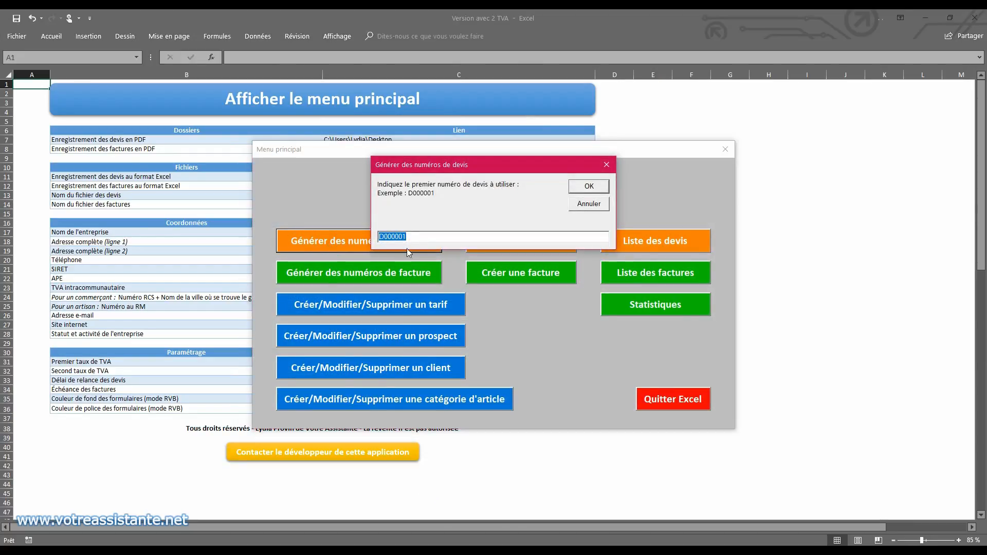
left_click(384, 236)
left_click(586, 188)
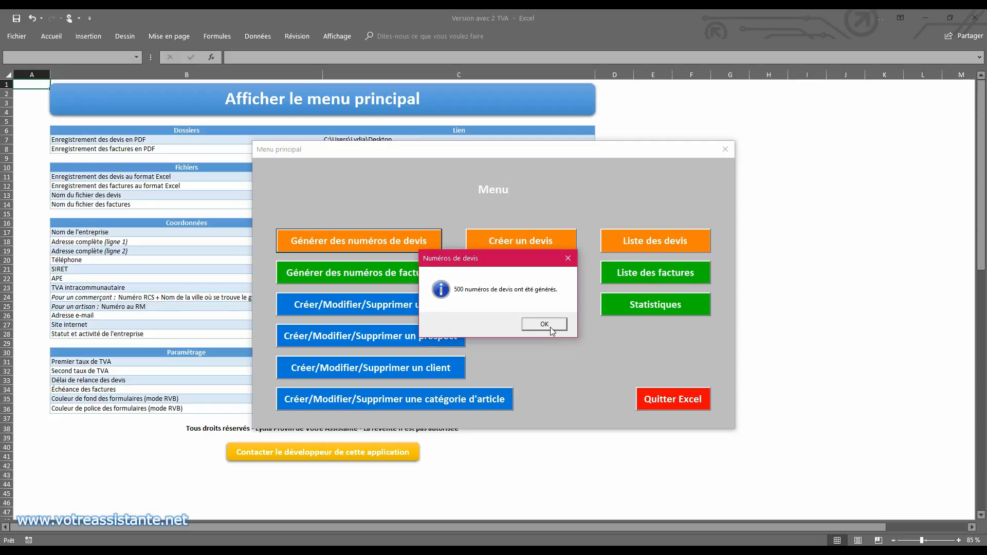
left_click(550, 326)
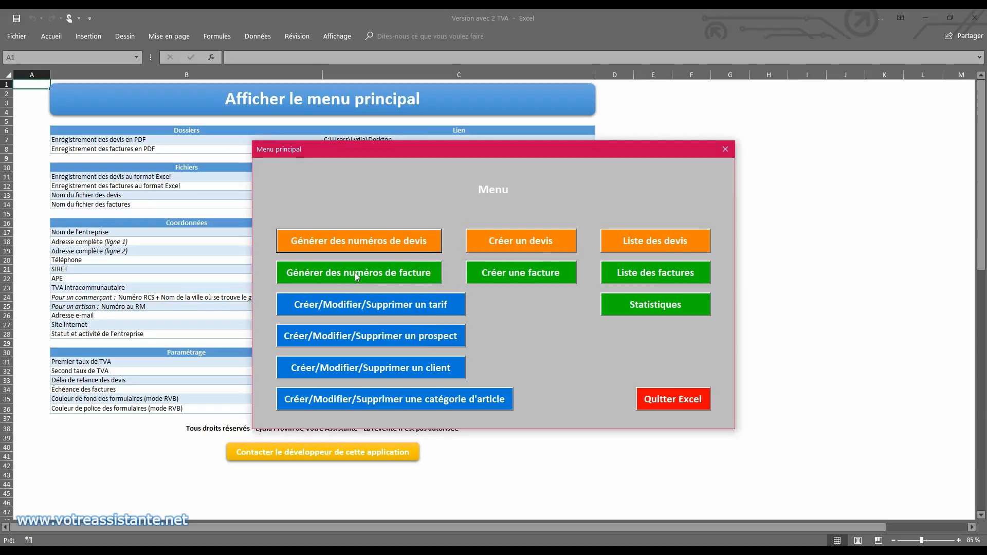
Generate the invoice numbers, accepting the proposed first number.
left_click(355, 273)
left_click(579, 188)
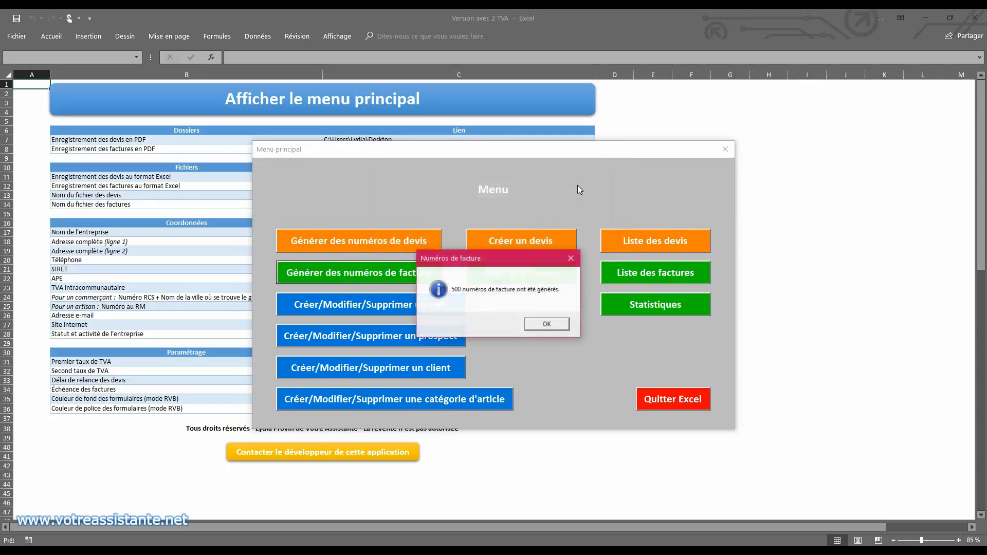
left_click(544, 327)
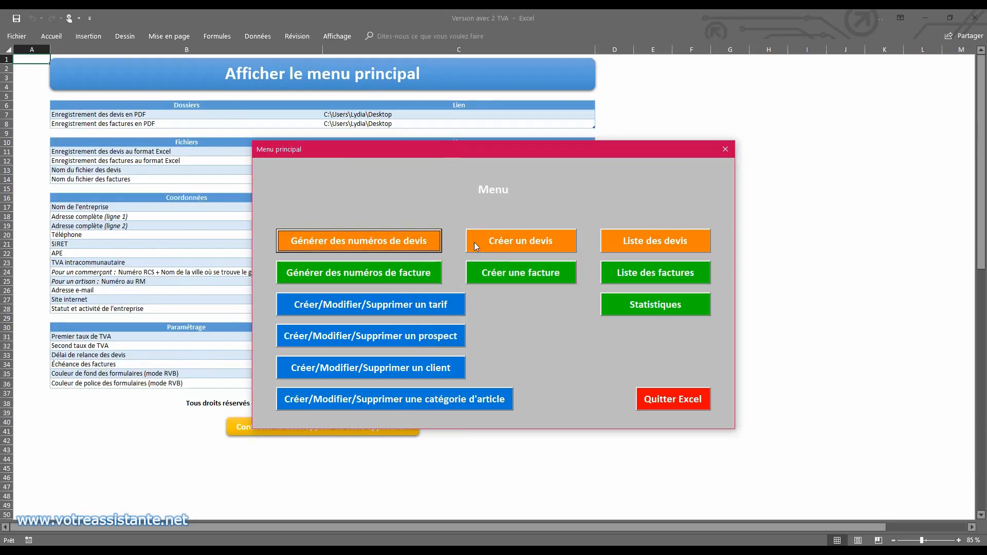
Open the quote creation sheet and review the quote number, date and company details block.
left_click(480, 241)
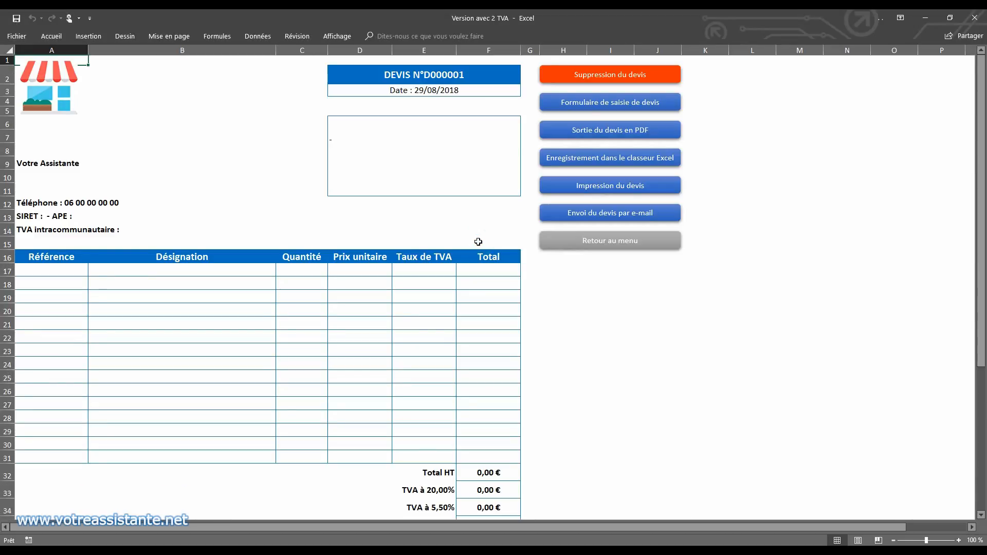
left_click(383, 75)
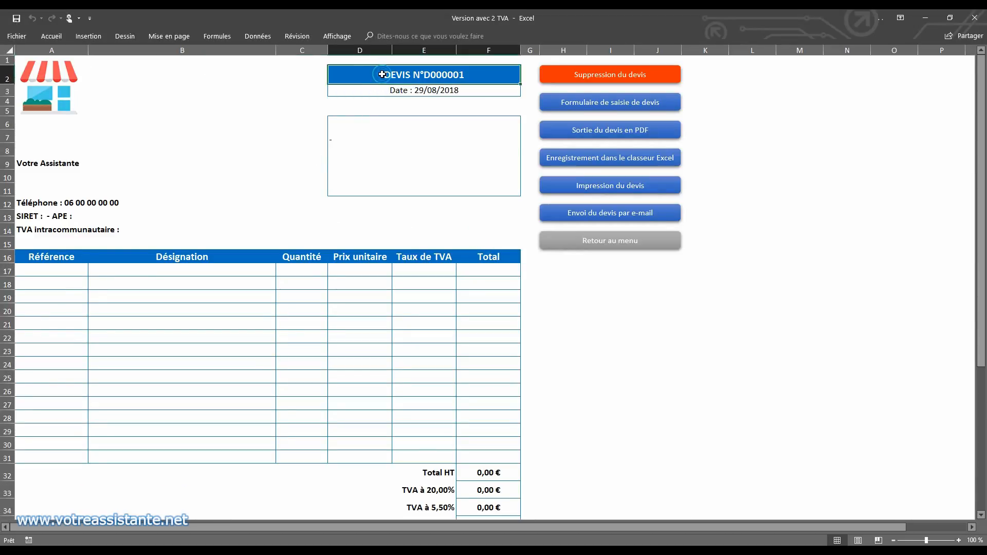
left_click(429, 89)
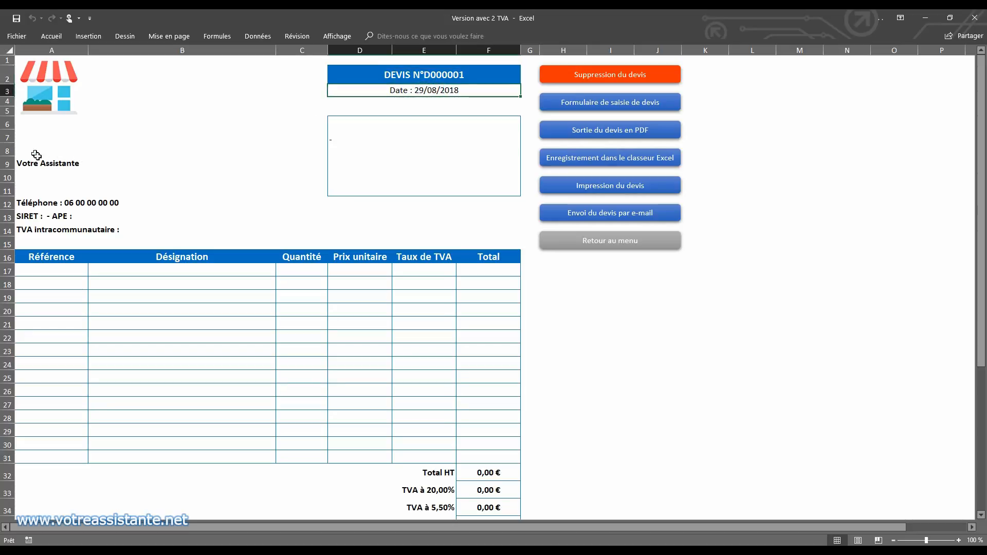
left_click_drag(34, 154, 63, 242)
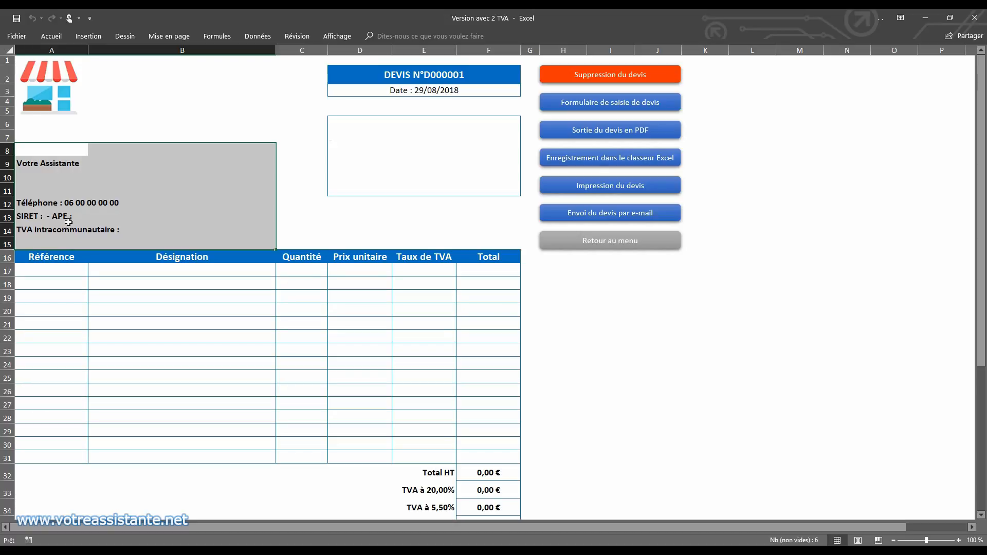
Choose L'ORANGERIE as the prospect in the quote's address block.
left_click(514, 119)
left_click(526, 125)
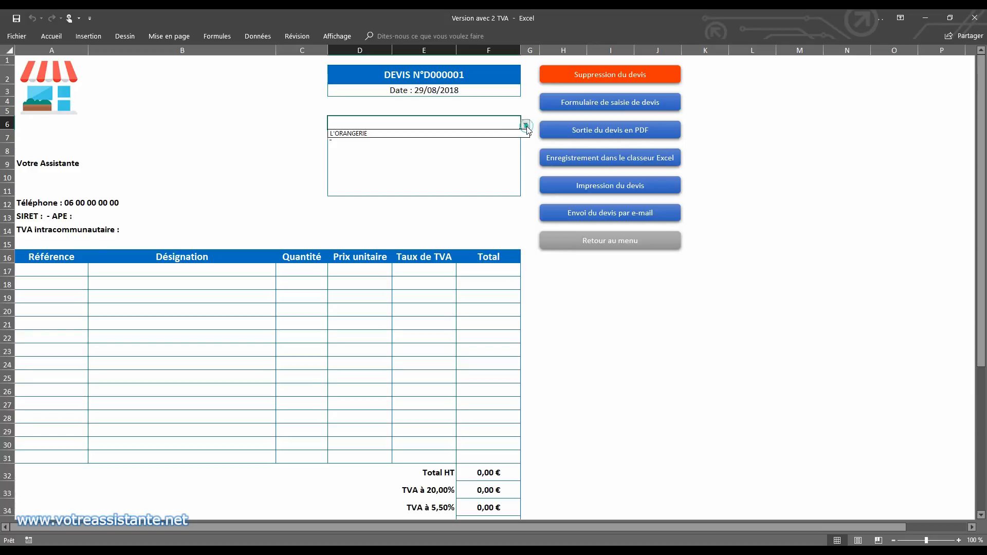
left_click(525, 125)
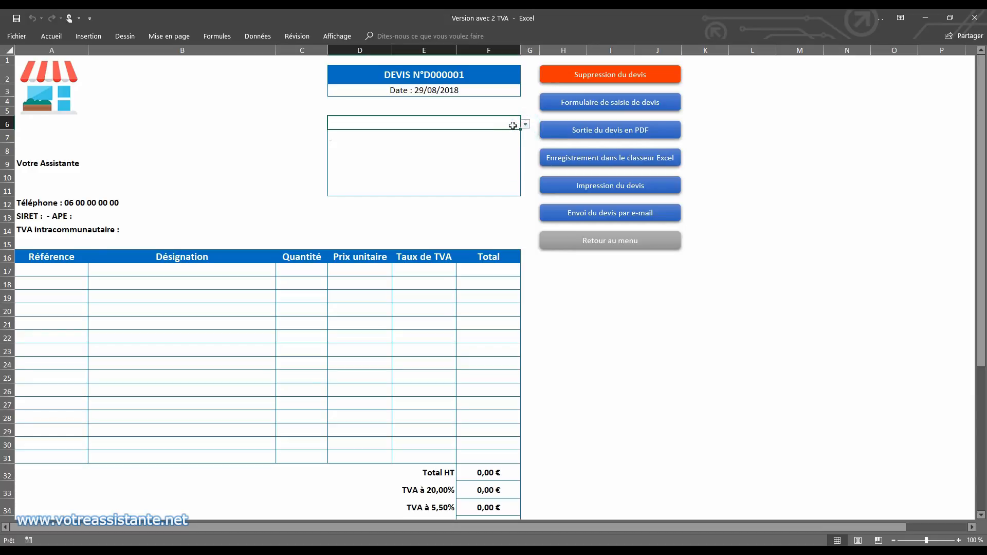
type("l")
left_click(525, 124)
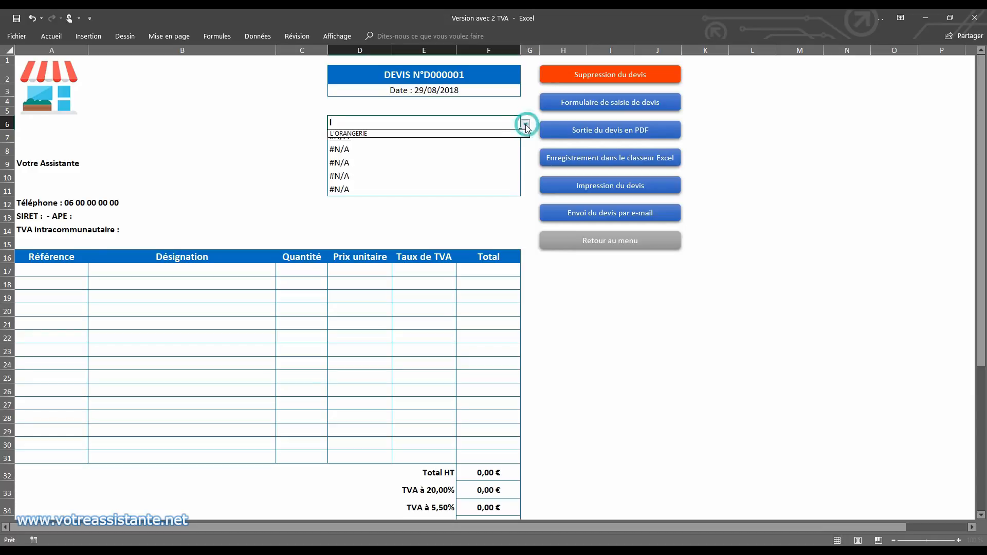
left_click(521, 133)
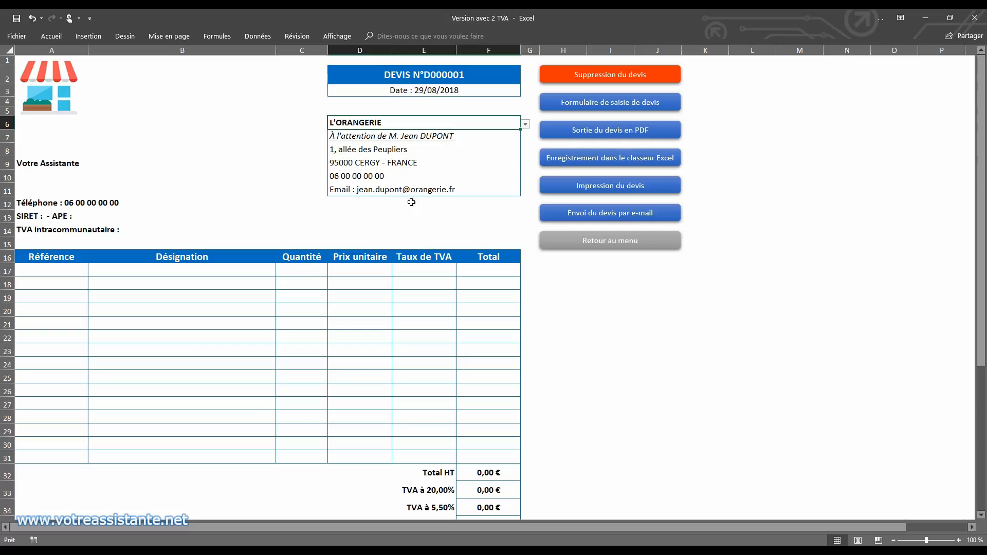
left_click(57, 272)
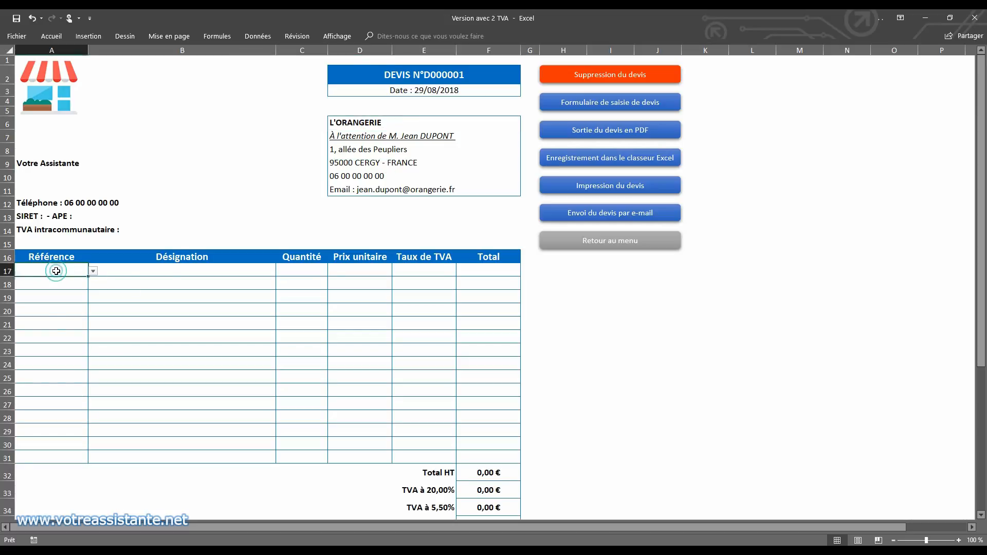
left_click(93, 271)
left_click(80, 289)
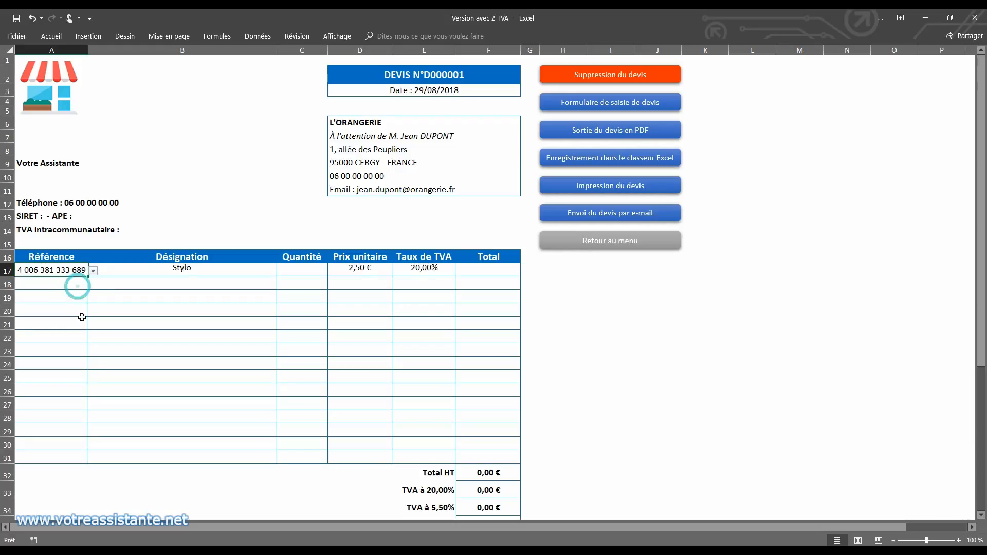
left_click(93, 272)
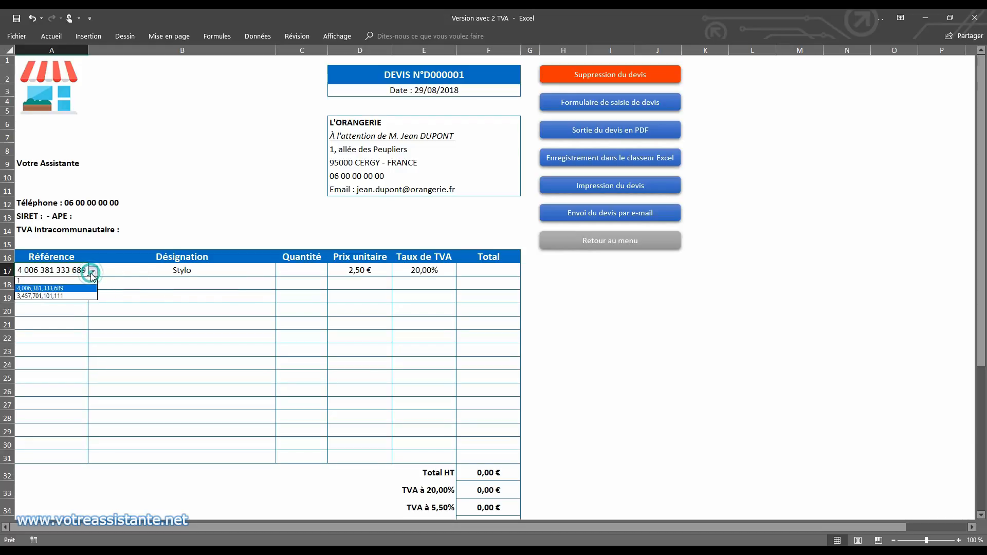
left_click(93, 273)
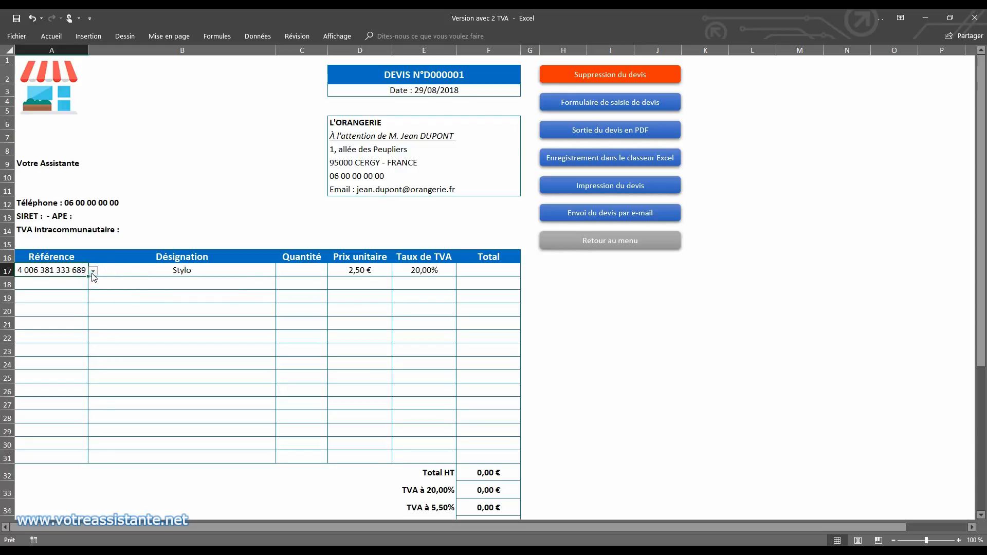
left_click(290, 265)
type("2")
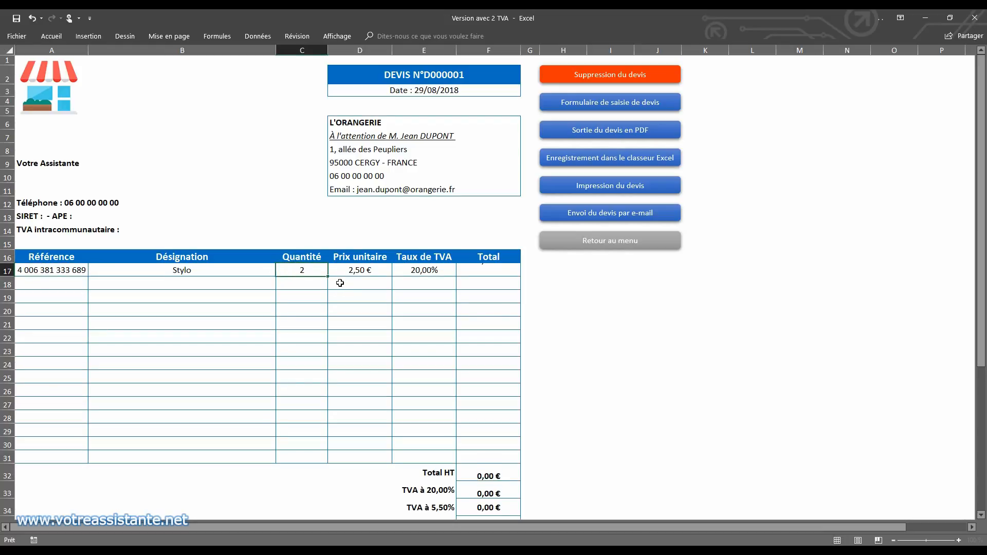
key("Return")
Review the quote's totals, then open the quote entry form, agreeing to delete the current quote.
scroll(584, 300, "down", 5)
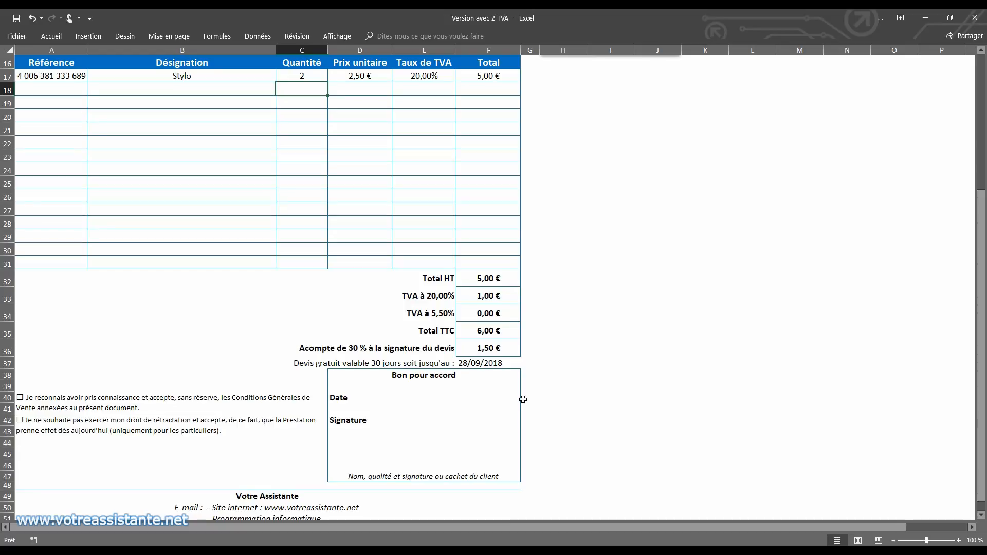
scroll(523, 399, "down", 2)
scroll(537, 323, "up", 7)
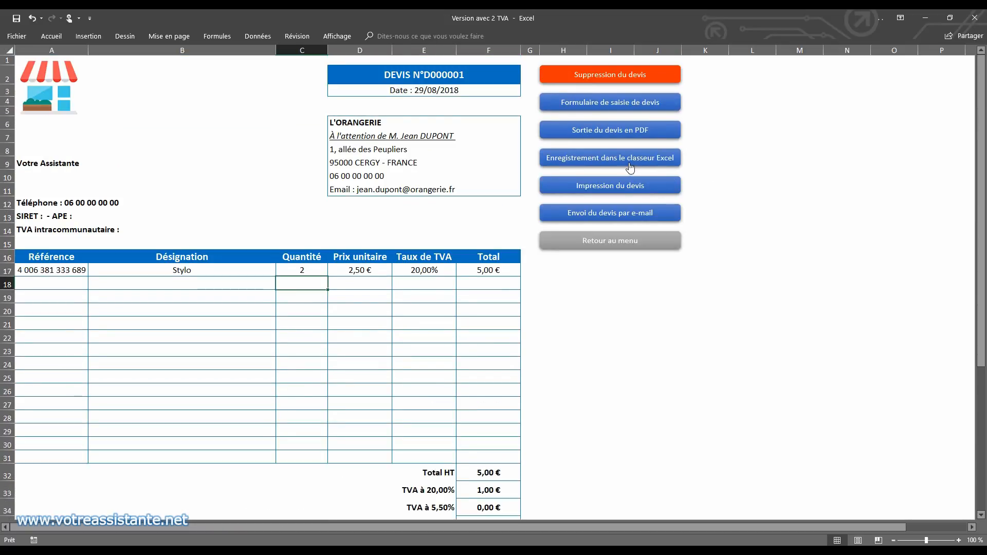
left_click(621, 103)
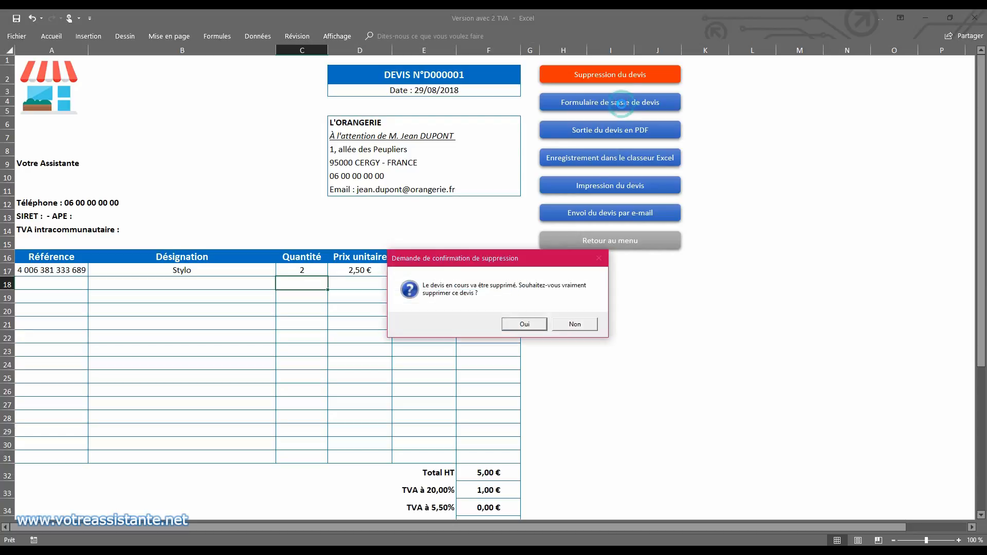
left_click(528, 327)
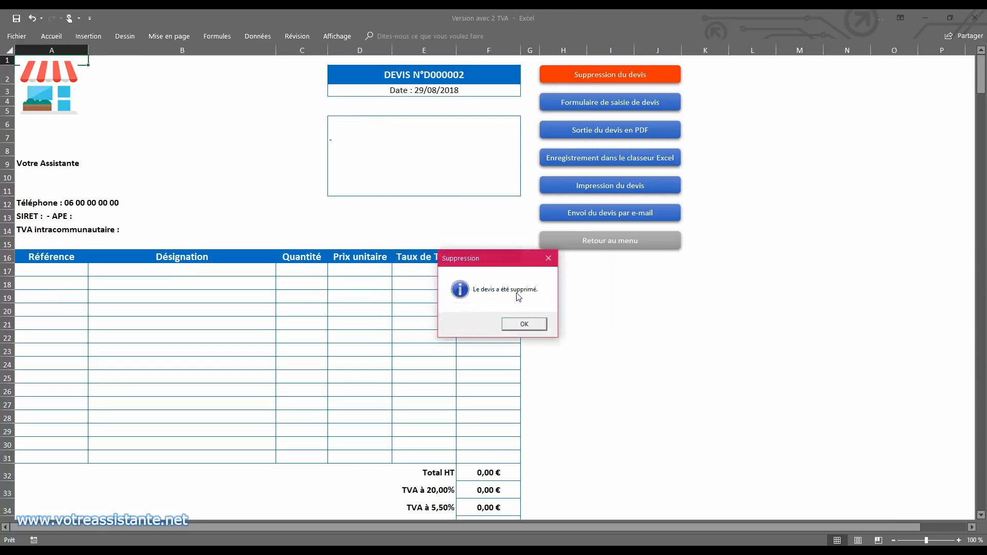
left_click(523, 325)
left_click(494, 114)
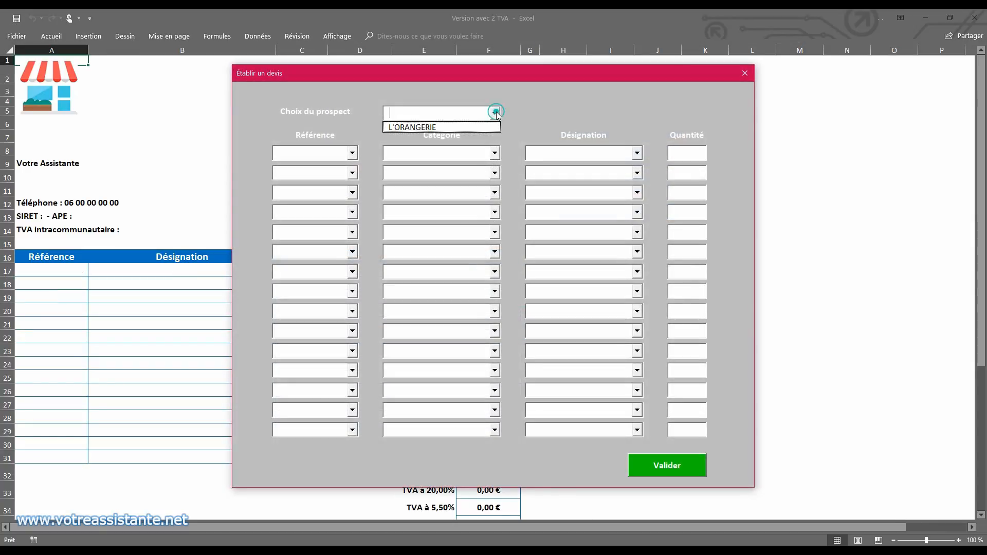
left_click(473, 129)
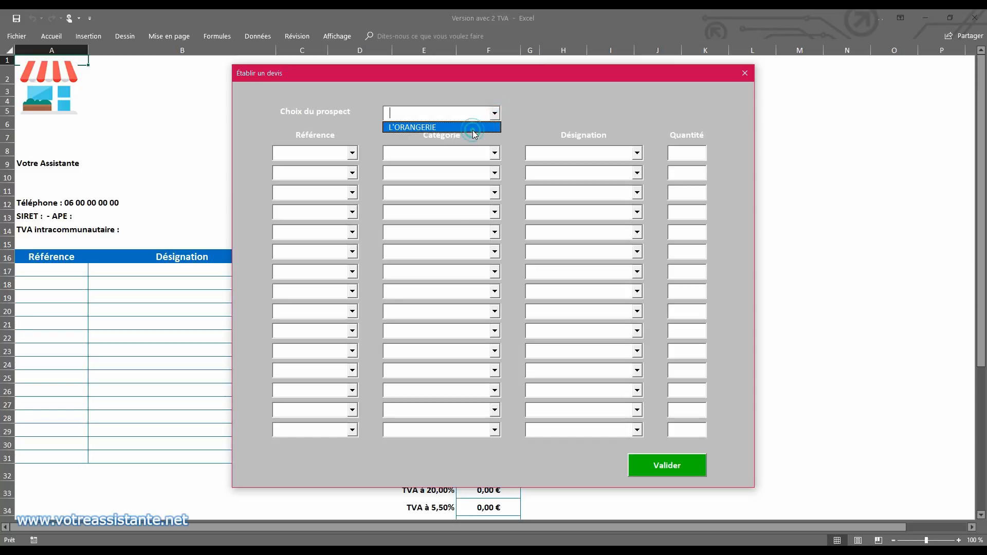
left_click(353, 153)
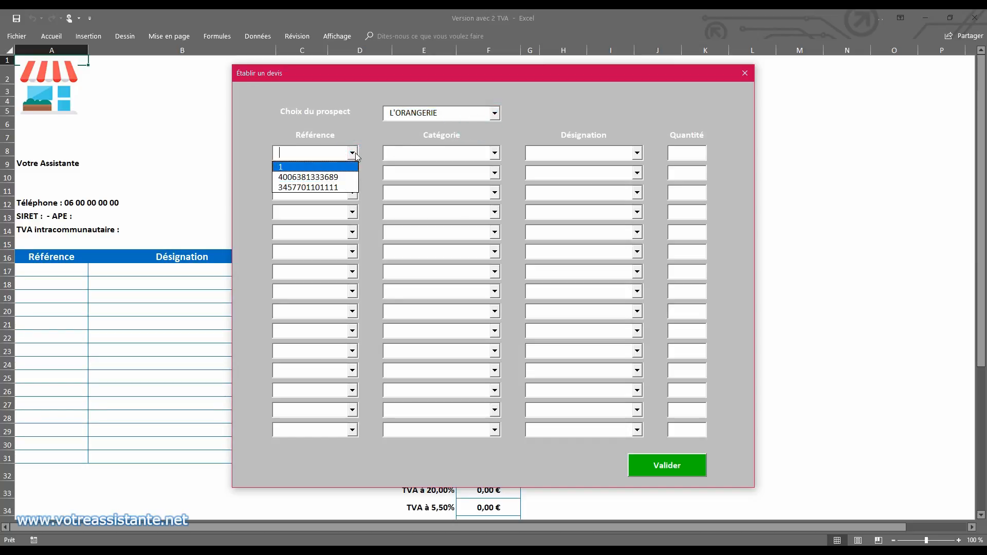
left_click(355, 151)
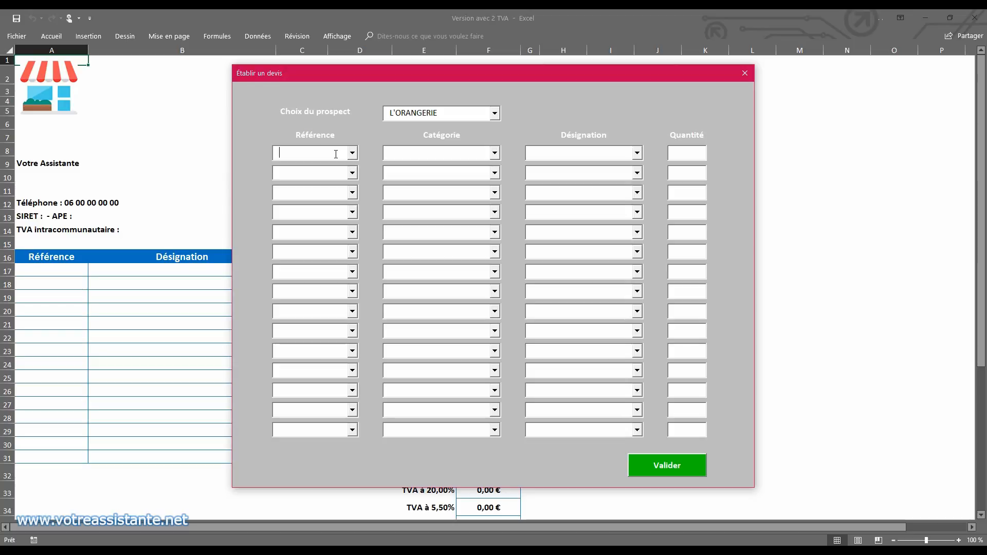
type("4006381333680")
key("Return")
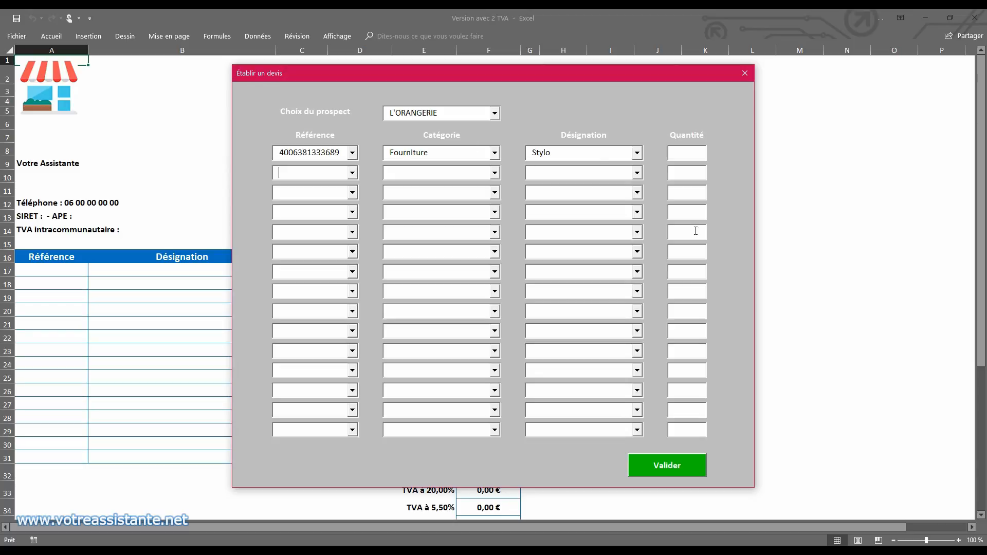
Set the first line's quantity to 1 and validate the form to insert its data into the quote.
left_click(691, 156)
type("1")
left_click(648, 462)
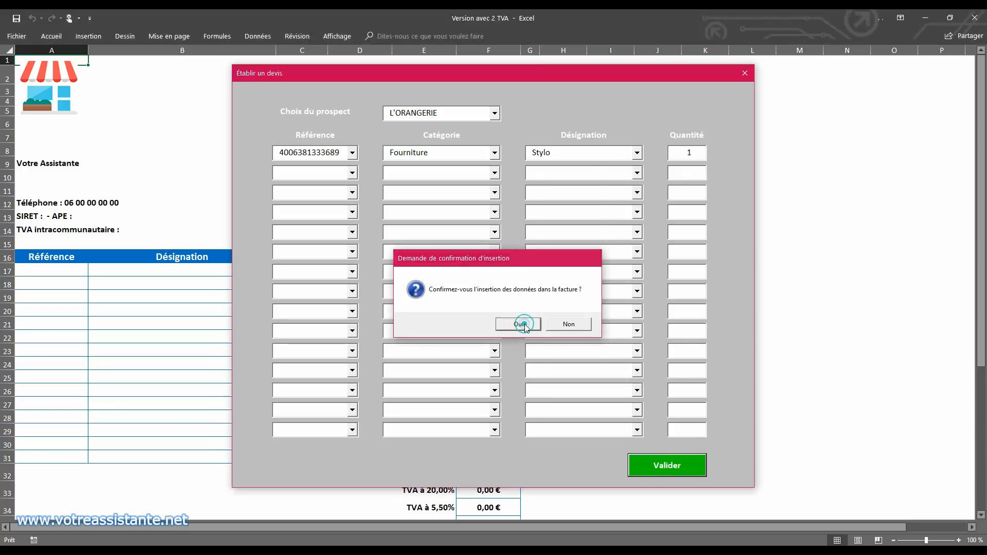
left_click(523, 324)
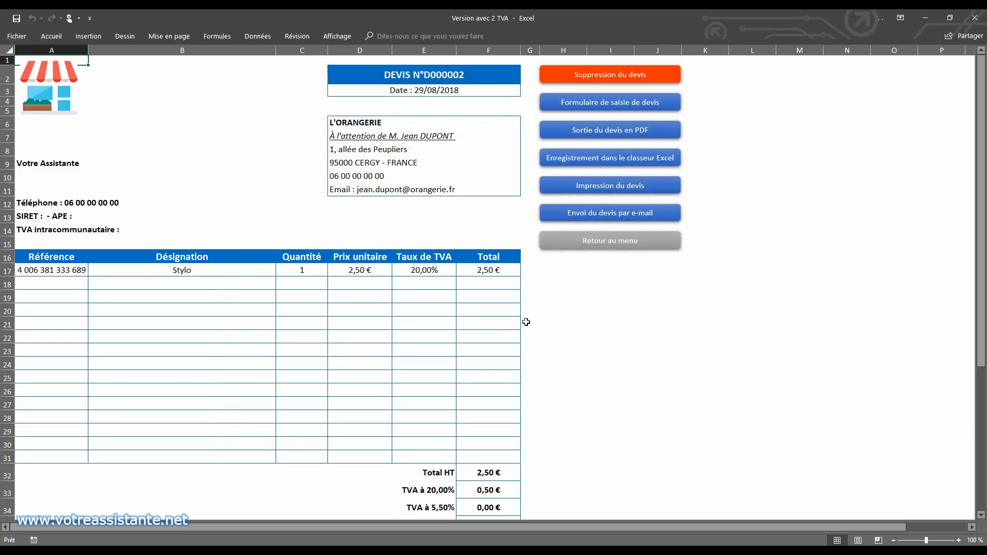
Output the completed quote as a PDF and save it in the Excel quotes workbook.
scroll(526, 322, "down", 4)
scroll(529, 323, "up", 4)
left_click(603, 134)
left_click(585, 164)
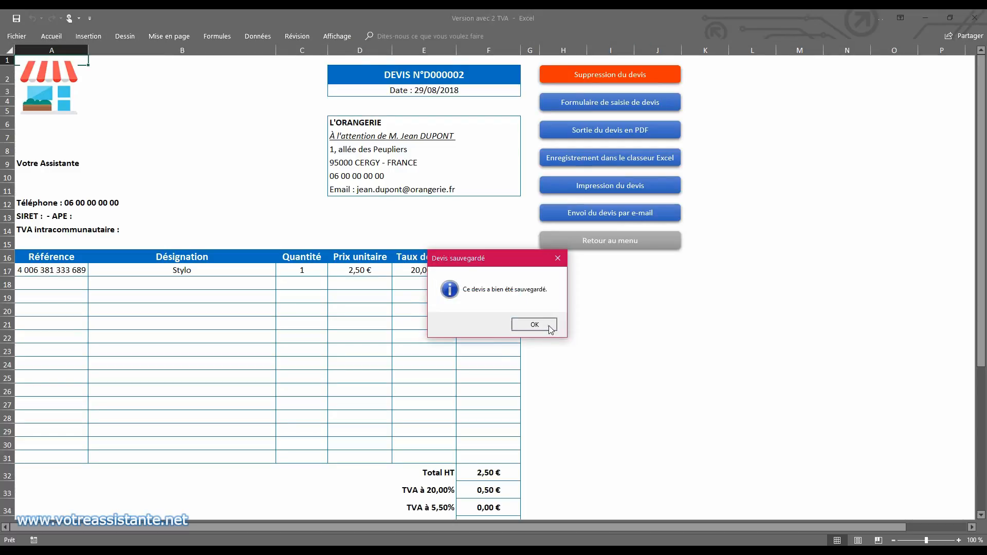
left_click(550, 328)
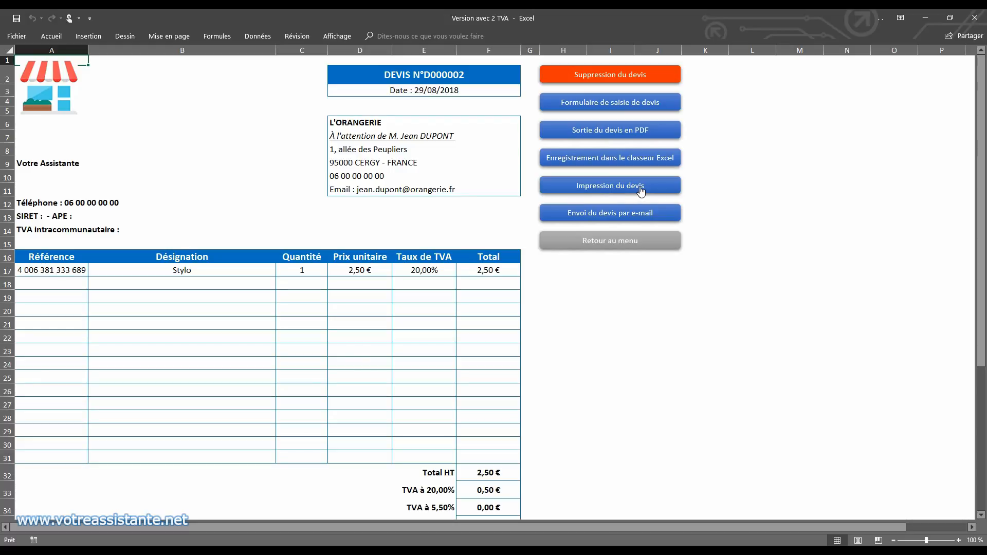
Open the prepared e-mail for the quote, review its message text and close it without sending.
left_click(611, 212)
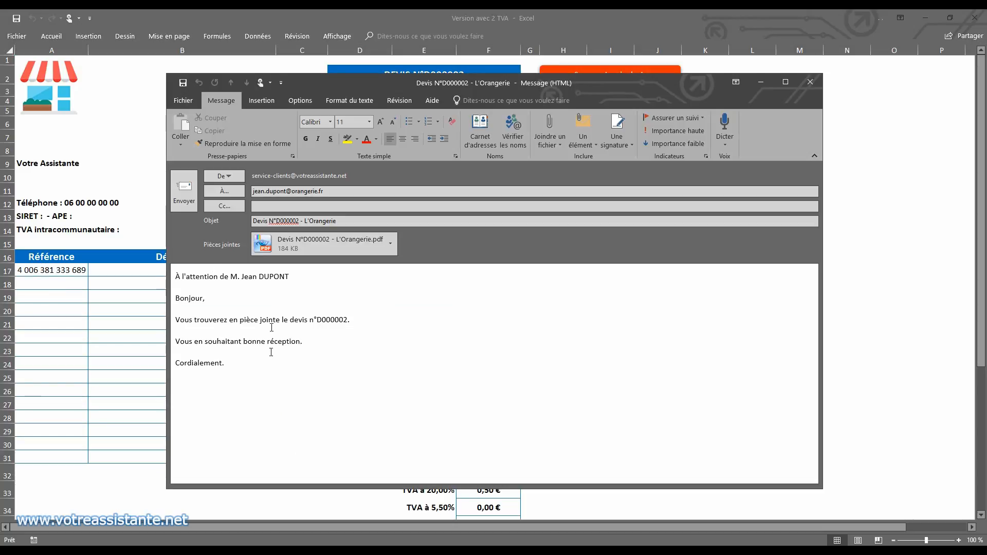
left_click_drag(283, 341, 241, 327)
left_click(319, 385)
left_click(810, 82)
left_click(498, 318)
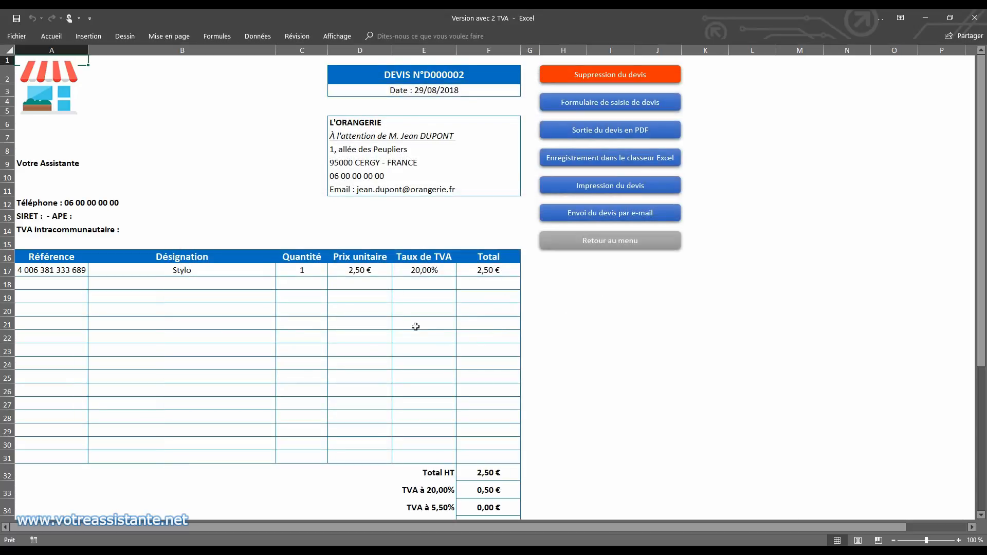
Open the list of quotes from the main menu and delete the empty row 4 of its table.
left_click(614, 246)
left_click(651, 245)
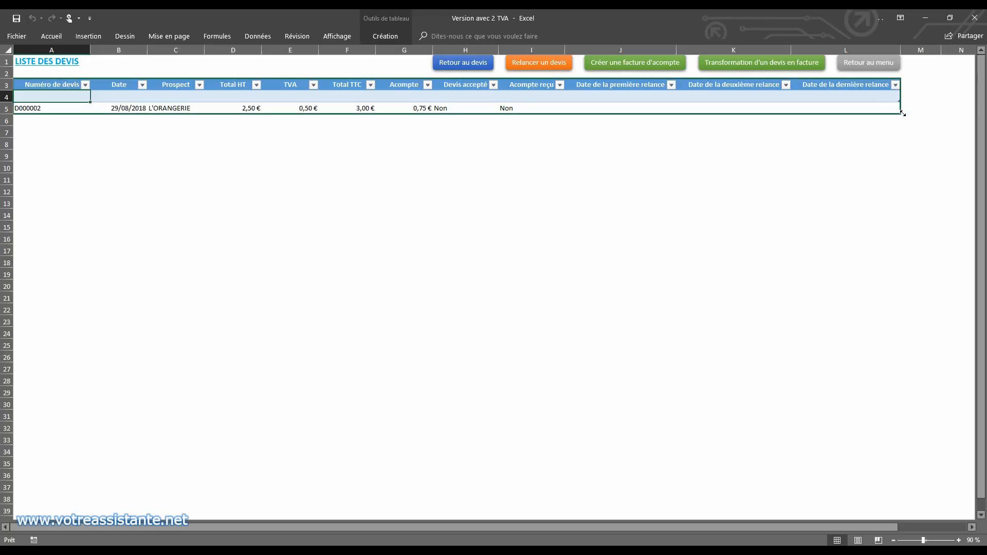
right_click(11, 97)
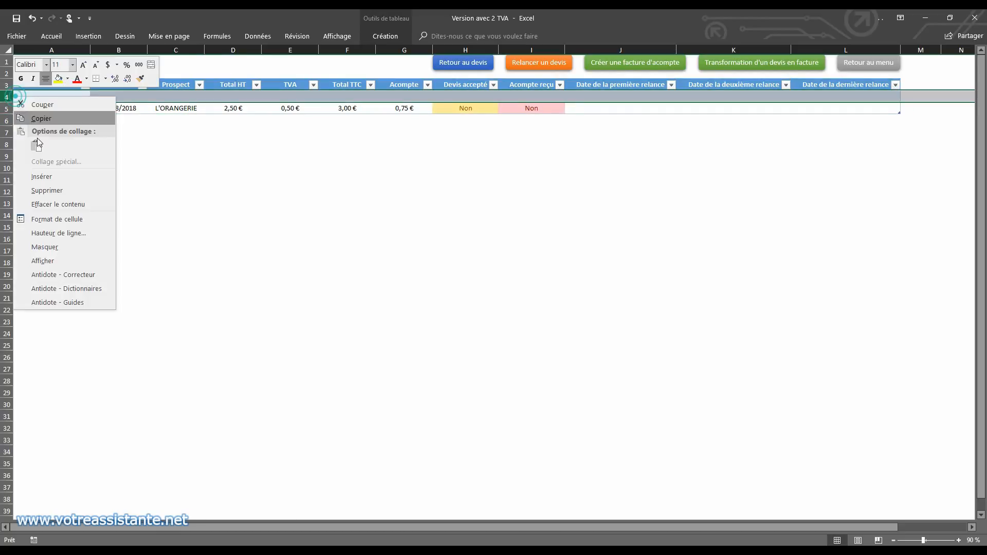
left_click(58, 190)
left_click(46, 87)
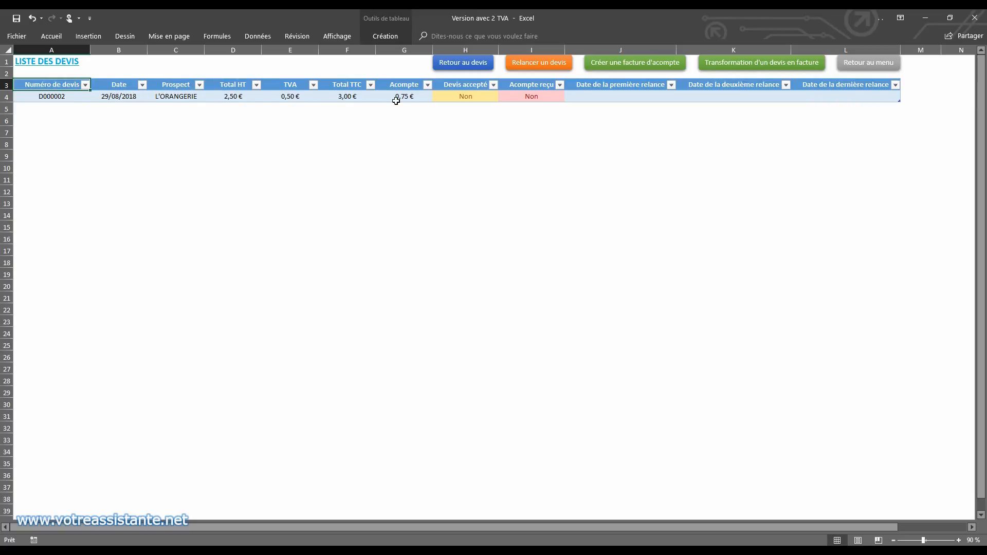
Examine the available choices for quote acceptance and deposit received on the D000002 row.
left_click(467, 93)
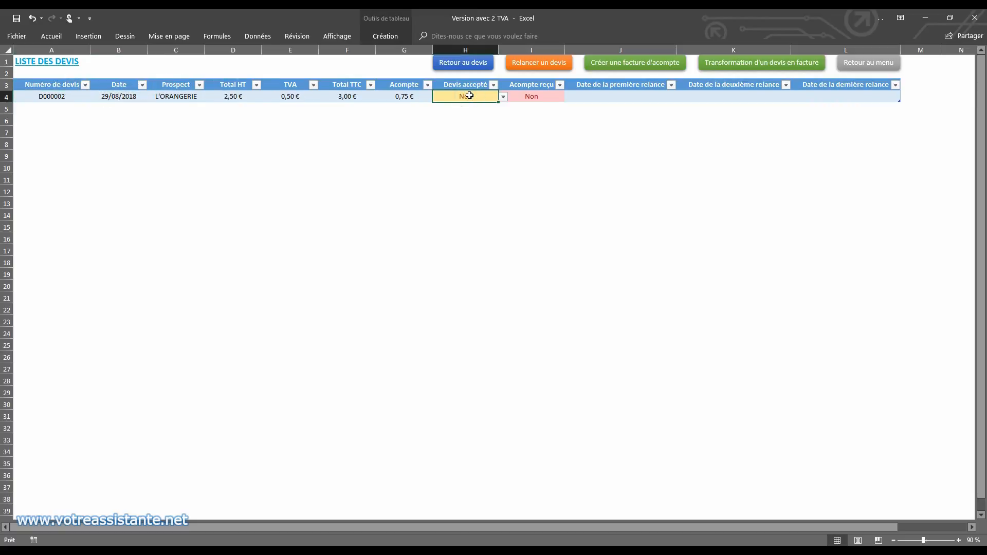
left_click(504, 96)
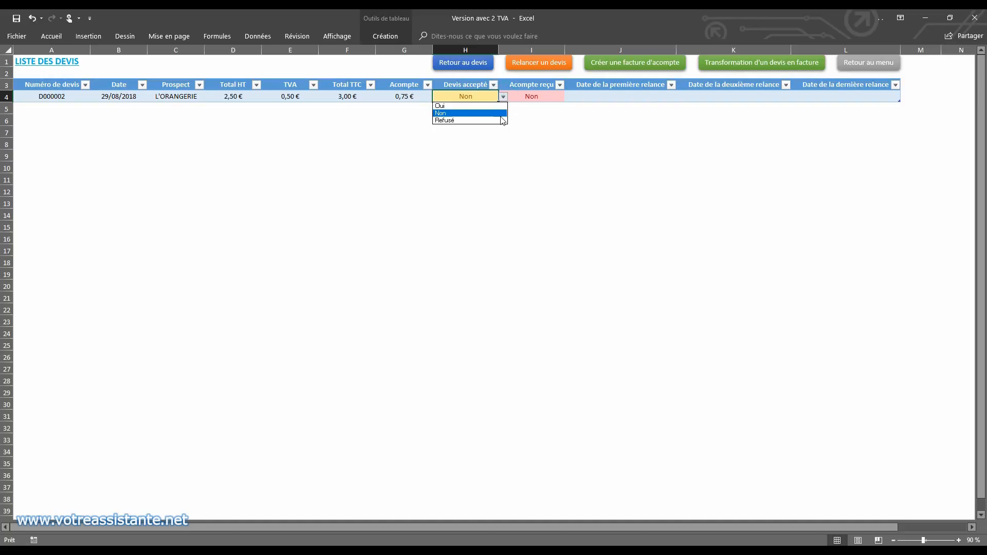
left_click(534, 94)
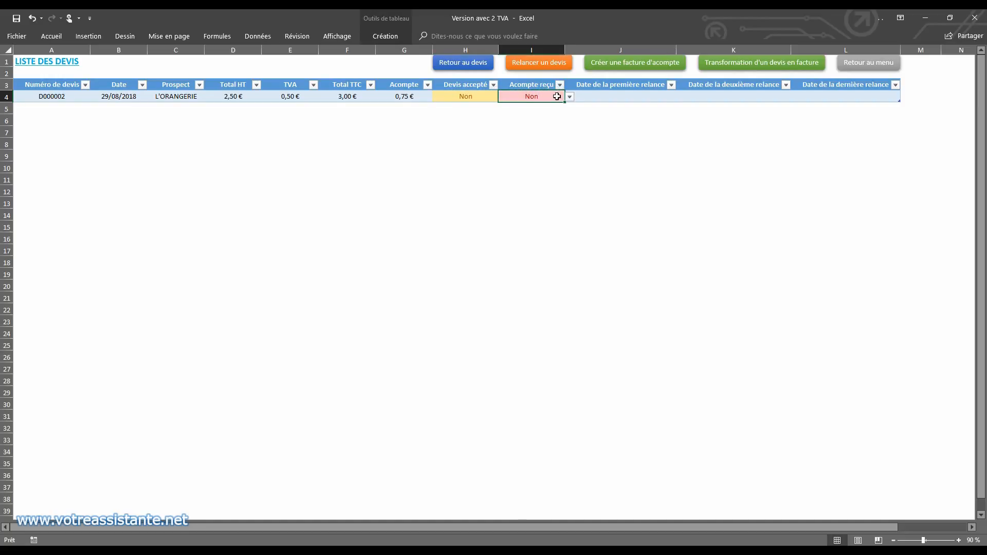
left_click(569, 98)
left_click(570, 98)
Prepare a reminder e-mail for quote D000002 - L'ORANGERIE and close the message without sending it.
left_click(547, 62)
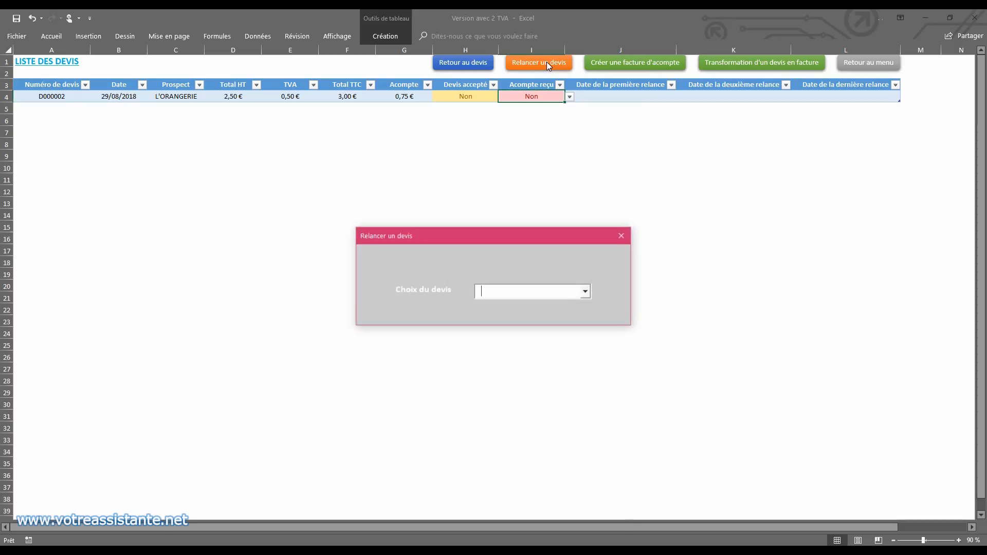
left_click(586, 292)
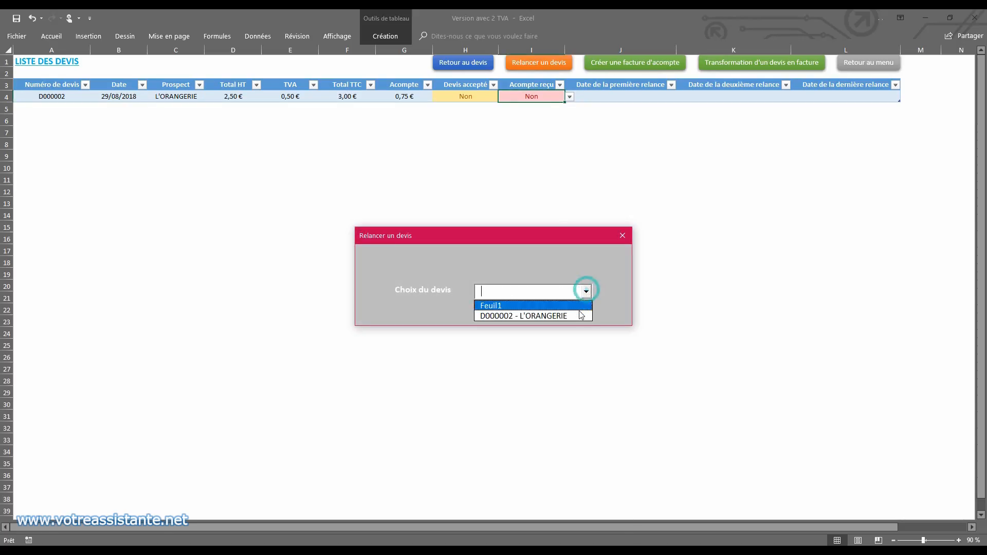
left_click(580, 316)
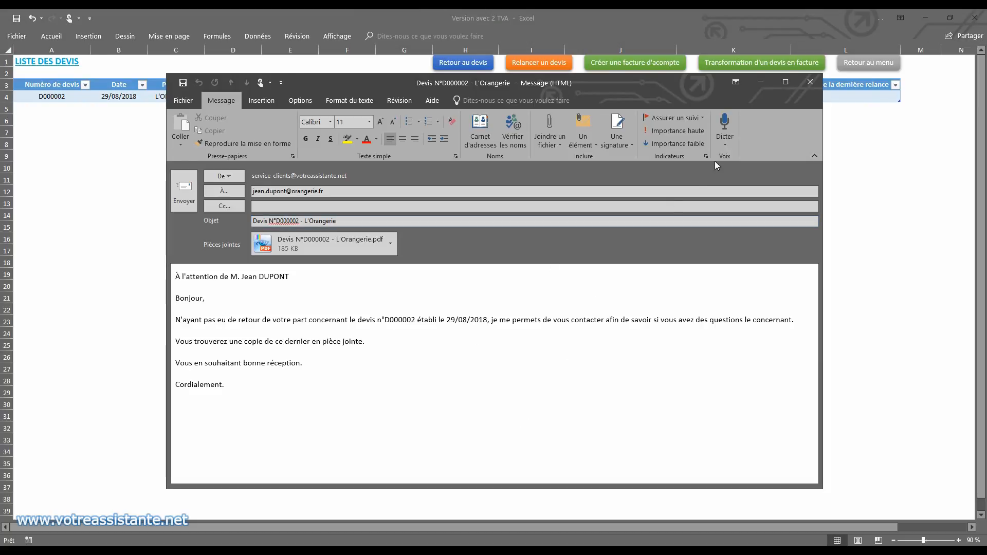
left_click(809, 83)
left_click(501, 314)
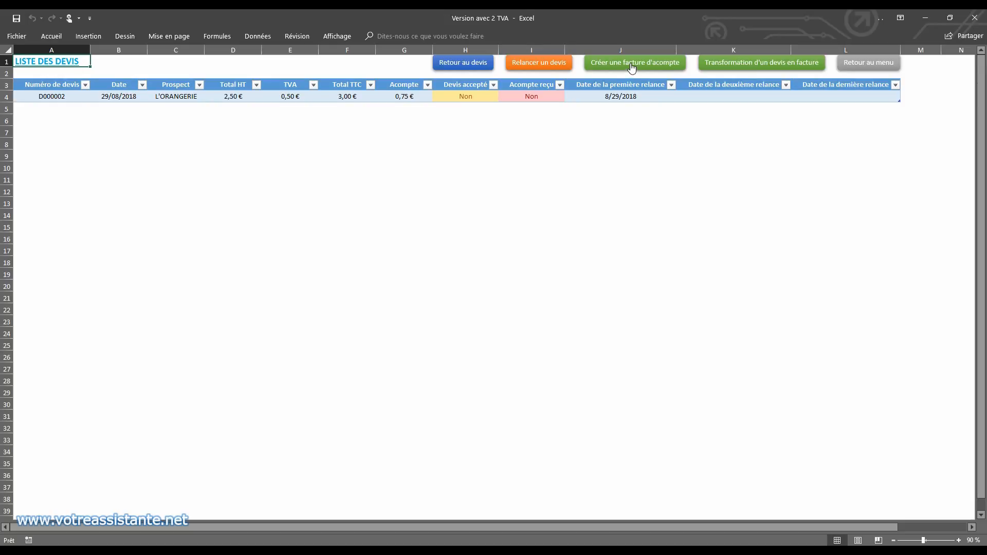
Create a deposit invoice from quote D000002 - L'ORANGERIE and review its line, totals and payment terms.
left_click(632, 66)
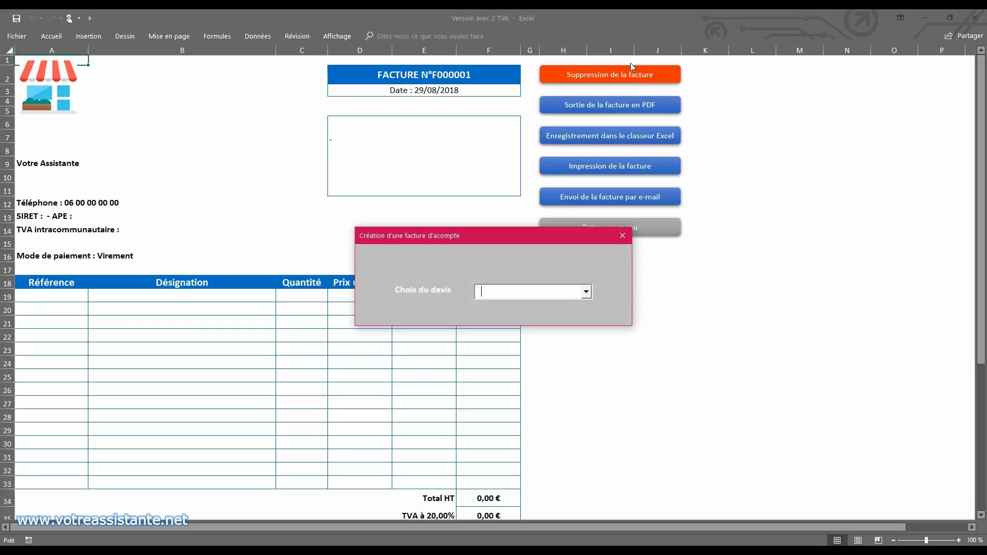
left_click(586, 291)
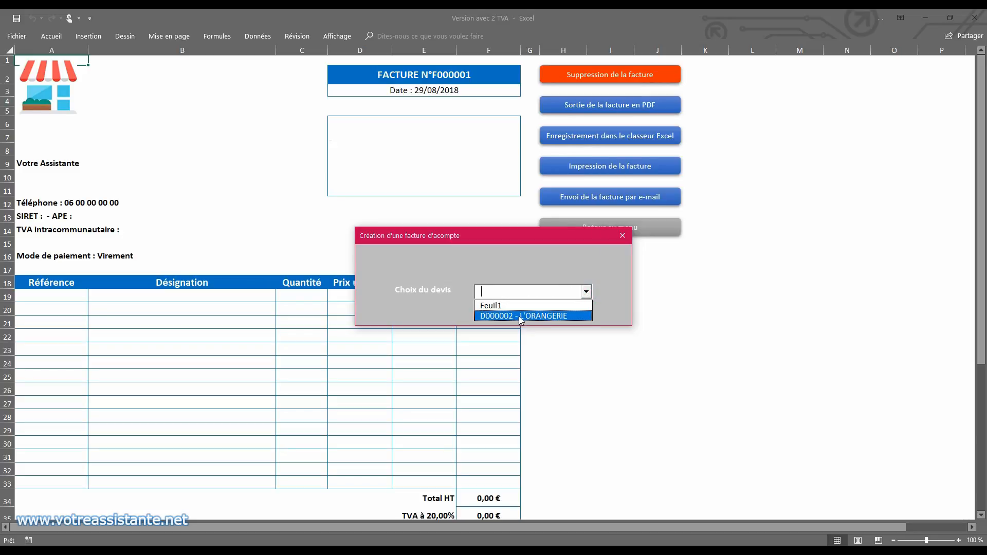
left_click(521, 315)
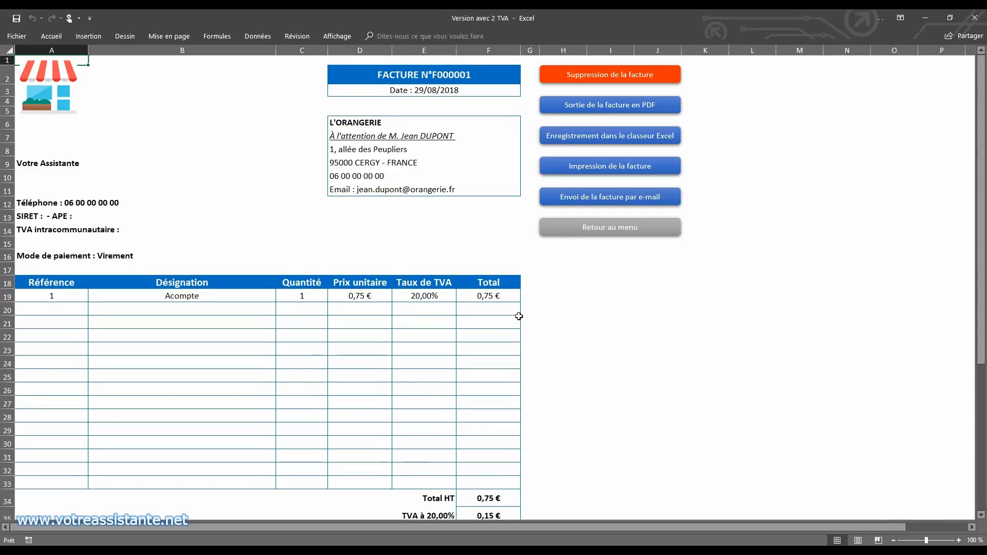
scroll(421, 316, "down", 4)
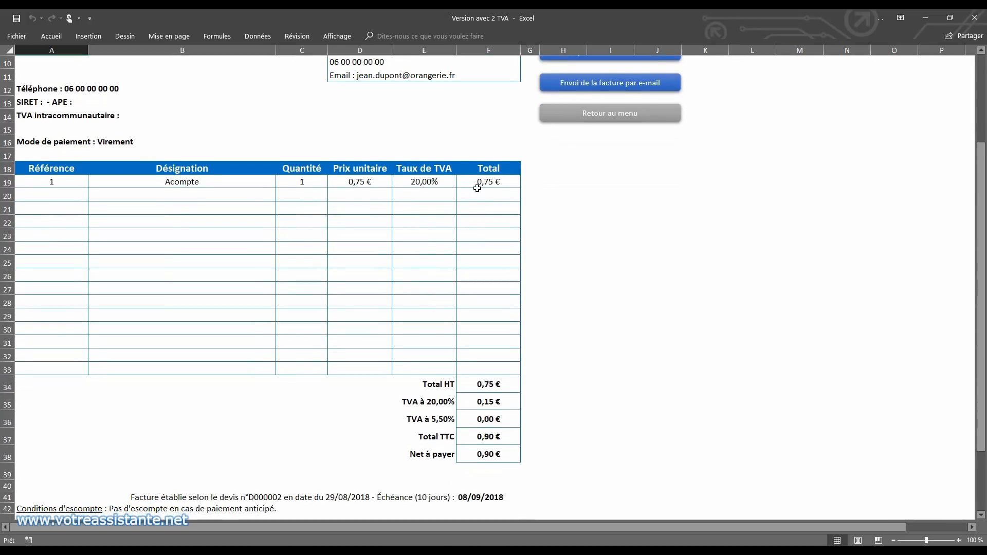
scroll(478, 256, "down", 5)
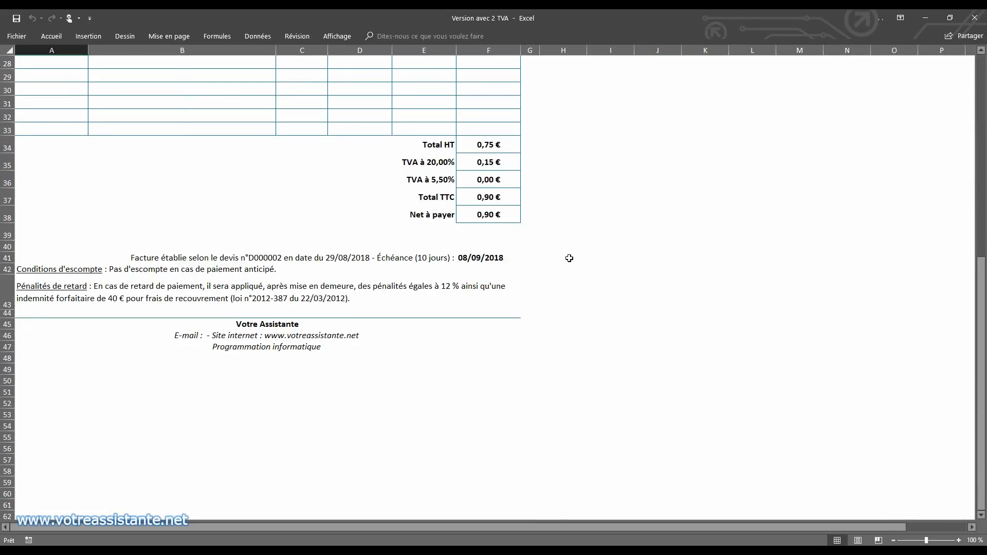
scroll(568, 257, "up", 9)
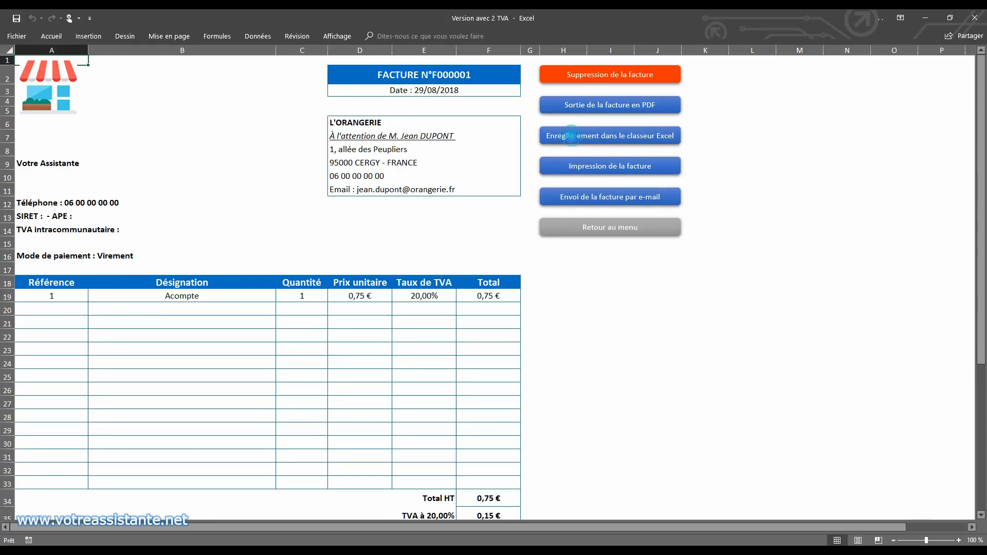
Save the deposit invoice in the Excel invoices workbook, and output it as a PDF for review.
left_click(570, 136)
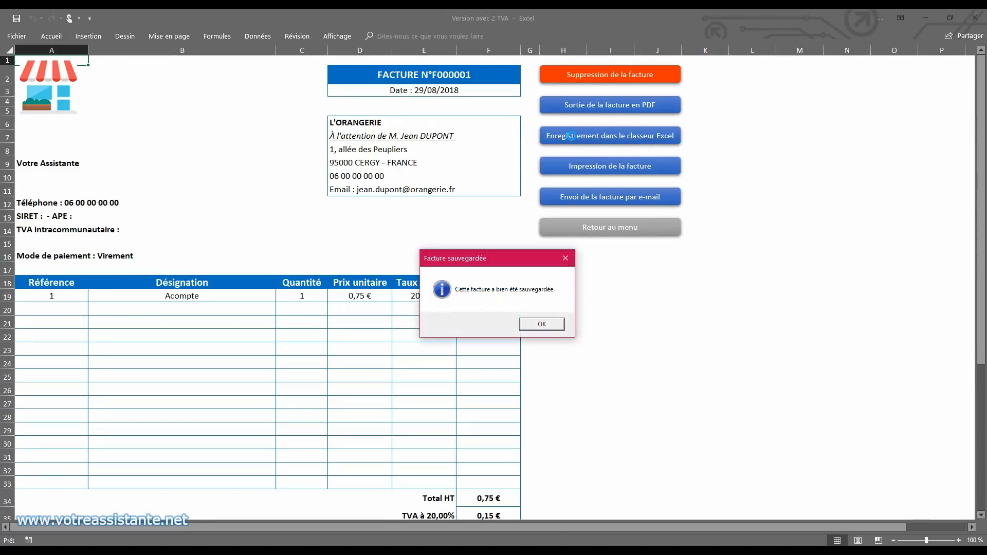
left_click(544, 325)
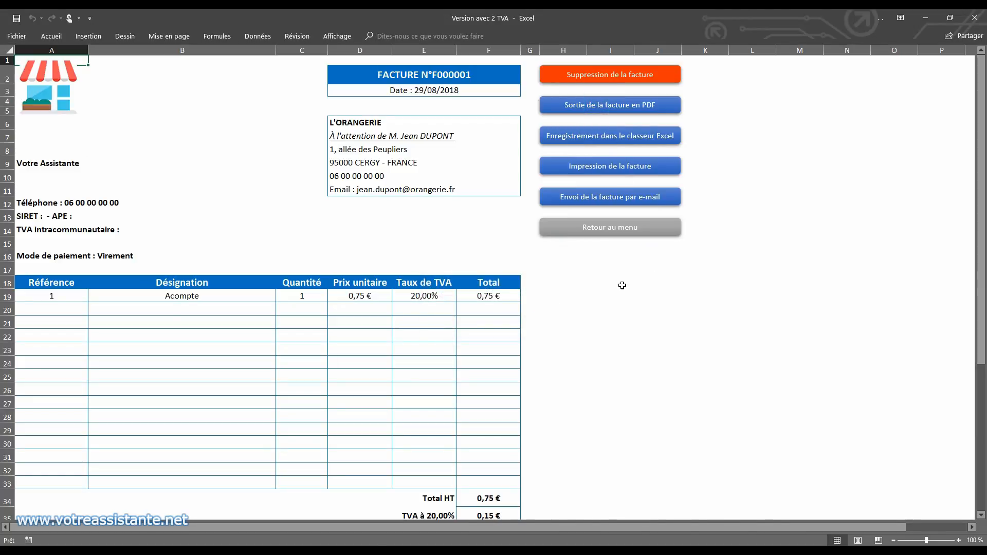
scroll(614, 277, "down", 3)
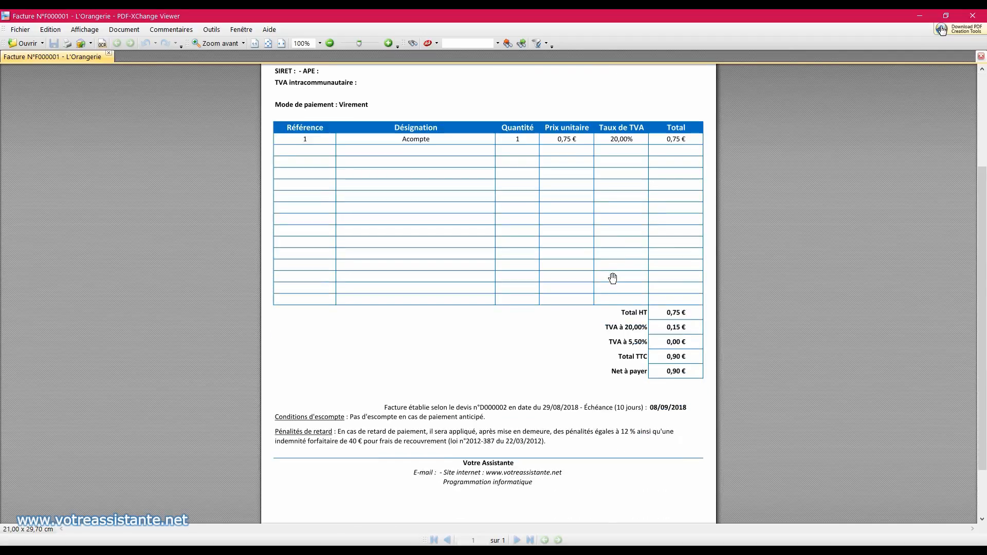
scroll(614, 278, "up", 3)
left_click(981, 14)
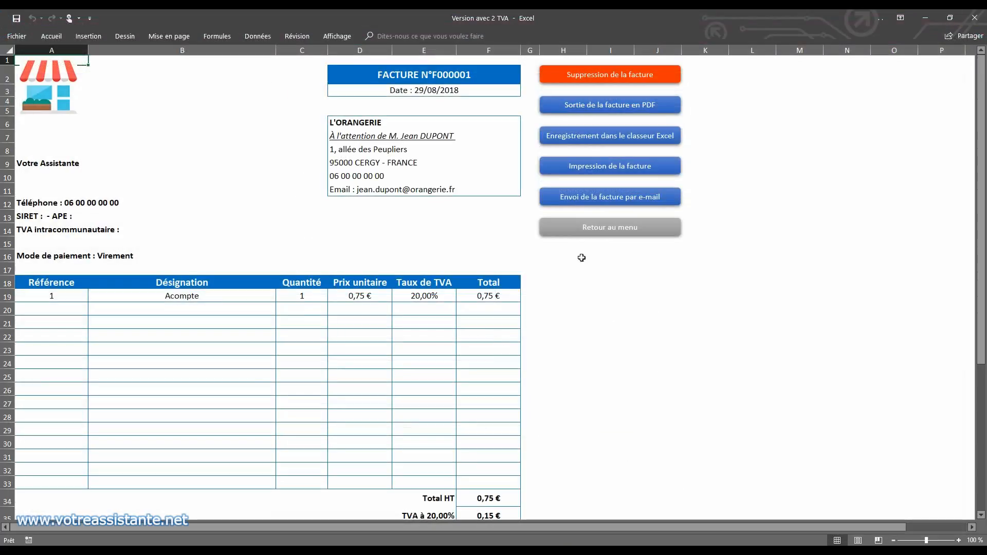
In the list of invoices, extend the table to include row 5 and delete its empty row 4.
left_click(605, 229)
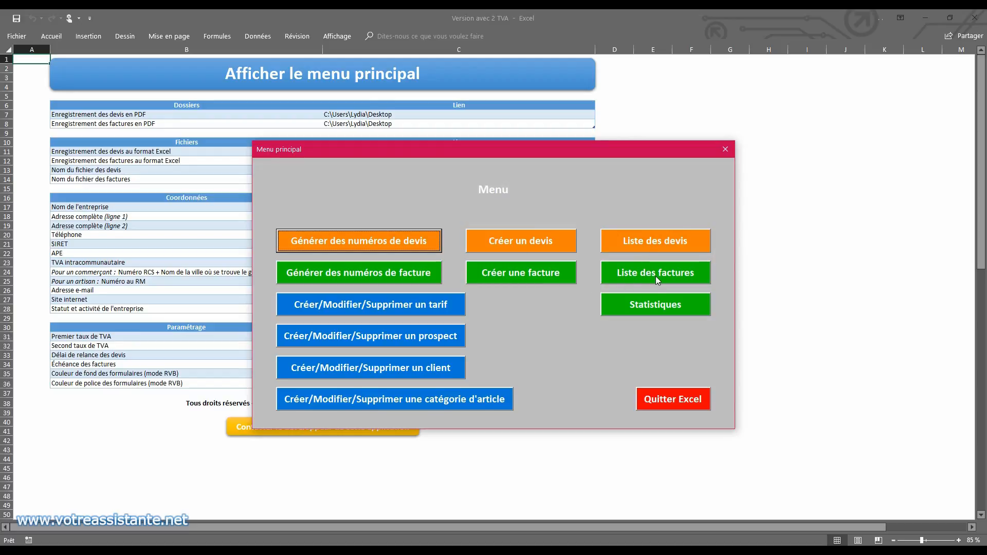
left_click(655, 276)
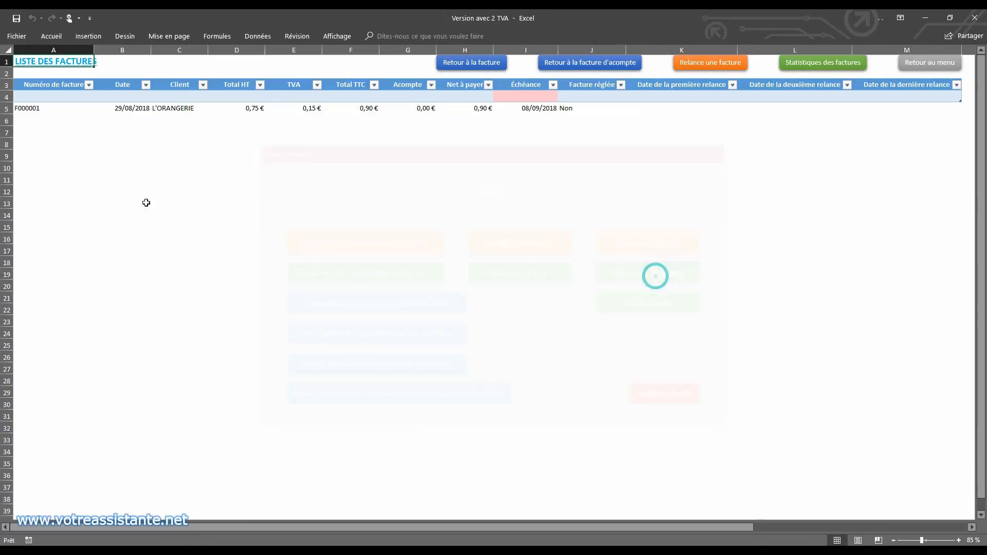
left_click(966, 97)
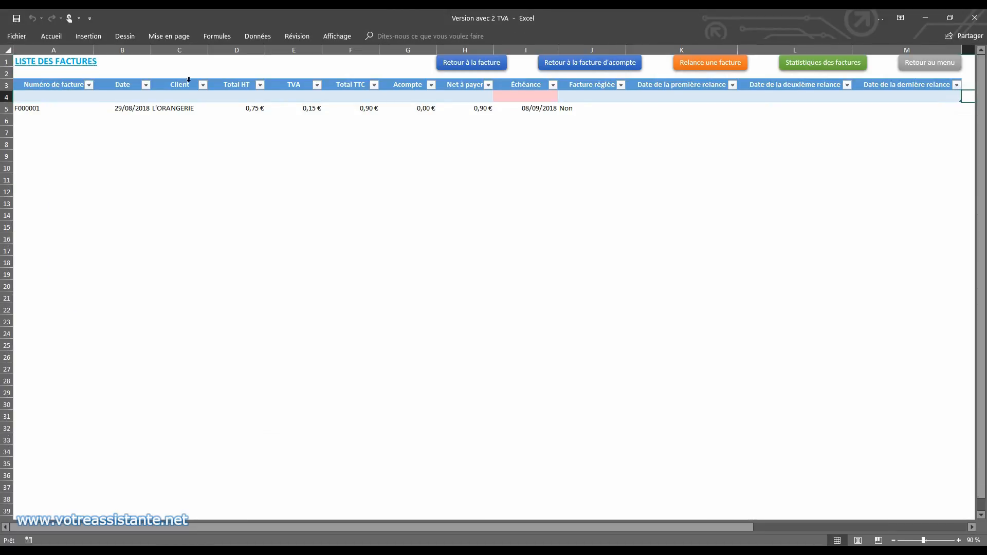
left_click(52, 101)
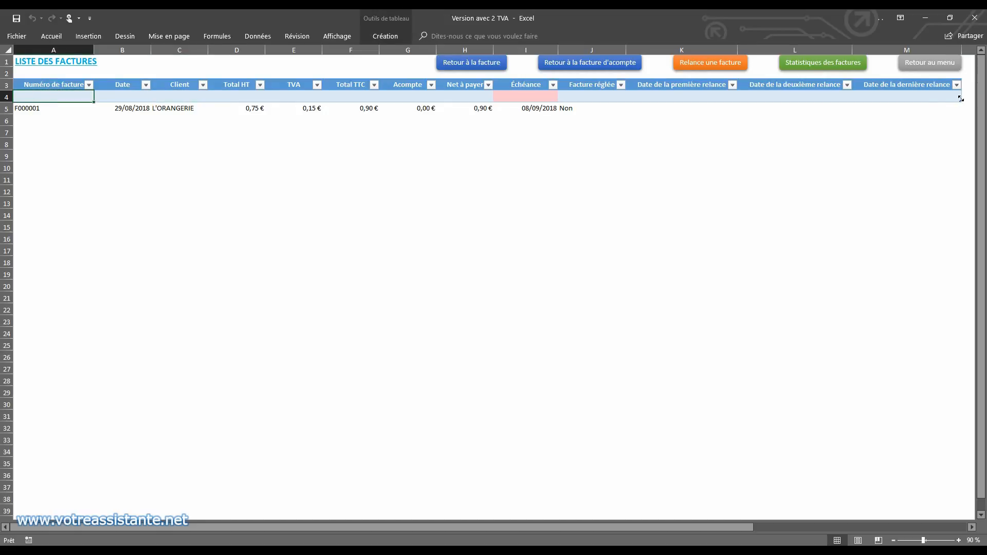
left_click_drag(961, 99, 960, 111)
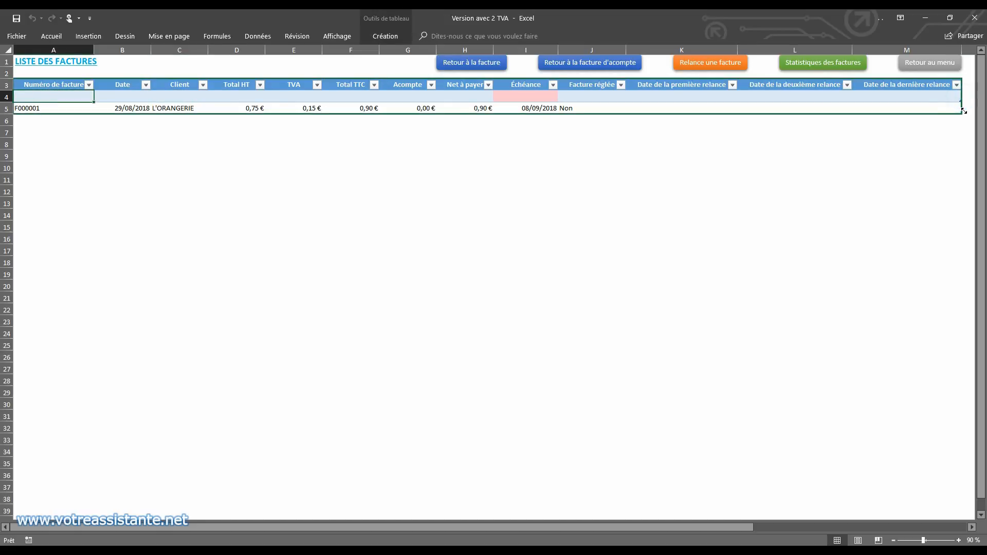
right_click(11, 96)
left_click(35, 190)
left_click(41, 62)
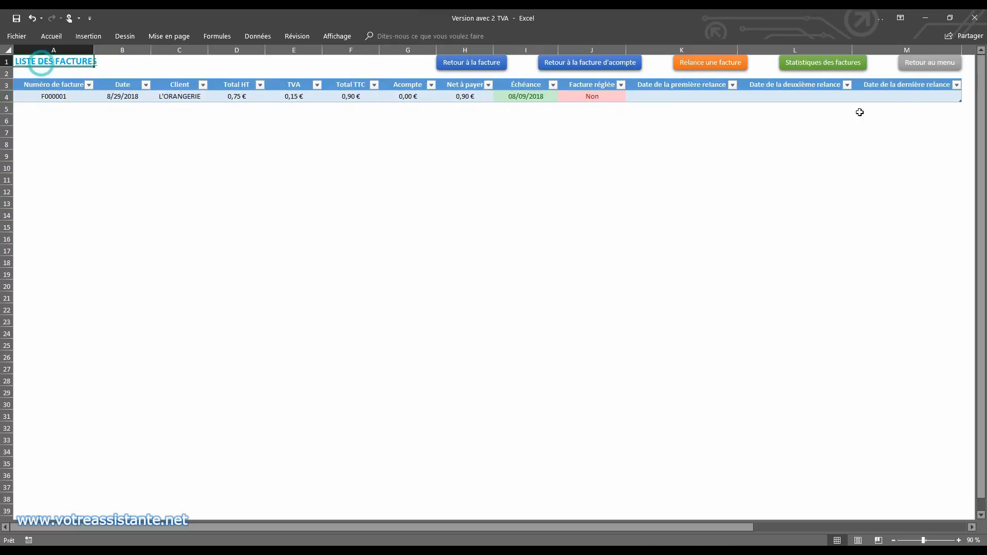
From the list of quotes, transform quote D000002 - L'ORANGERIE into an invoice, confirming that the displayed invoice is overwritten.
left_click(928, 64)
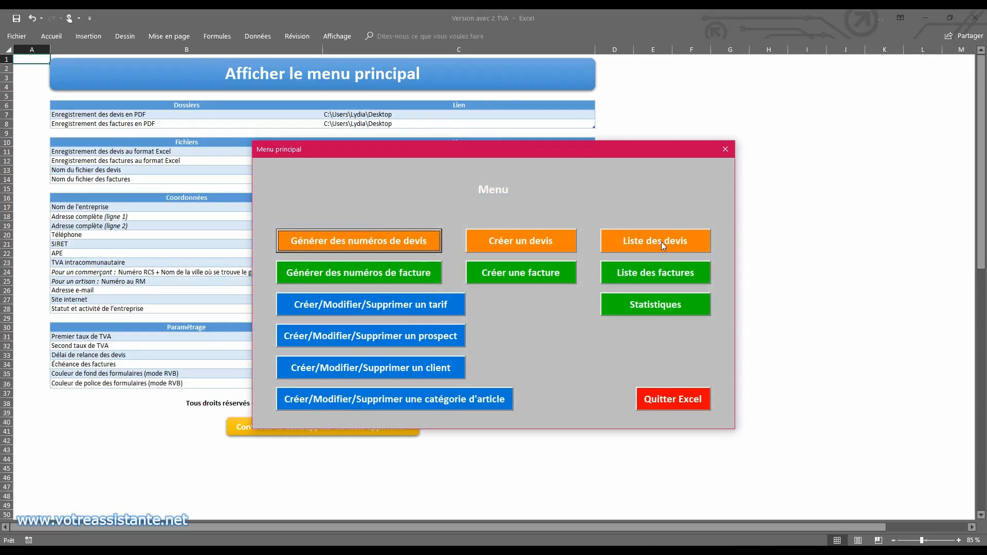
left_click(661, 242)
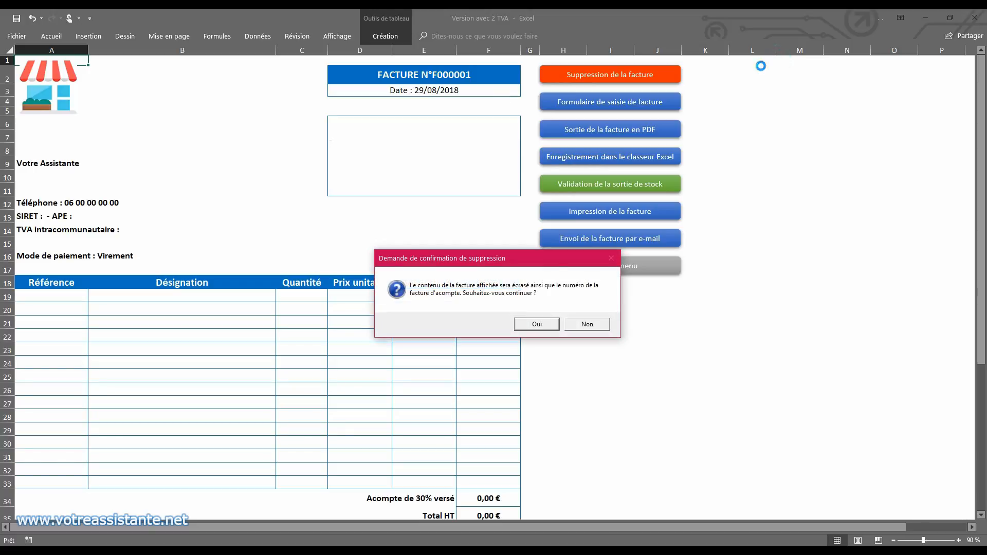
left_click(534, 326)
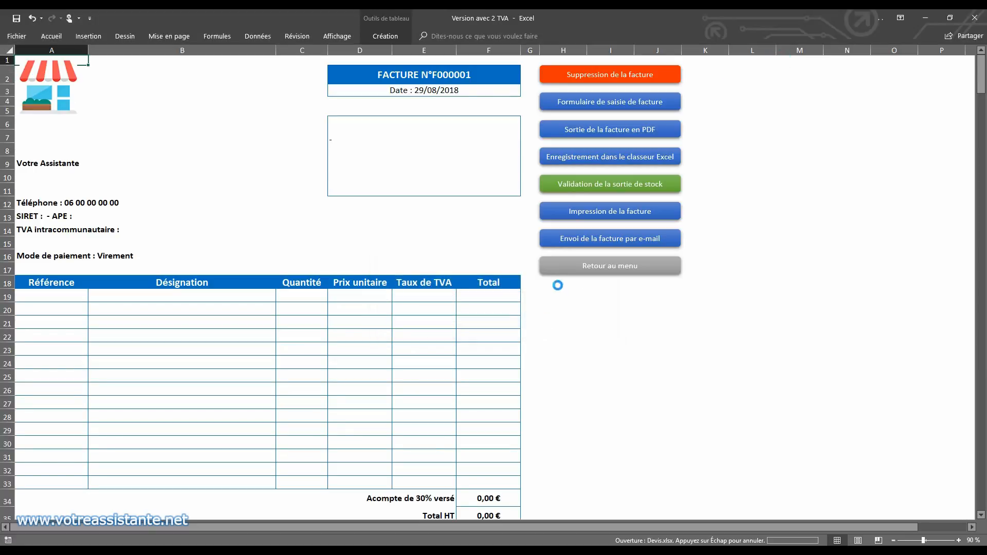
left_click(585, 291)
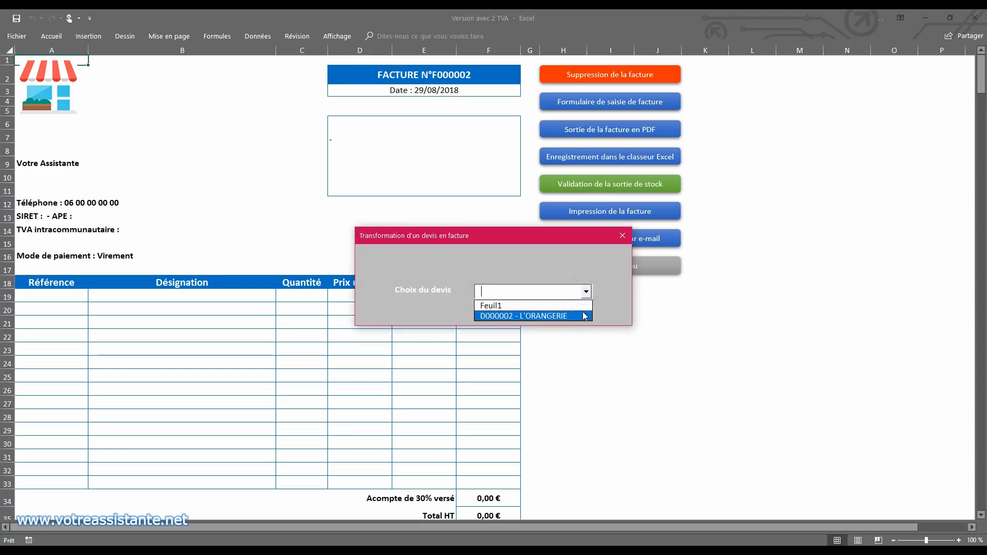
left_click(561, 315)
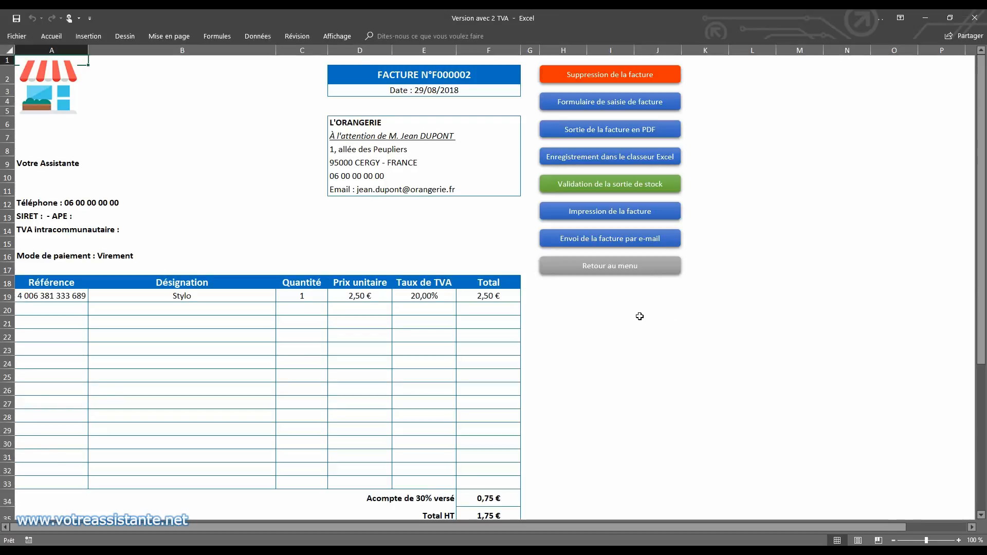
Review the new invoice's deposit deduction and totals, and save the invoice in the Excel workbook.
scroll(522, 346, "down", 4)
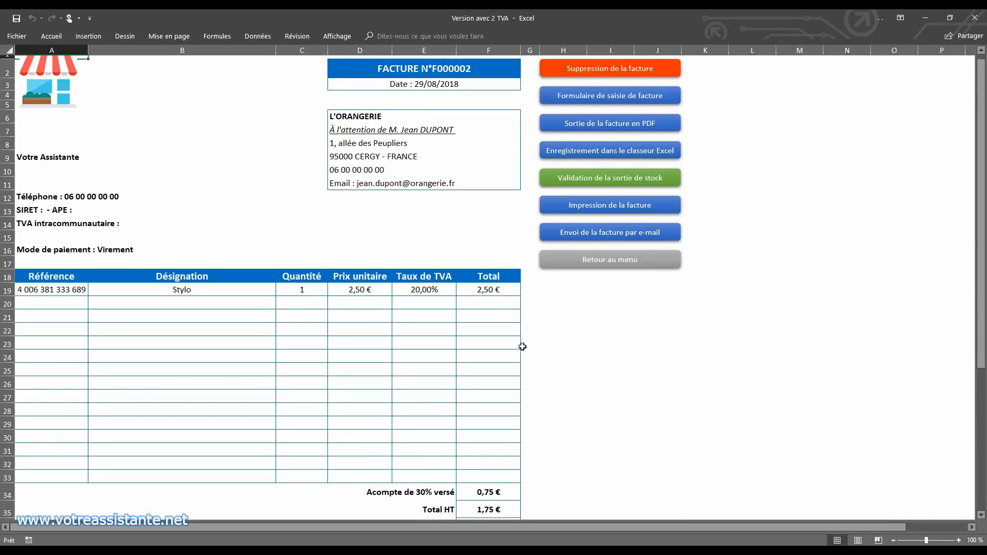
left_click(502, 344)
scroll(571, 342, "down", 4)
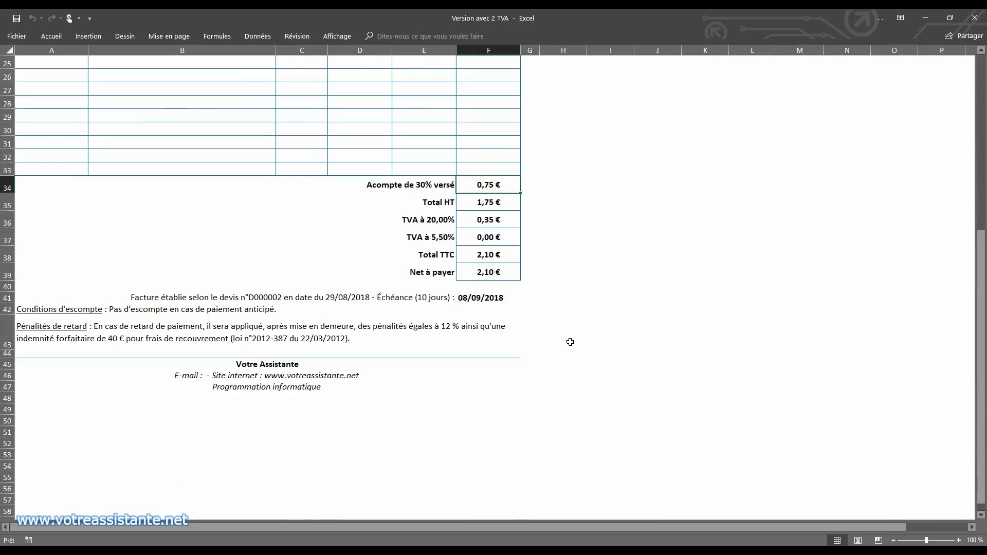
scroll(566, 324, "up", 8)
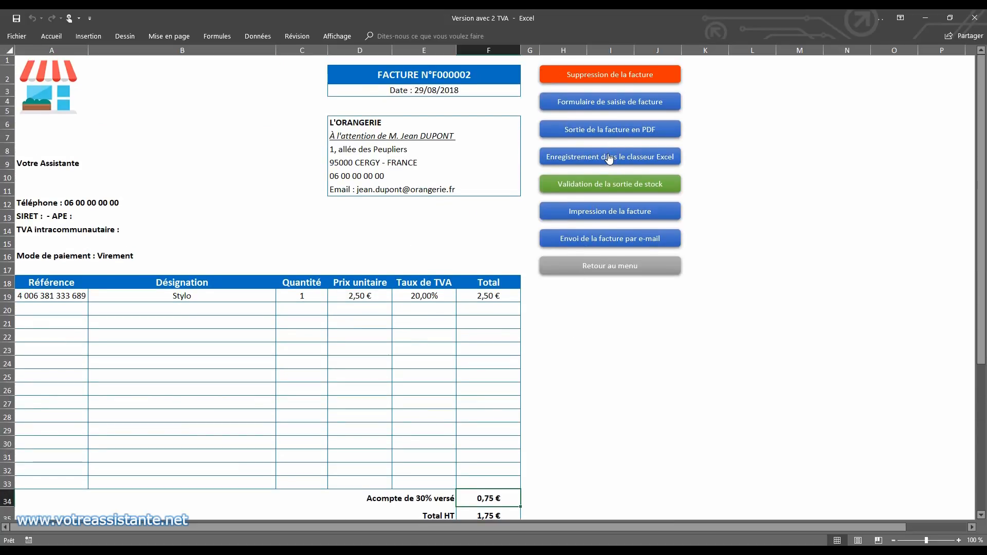
left_click(609, 158)
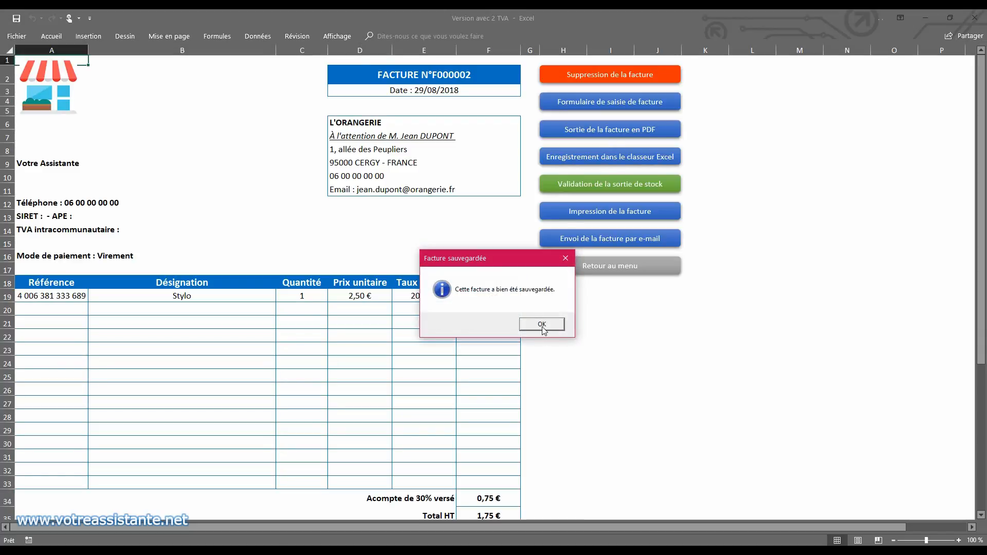
left_click(542, 325)
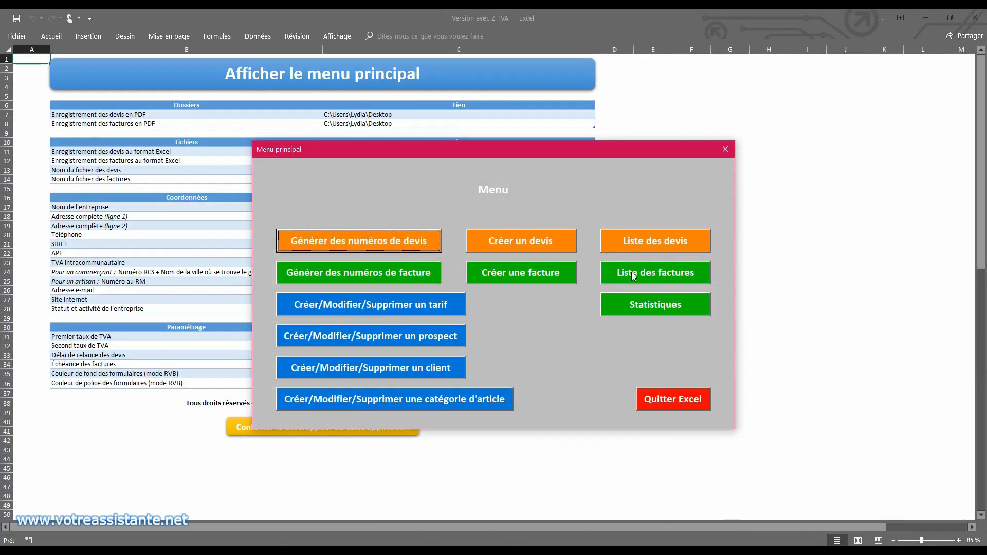
Examine the saved invoices in the list of invoices and their statistics by date, client and VAT.
left_click(631, 273)
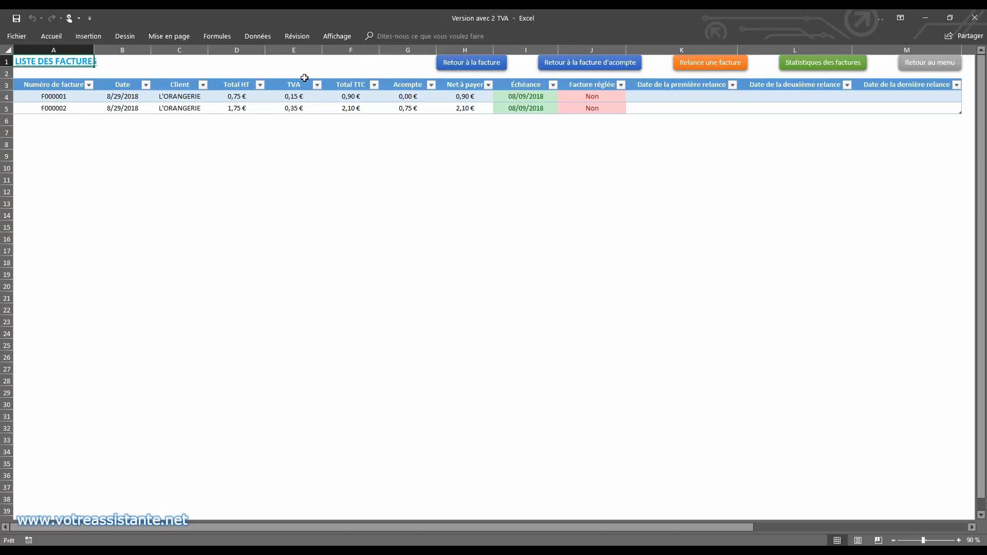
left_click(662, 97)
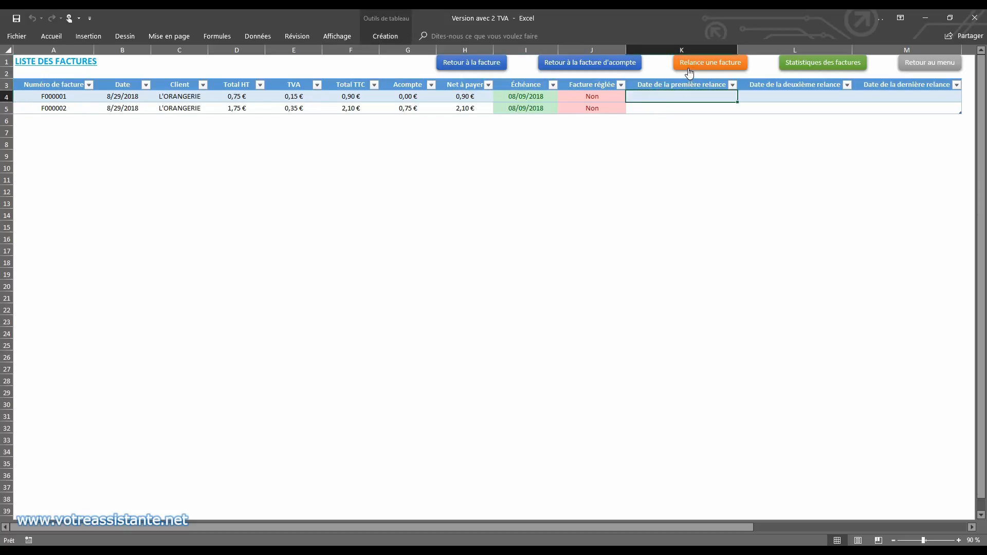
left_click(832, 69)
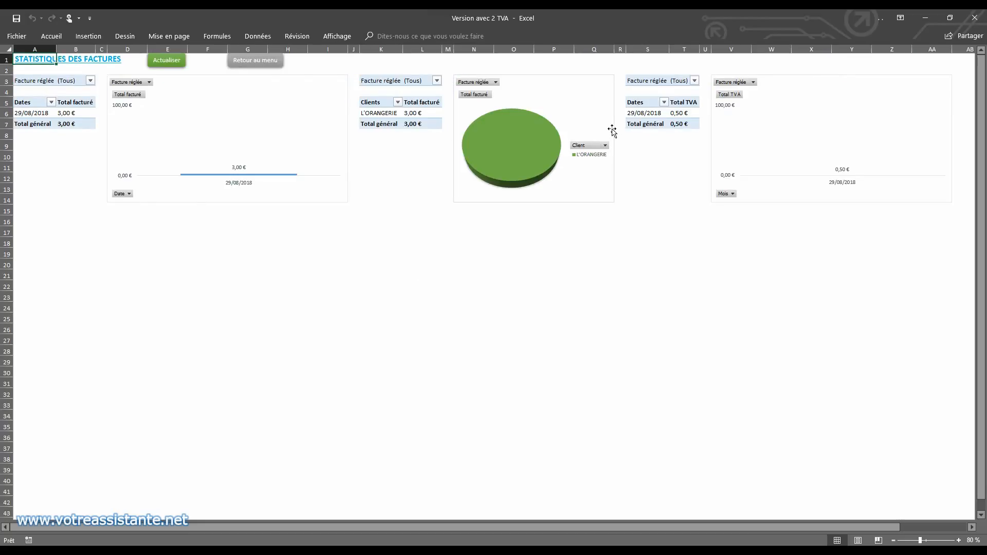
Return to the main menu and open the form for creating, modifying or deleting an article's price.
left_click(249, 72)
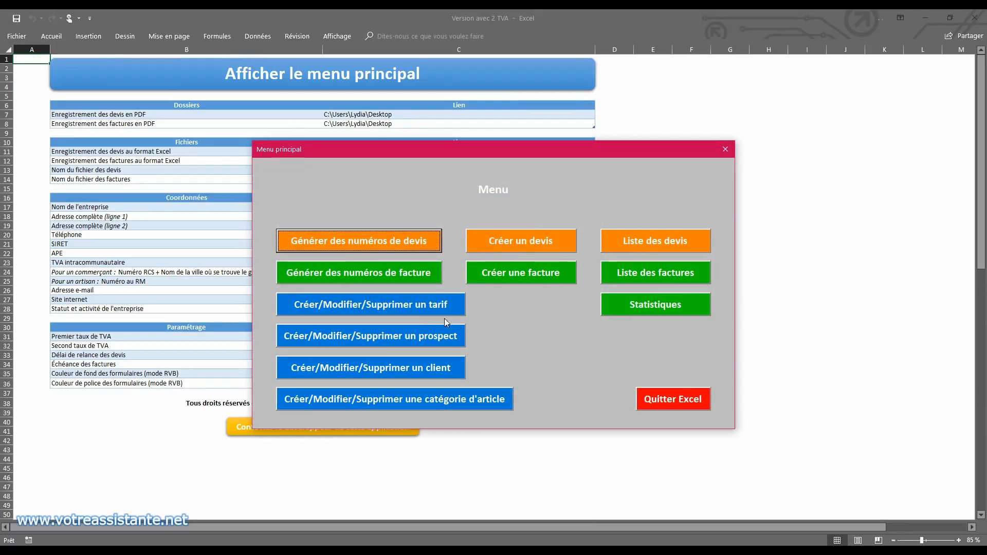
left_click(360, 307)
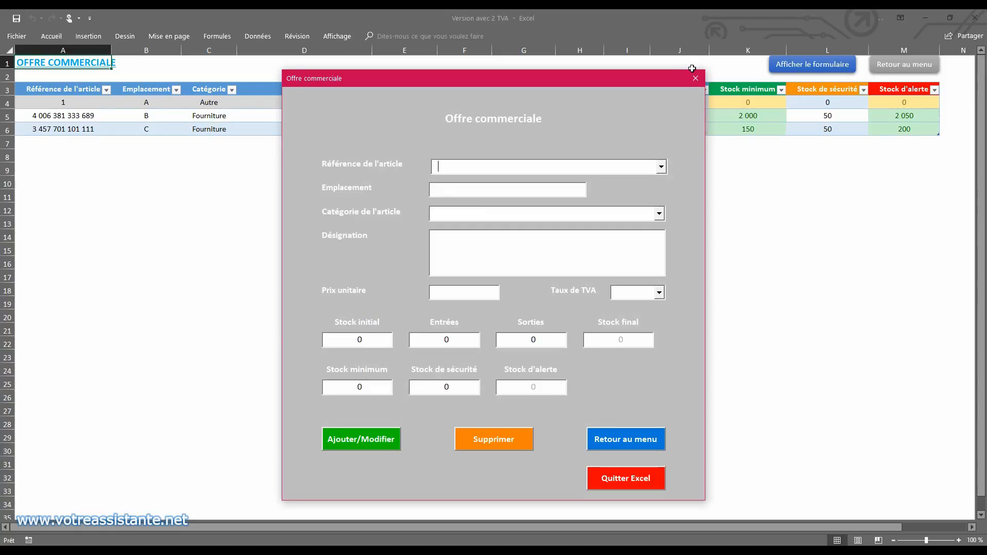
Close the article form and examine the article table's prices, VAT rates, stock movements and final stock.
left_click(695, 78)
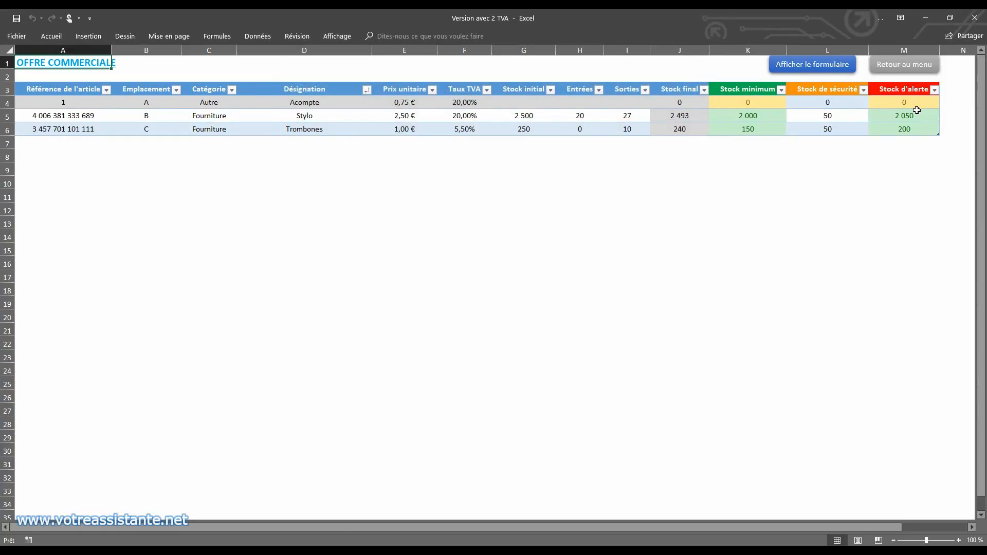
left_click(396, 140)
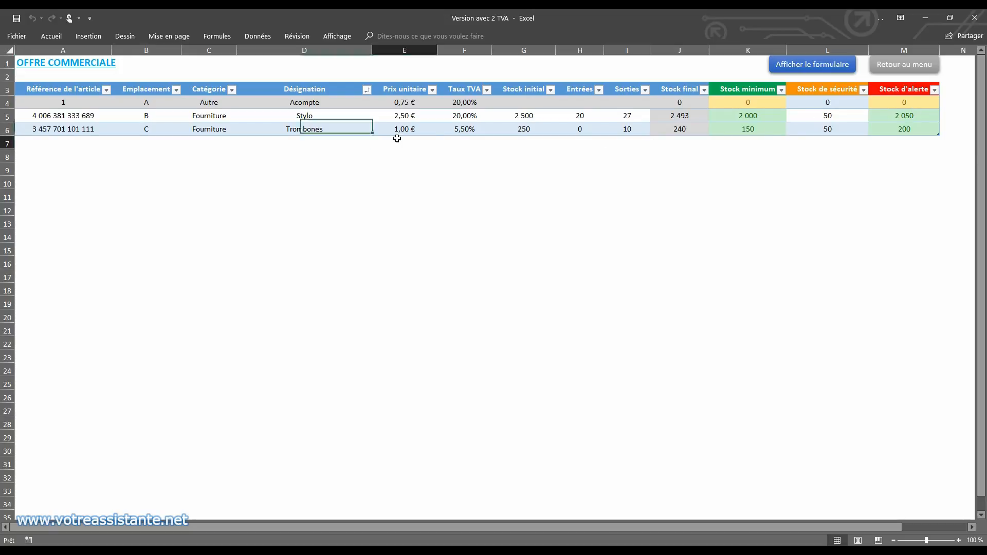
left_click(464, 121)
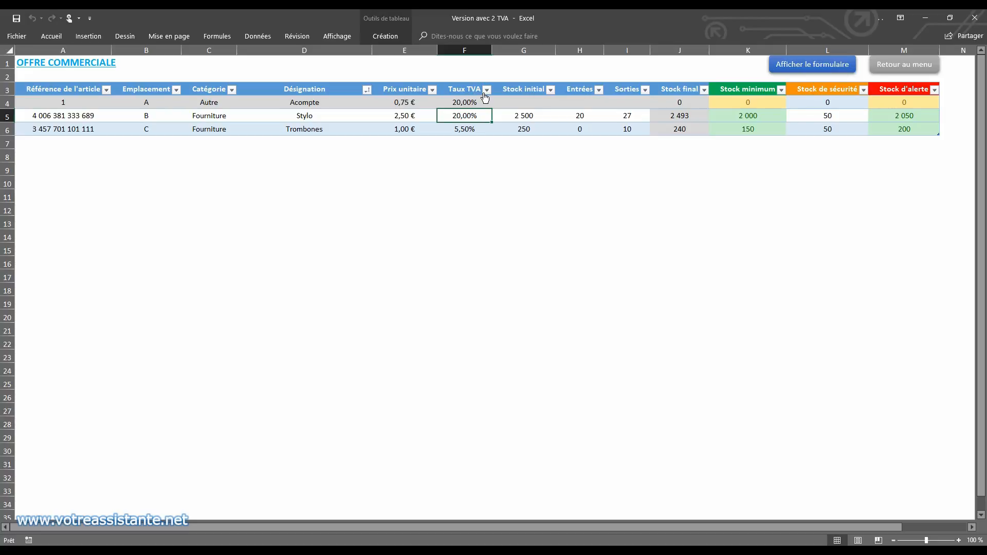
left_click(518, 108)
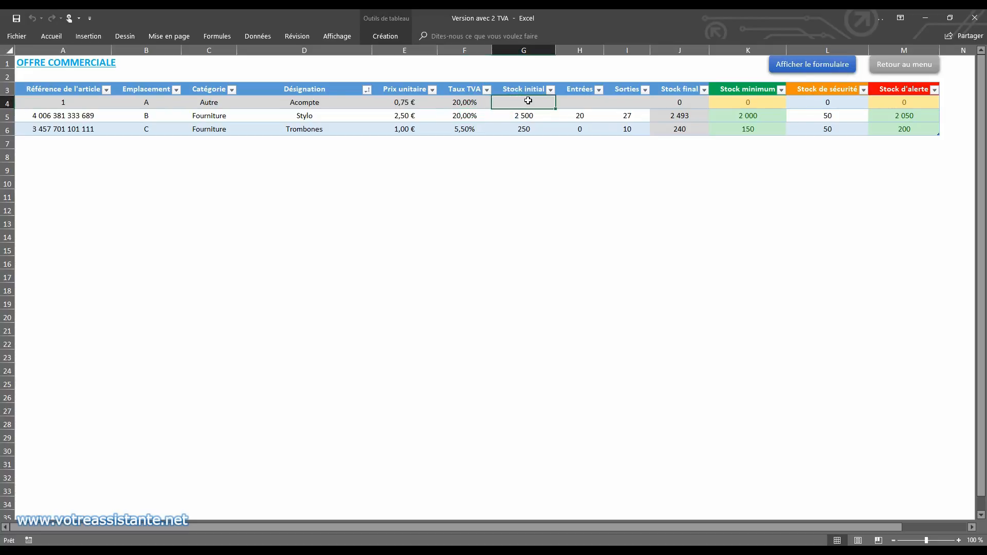
left_click_drag(528, 100, 626, 117)
left_click(689, 104)
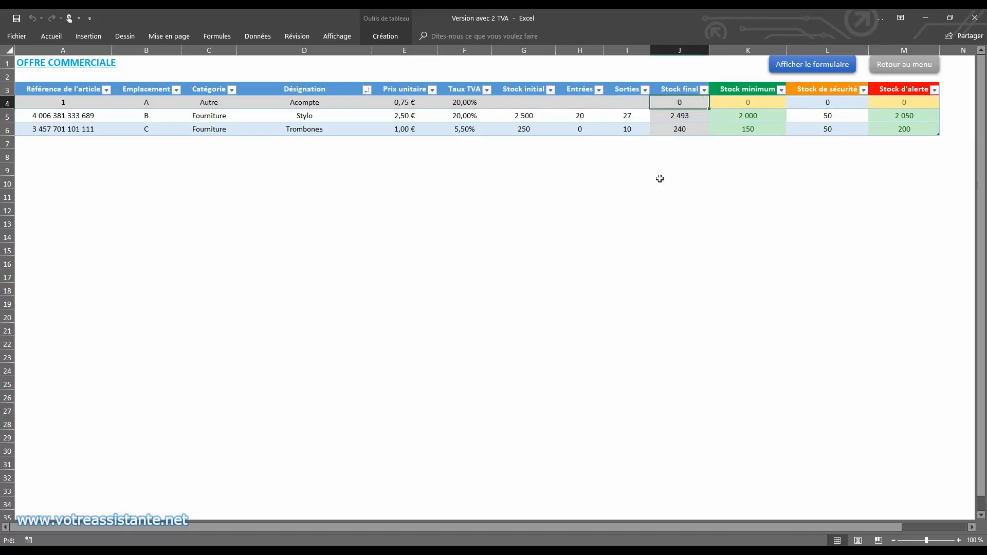
Go through the main menu to view the current invoice, and return to the menu.
left_click(917, 63)
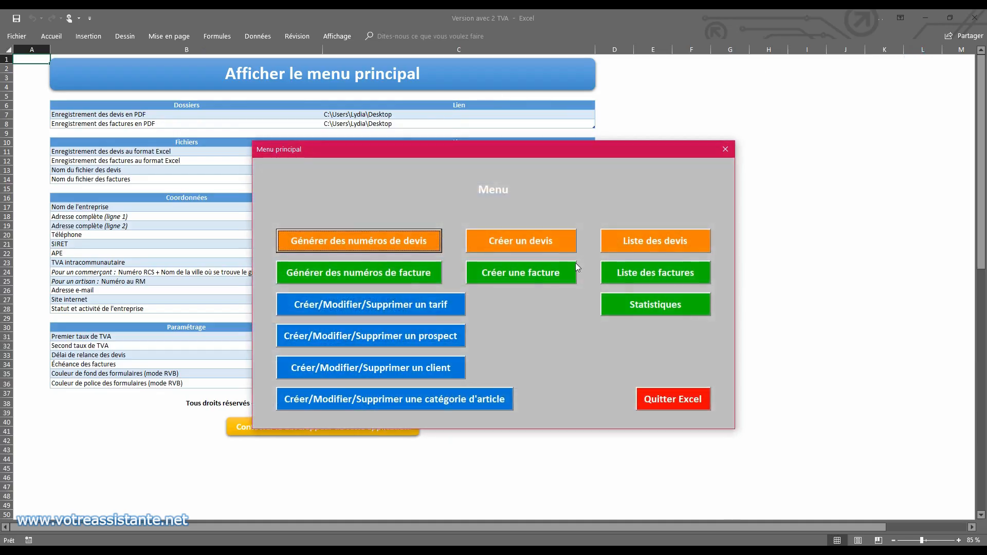
left_click(528, 280)
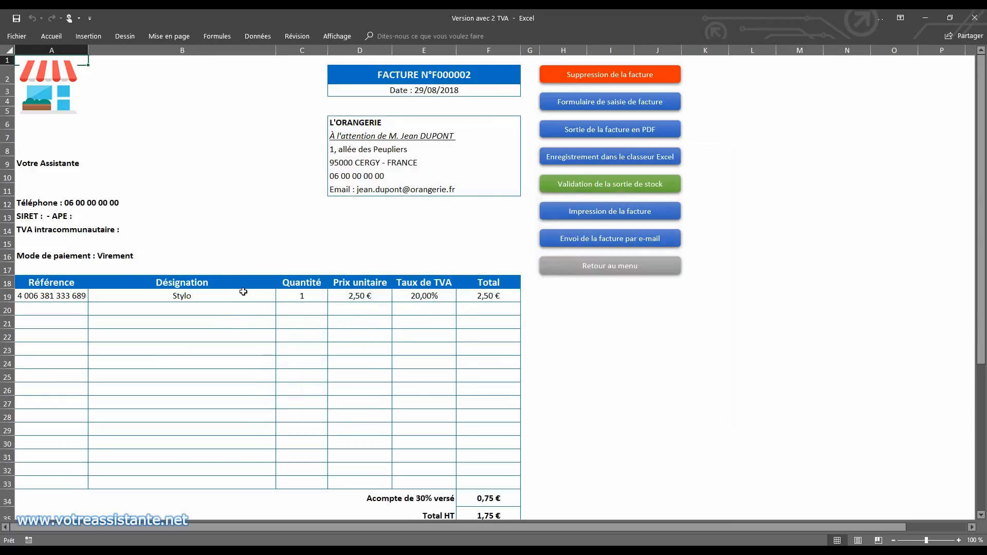
left_click(609, 269)
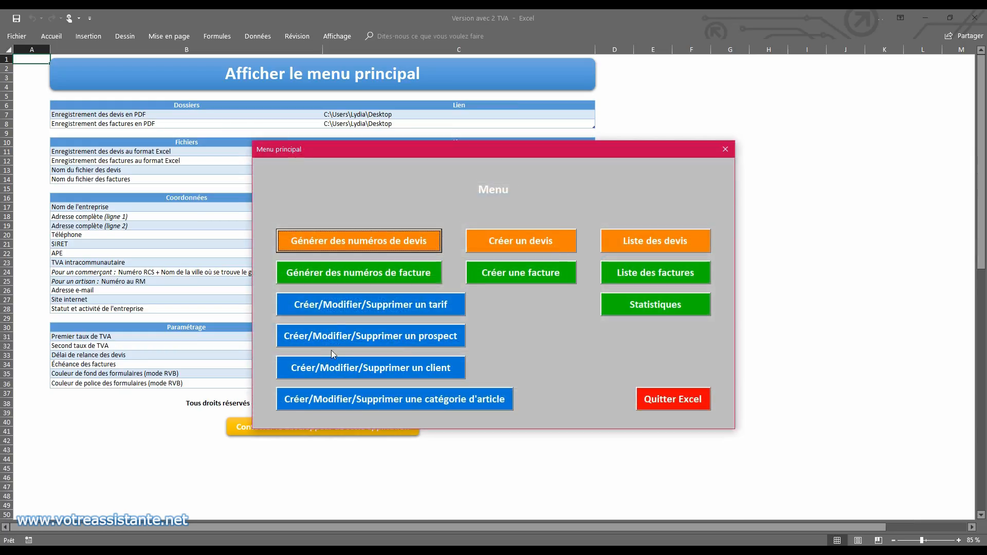
Load the Stylo article in the article form and examine its stock entries and outputs before closing the form.
left_click(334, 304)
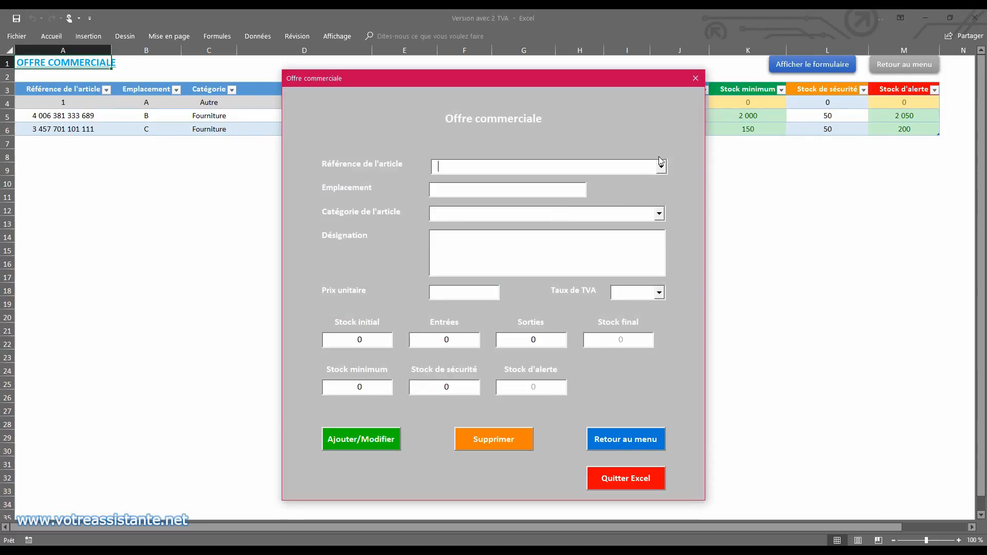
left_click(661, 167)
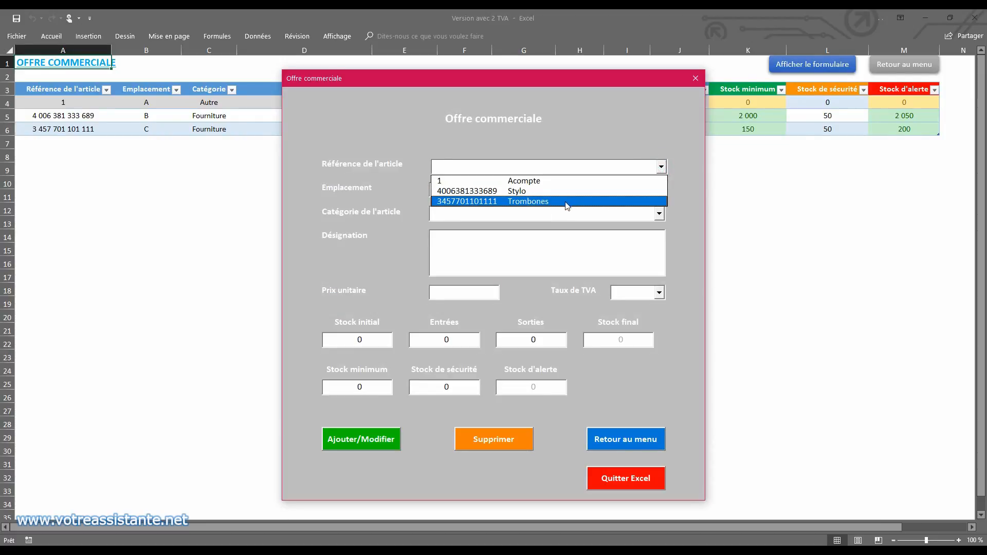
left_click(516, 191)
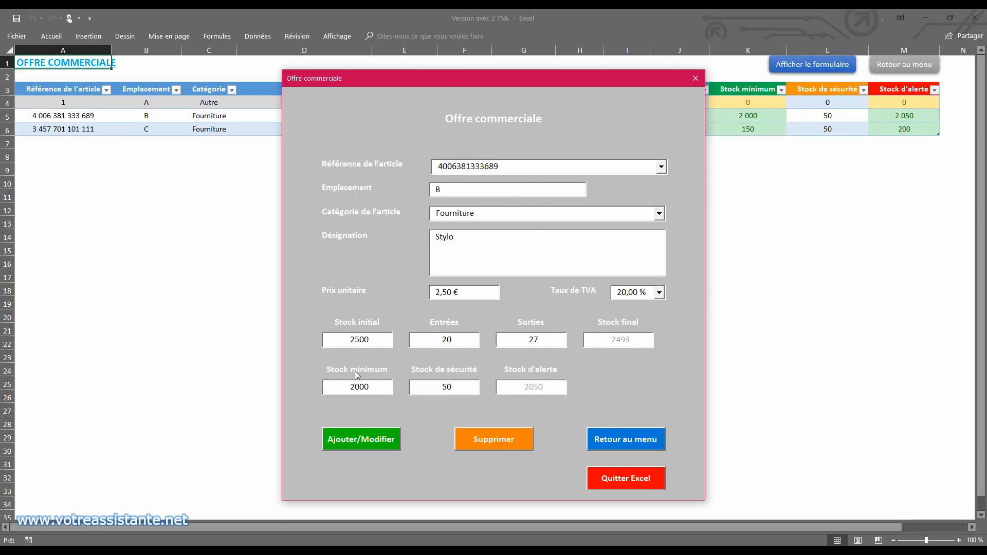
left_click(455, 340)
left_click_drag(526, 337, 552, 341)
left_click(695, 79)
Return to the current invoice through the main menu and validate its stock exit, confirming the request.
left_click(879, 64)
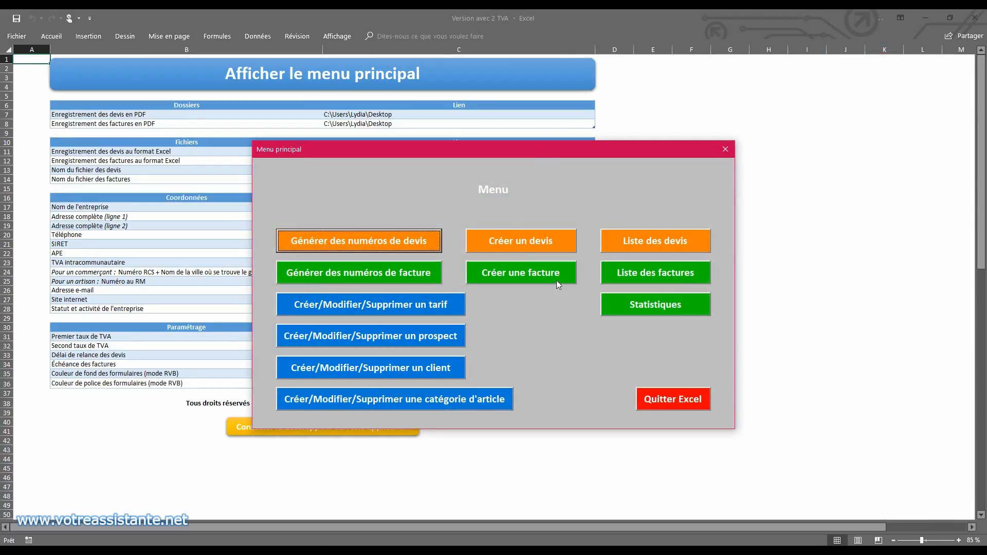
left_click(558, 285)
left_click(605, 183)
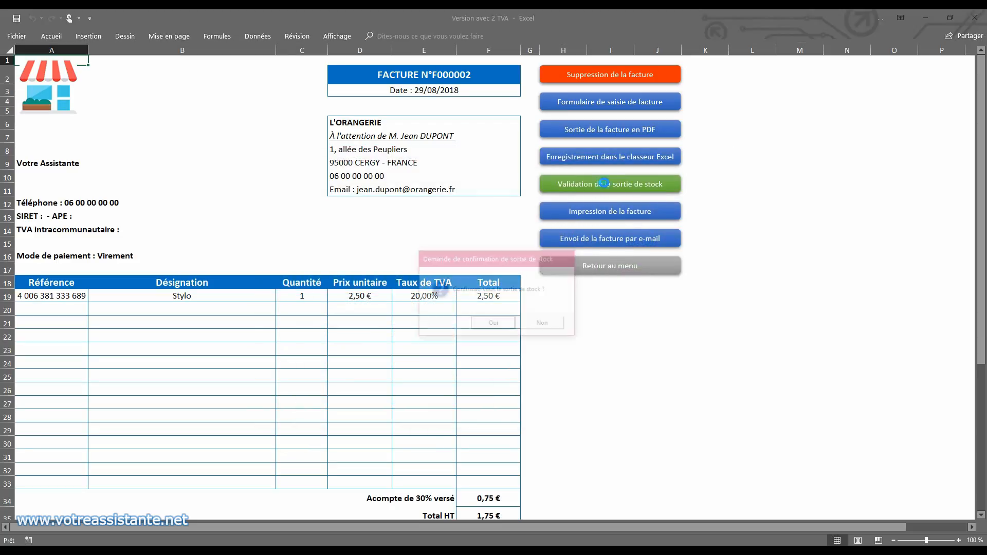
left_click(498, 323)
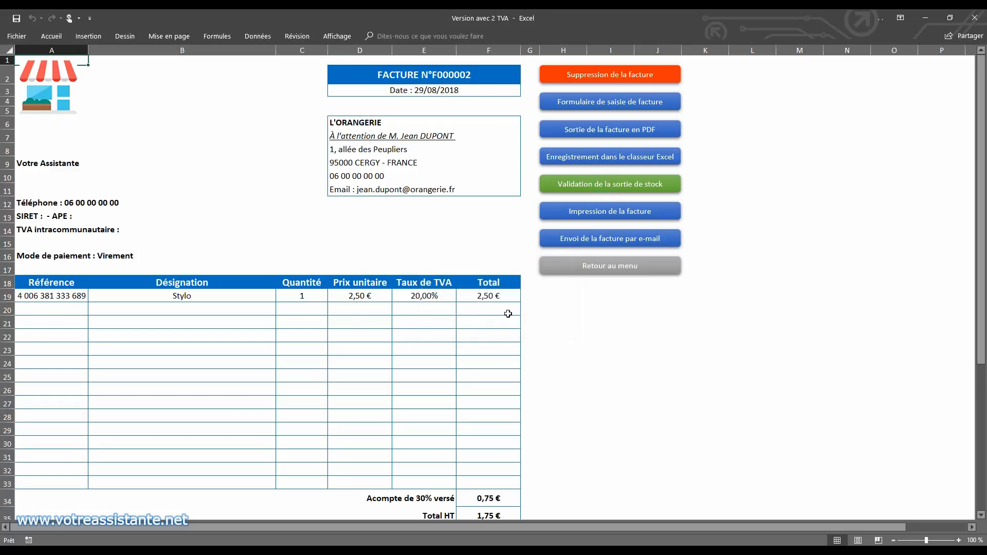
Reload the Stylo article in the article form and check its outputs and final stock in the form and the table.
left_click(571, 267)
left_click(457, 314)
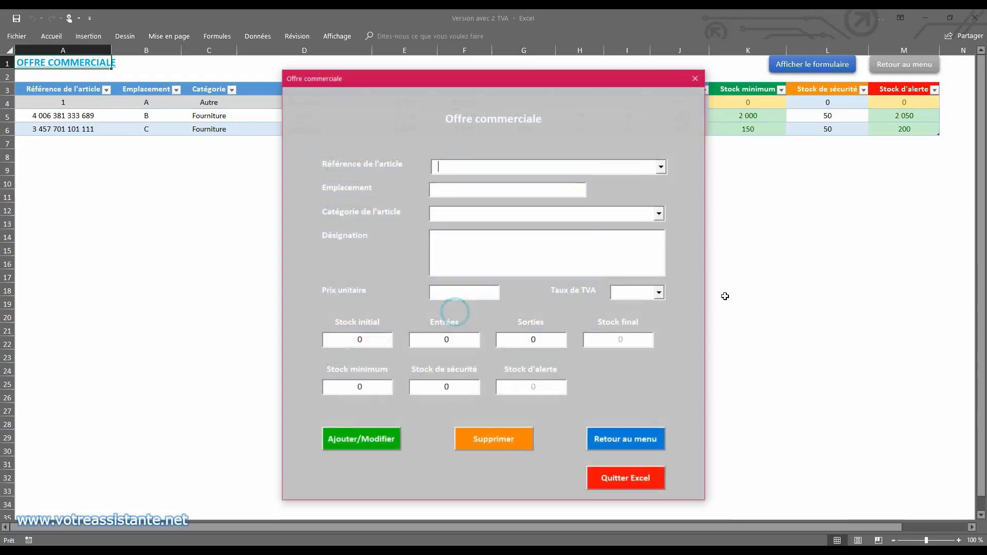
left_click(660, 166)
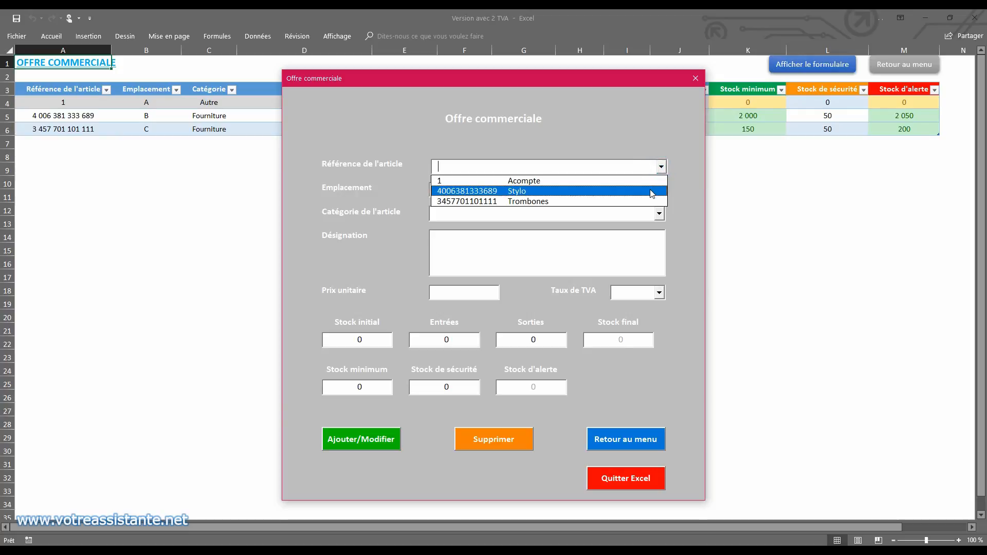
left_click(617, 192)
double_click(533, 339)
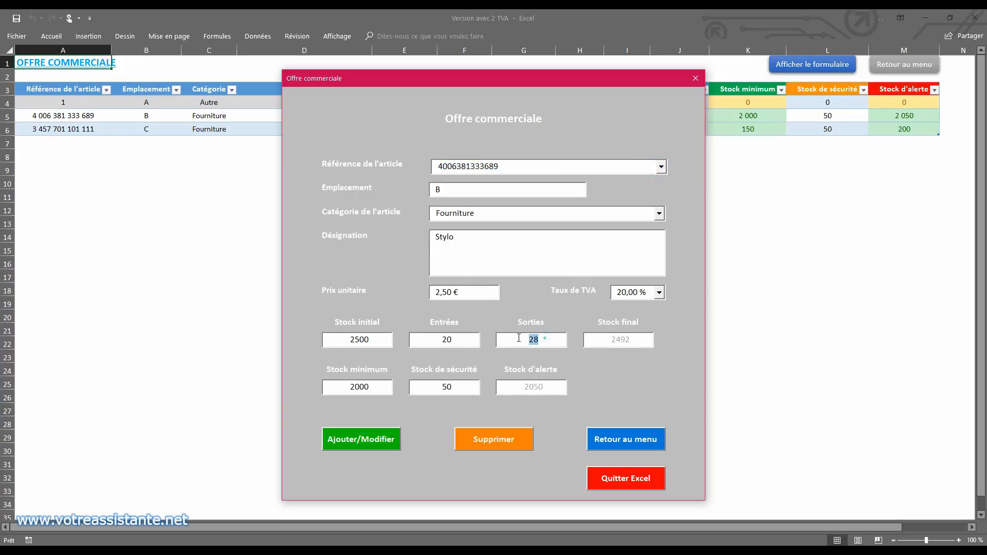
left_click(696, 78)
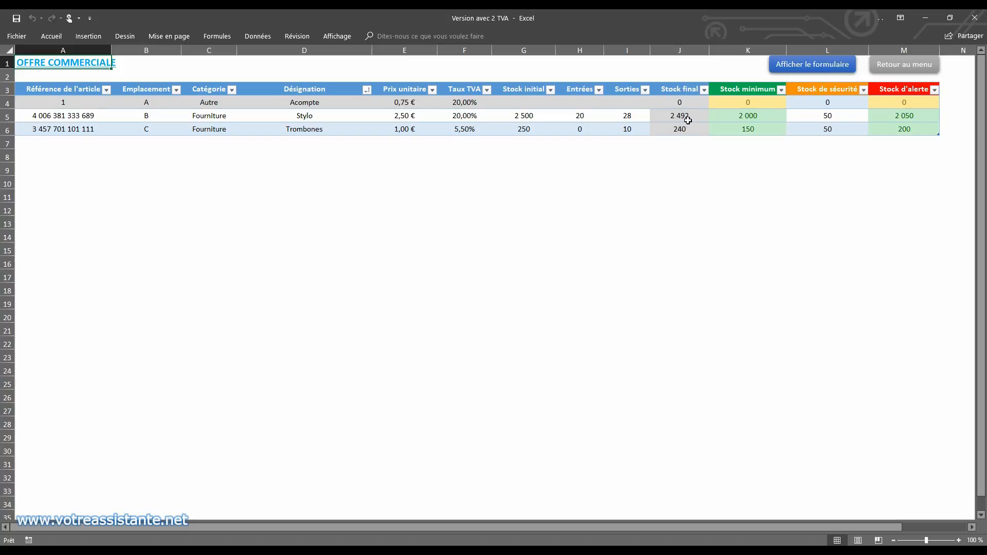
Return to the current invoice and view the article references offered for its second line, leaving the cell empty.
left_click(904, 65)
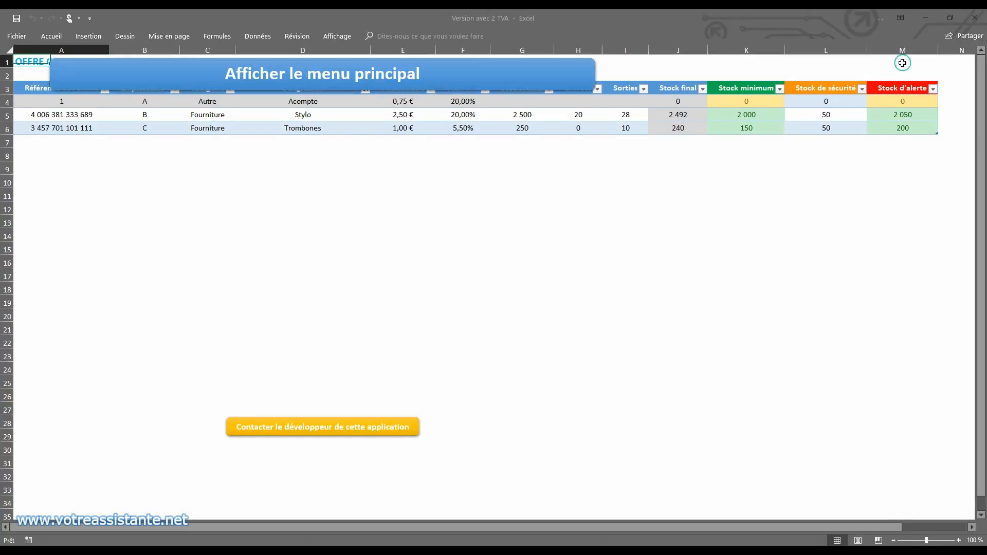
left_click(524, 268)
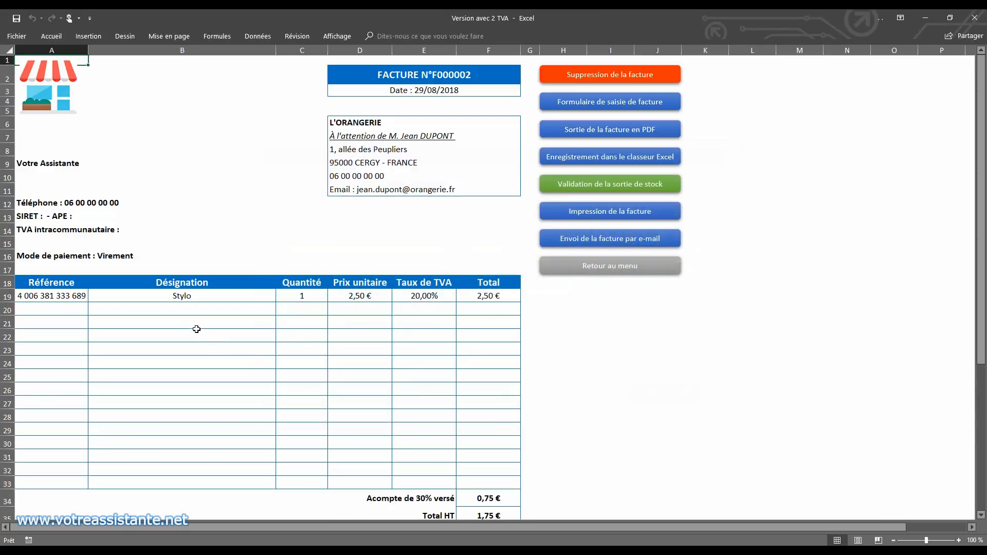
left_click(72, 311)
left_click(93, 310)
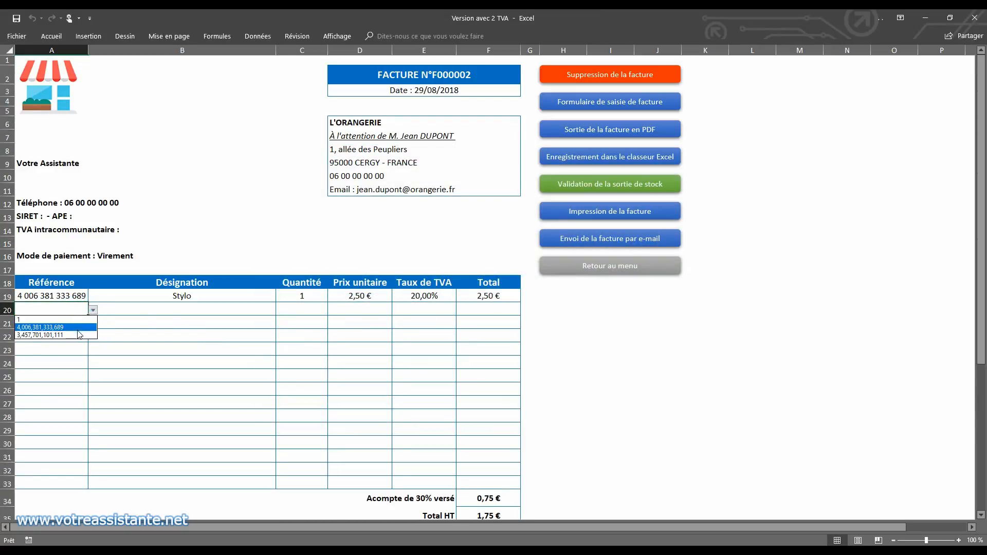
left_click(154, 310)
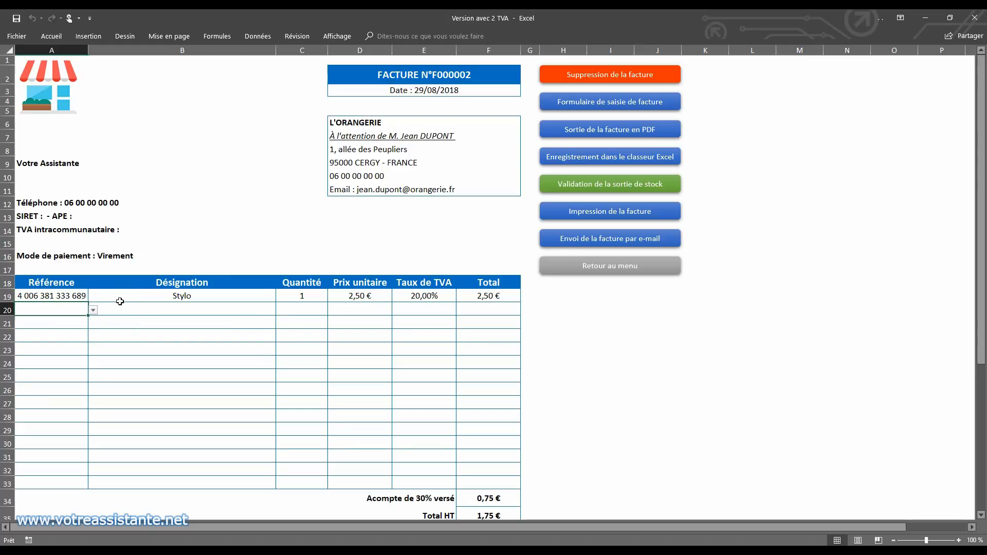
Delete the current invoice and confirm the deletion.
left_click(614, 75)
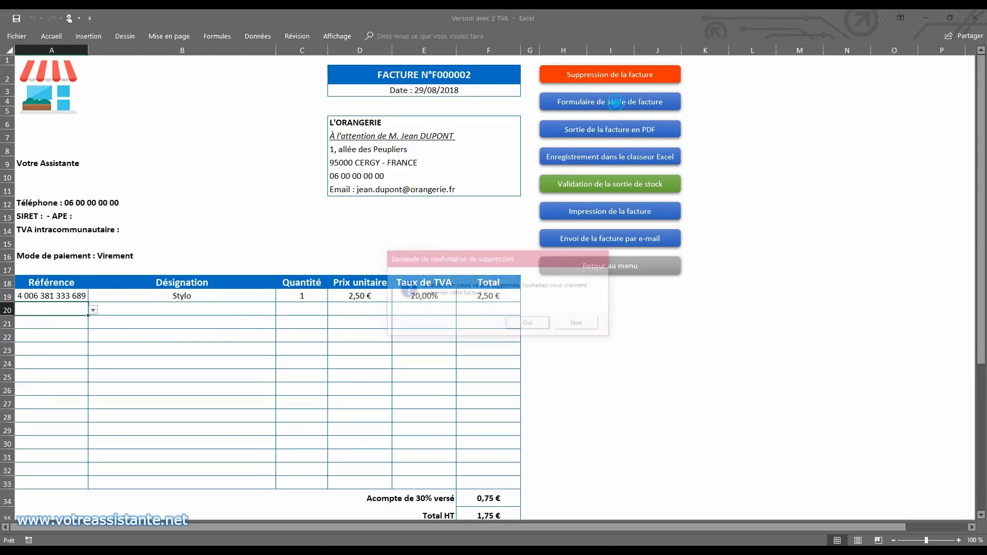
left_click(514, 321)
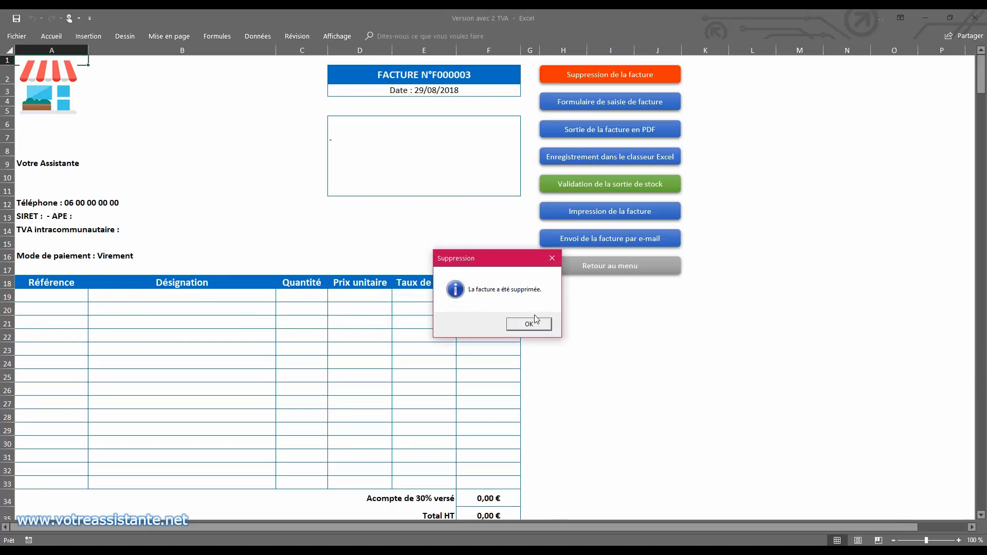
left_click(529, 325)
left_click(449, 113)
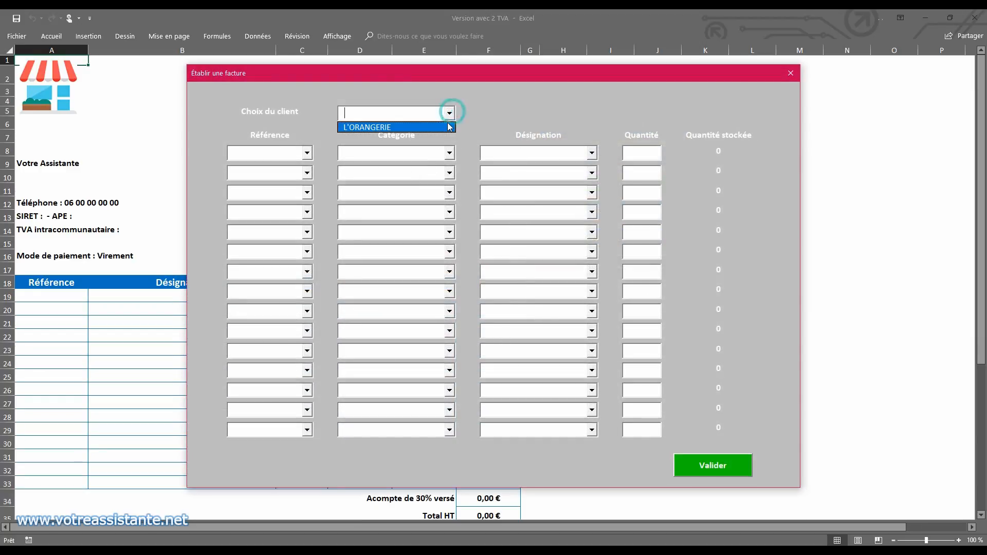
left_click(447, 123)
left_click(307, 152)
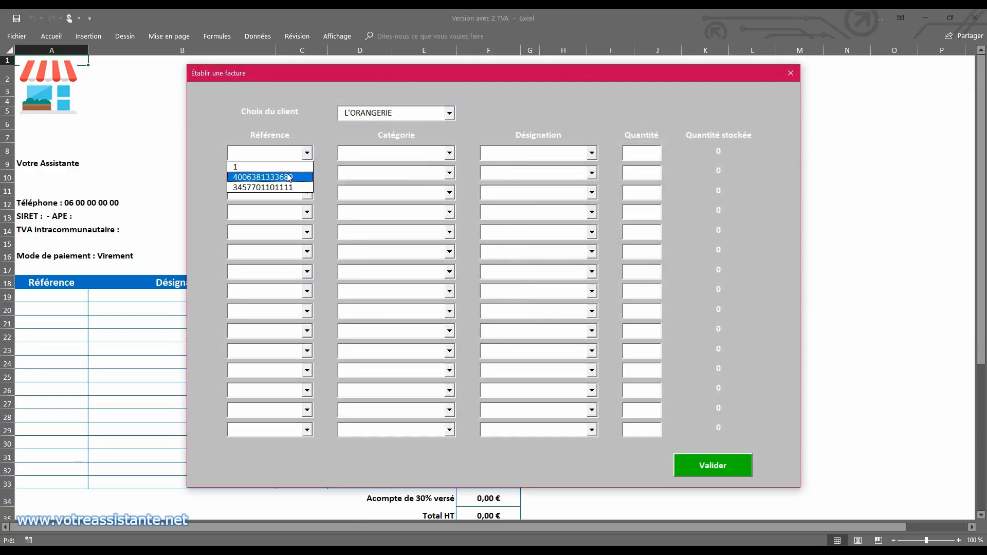
left_click(288, 175)
left_click(408, 174)
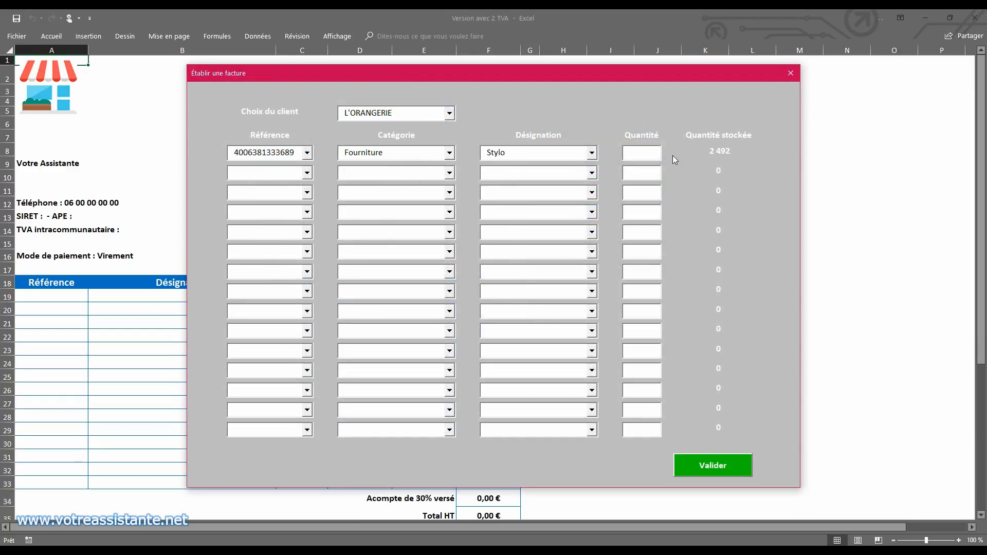
Try to validate the invoice form with a quantity of 2500 for Stylo, and dismiss the stock alert.
left_click(657, 153)
type("2500")
left_click(642, 174)
left_click(722, 465)
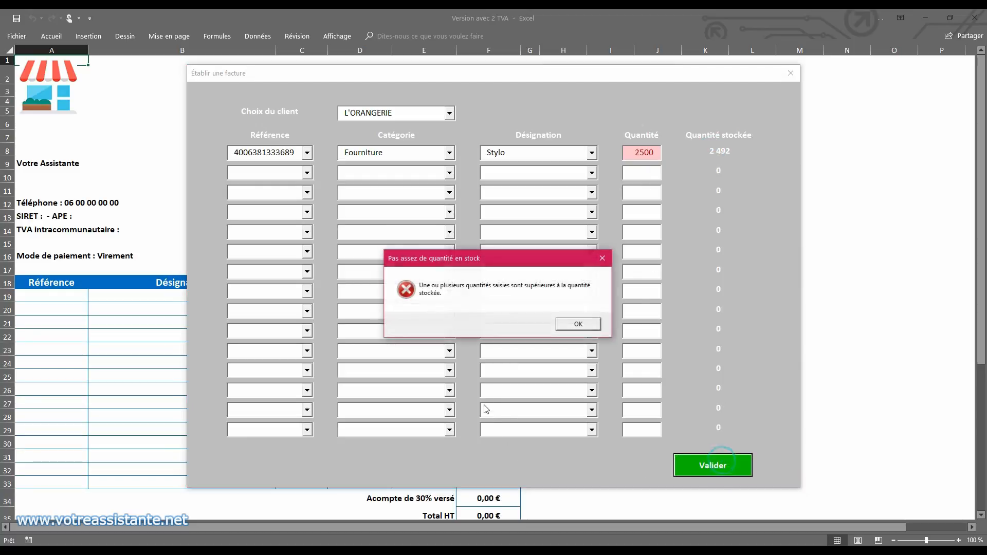
left_click(570, 324)
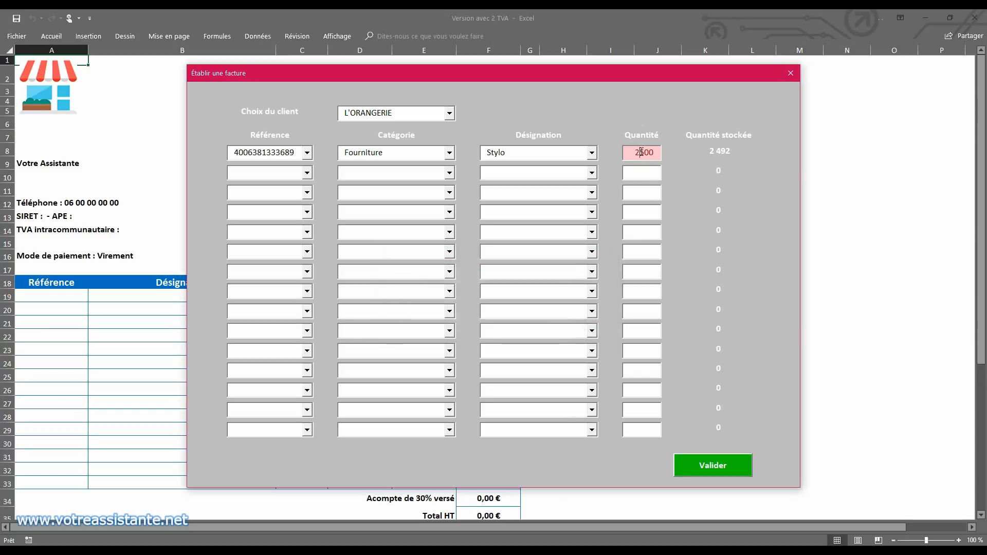
Set the Stylo quantity to 2000 and validate the invoice form.
type("2000")
left_click(717, 472)
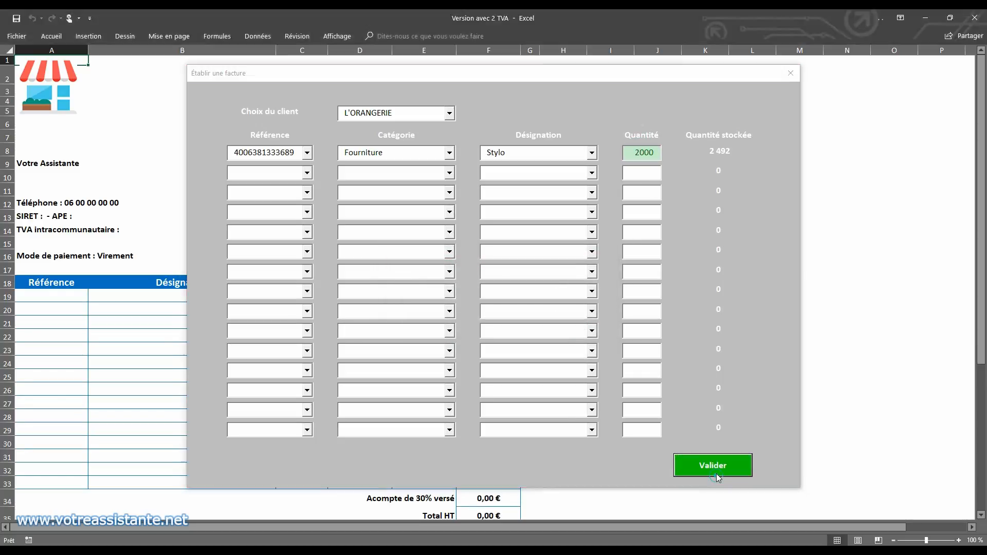
left_click(528, 325)
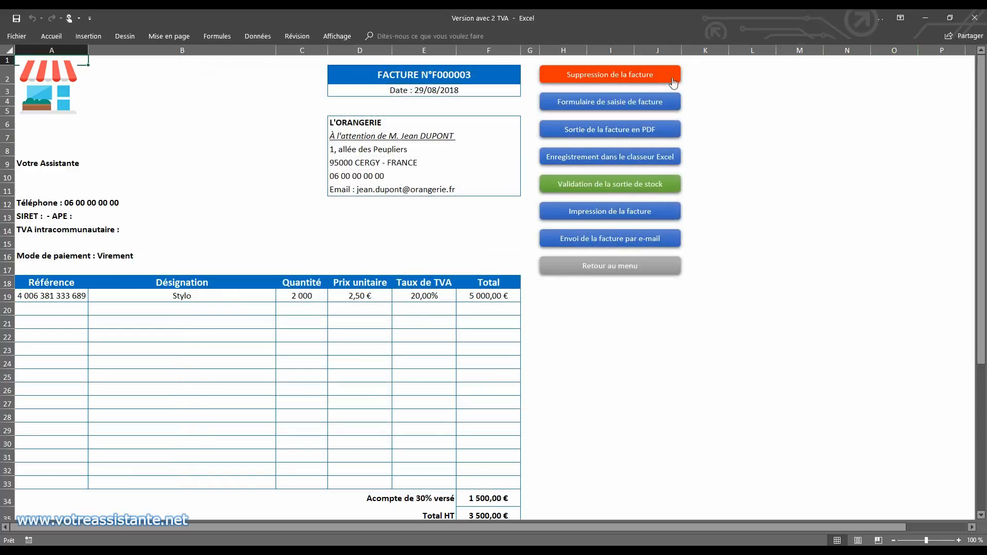
Enter 2500 as the Stylo quantity directly on the invoice sheet and accept its replacement by the current stock.
left_click(305, 297)
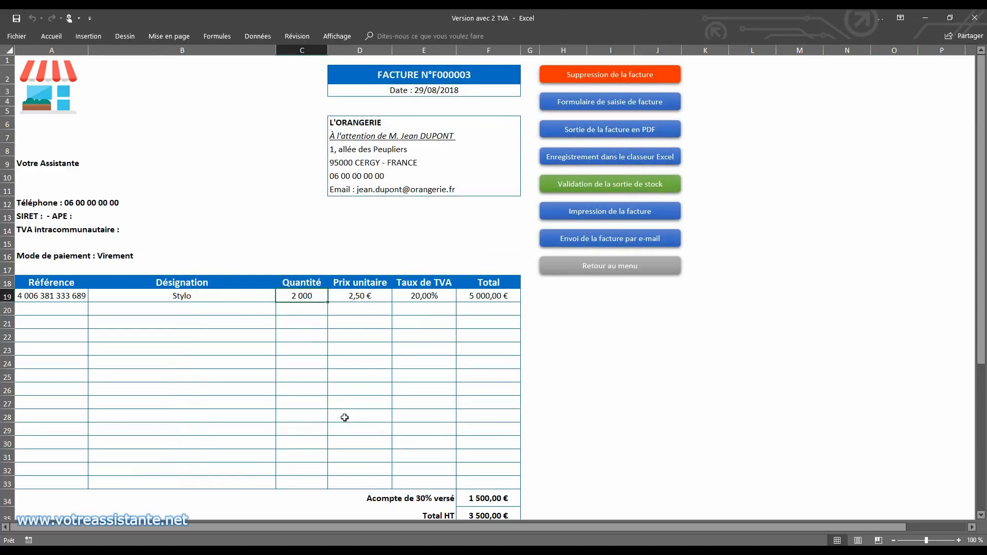
type("2500")
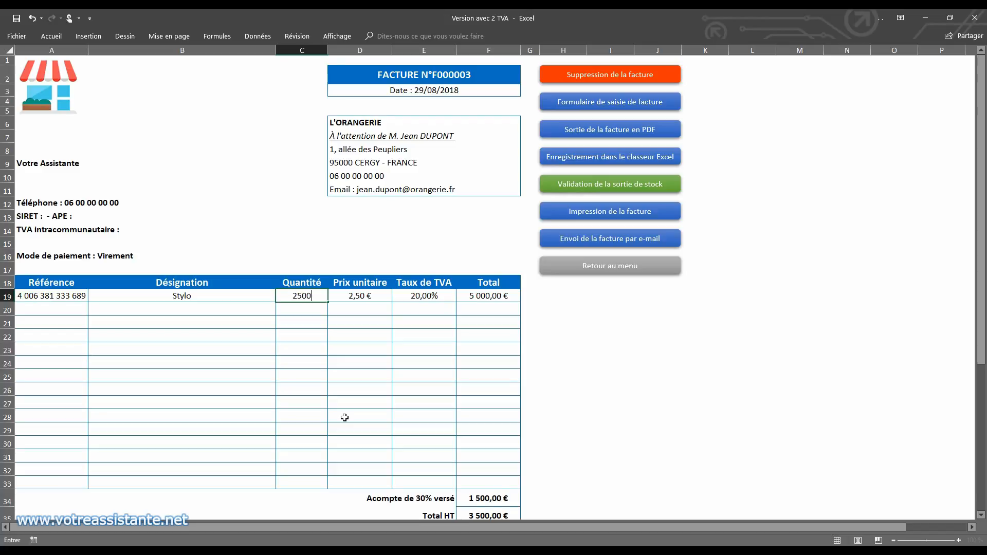
key("Return")
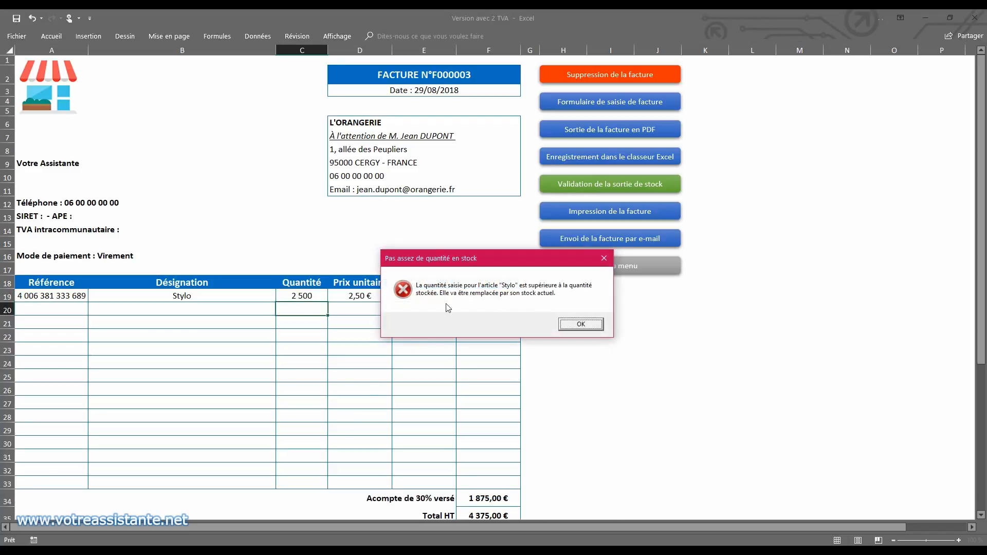
left_click(579, 325)
left_click(304, 297)
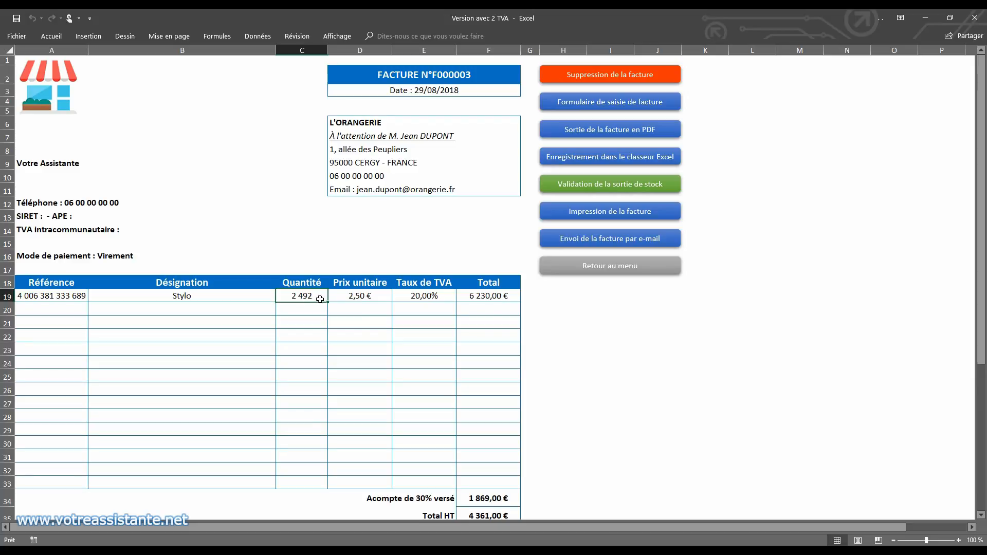
Return to the main menu, open the article price list without its form, and examine the minimum, safety and alert stock columns.
left_click(597, 266)
left_click(392, 306)
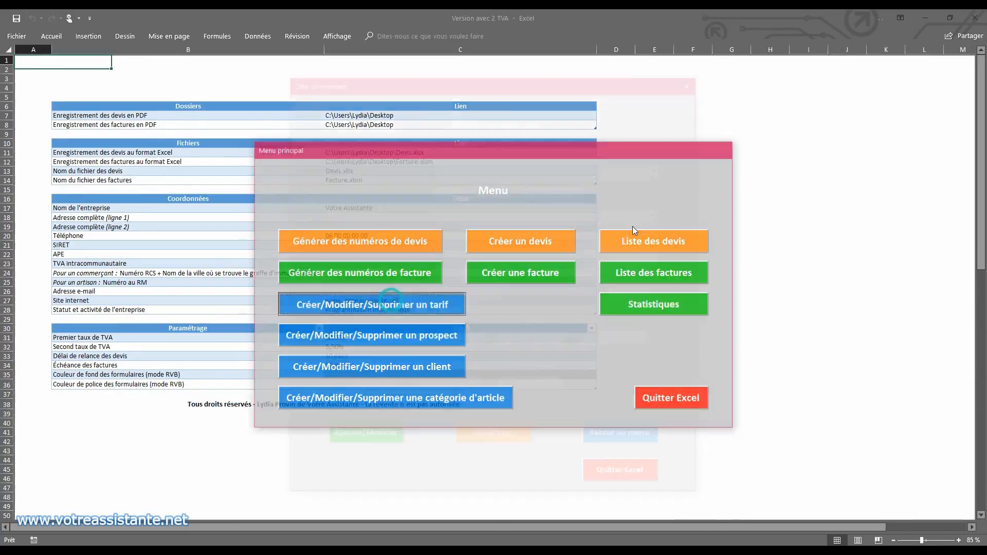
left_click(692, 81)
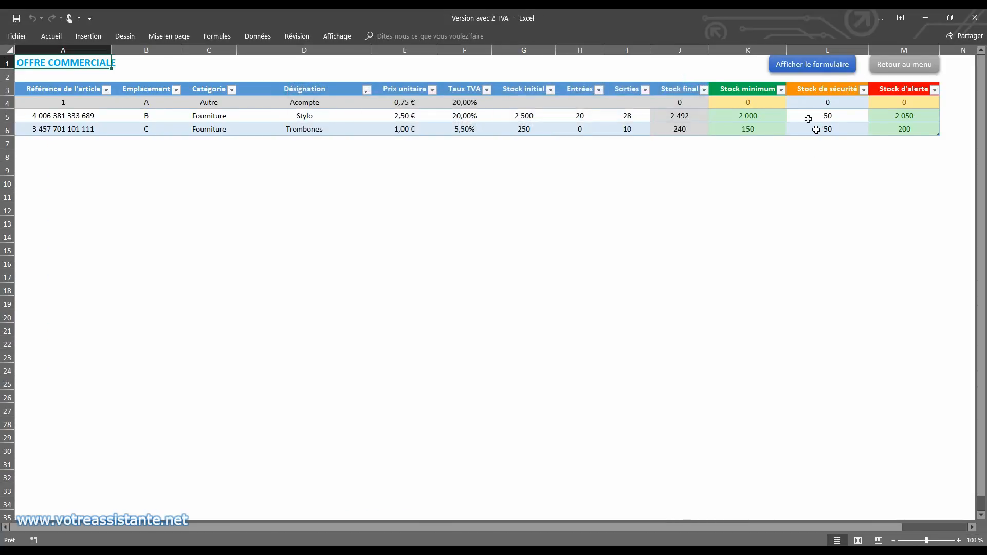
left_click_drag(756, 105, 748, 129)
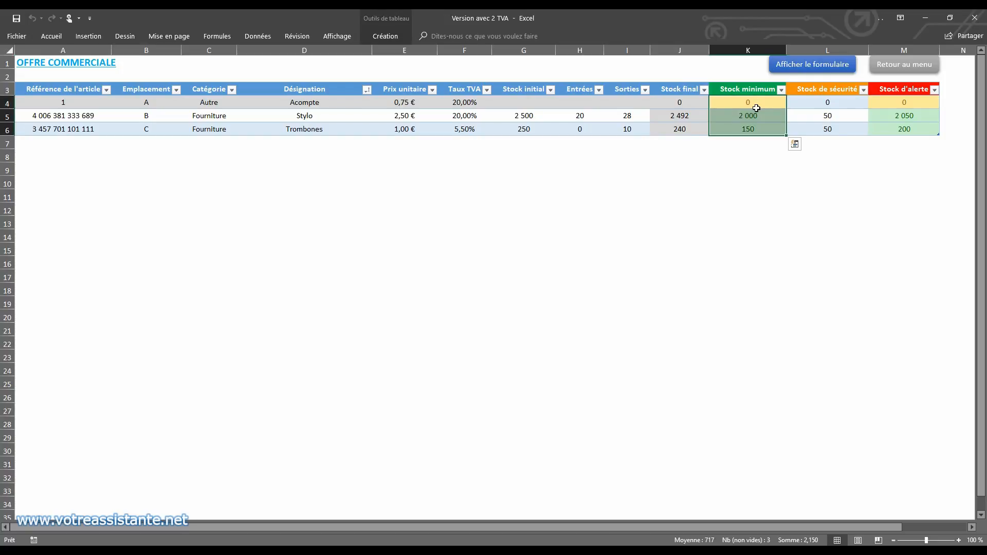
left_click(840, 86)
left_click_drag(895, 103, 905, 128)
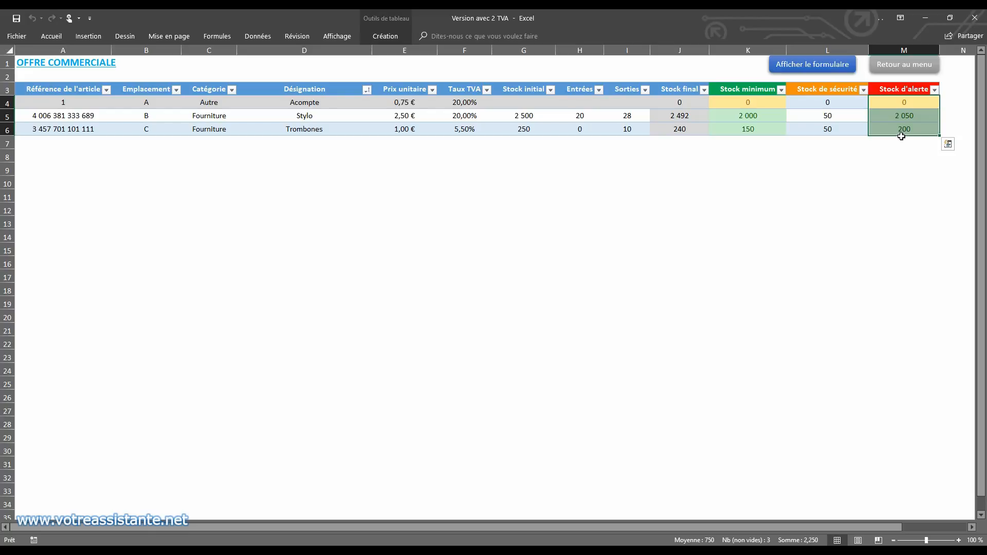
Set the final stock of Stylo to 500 in the article list and check its alert stock cell.
left_click(670, 121)
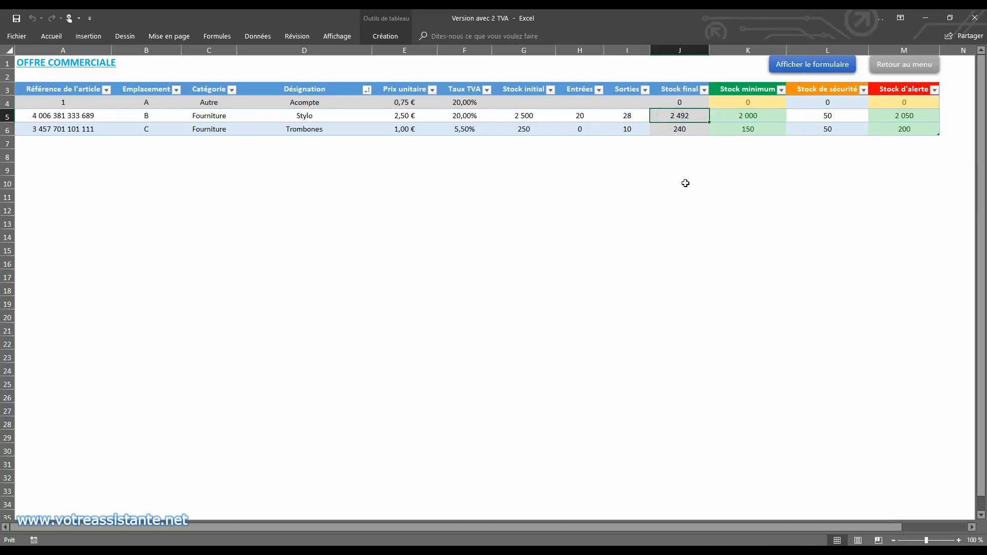
type("500")
key("Return")
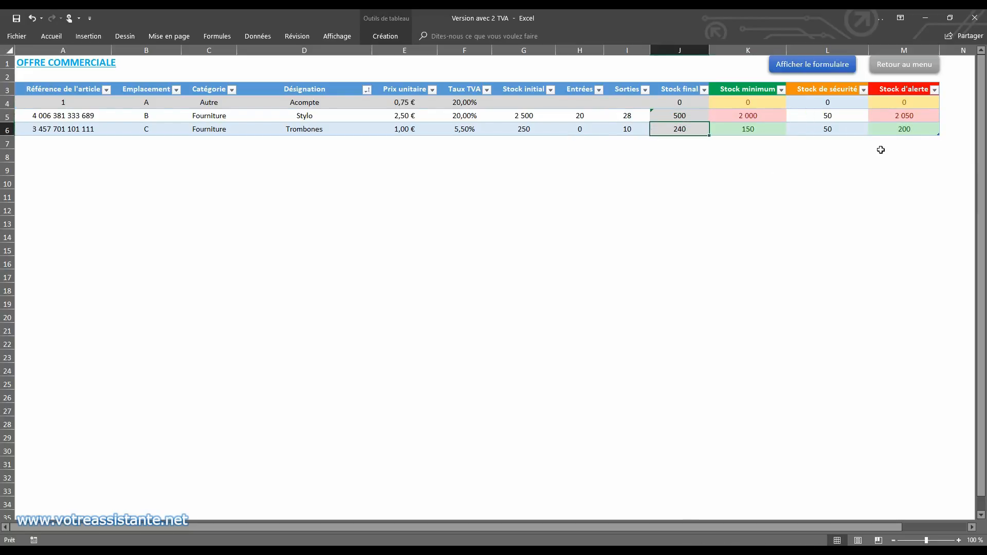
left_click(923, 121)
Close the workbook with its changes saved, and acknowledge the stock alert on reopening.
left_click(975, 18)
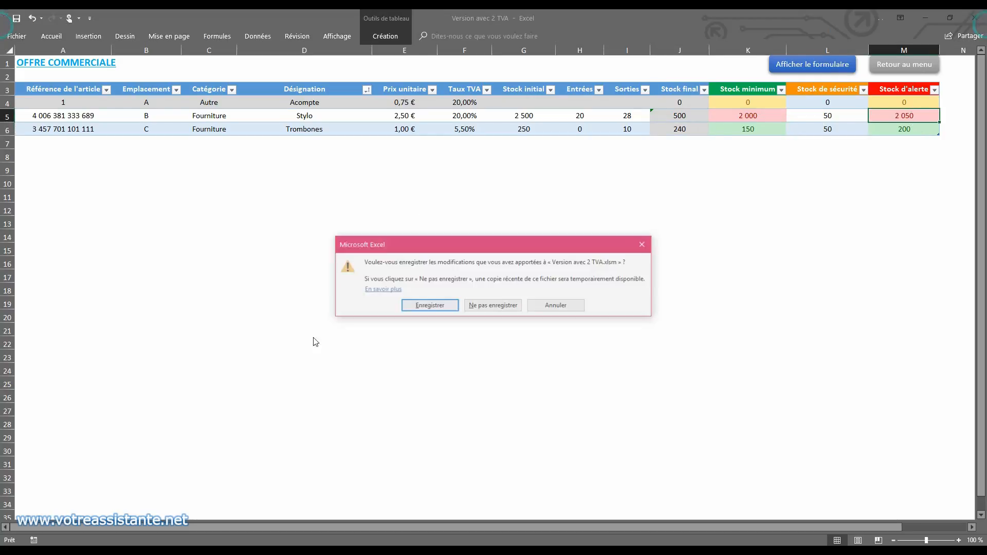
left_click(420, 306)
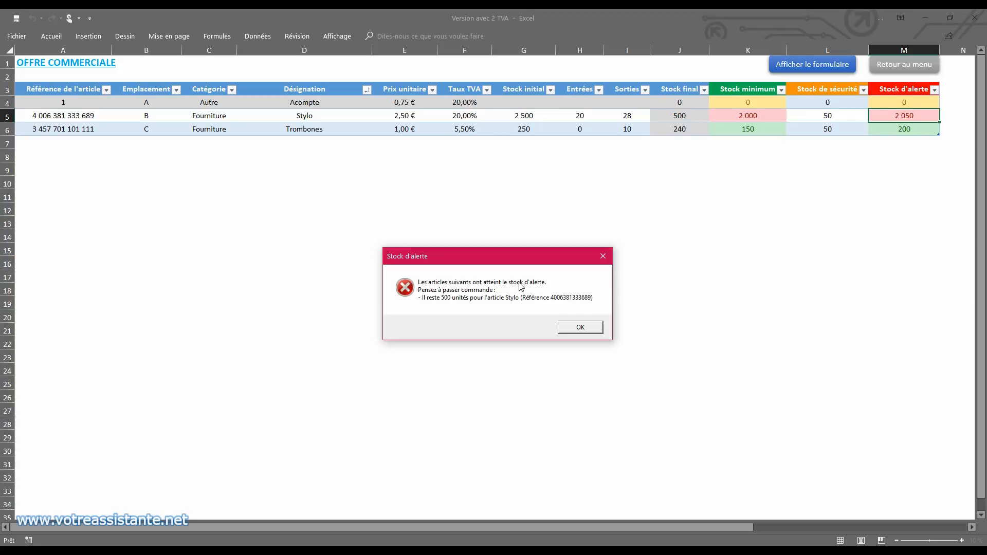
left_click(591, 331)
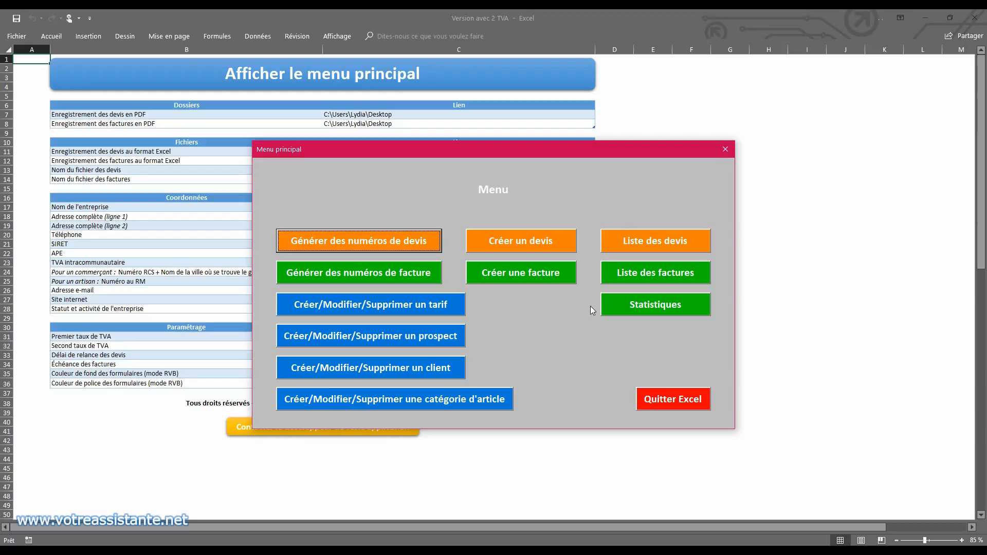
Close the main menu form and examine the second VAT rate, quote reminder delay and invoice due period settings.
left_click(725, 150)
left_click(335, 343)
left_click(335, 353)
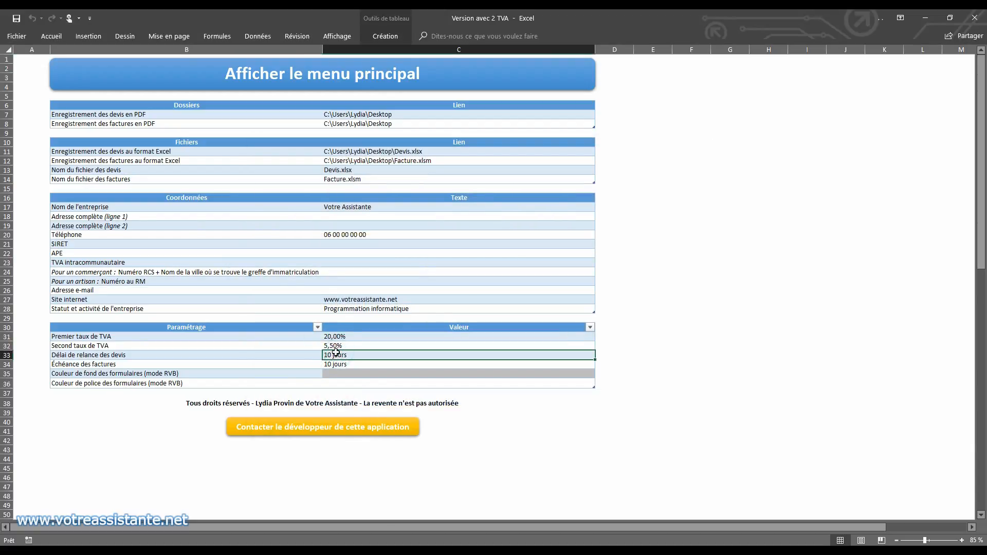
left_click(339, 365)
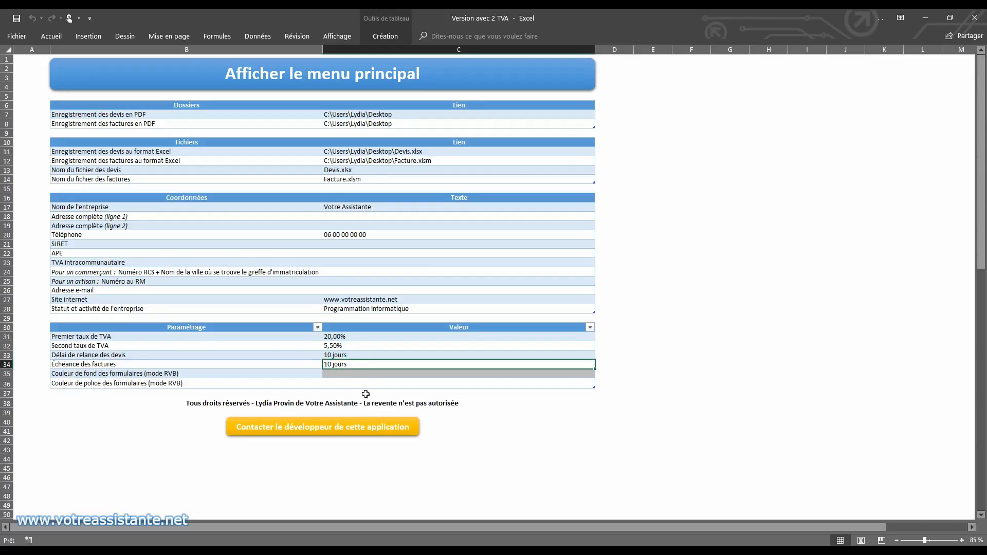
Open the quote list from the main menu, view the acceptance options for quote D000002, and return to the menu.
left_click(346, 72)
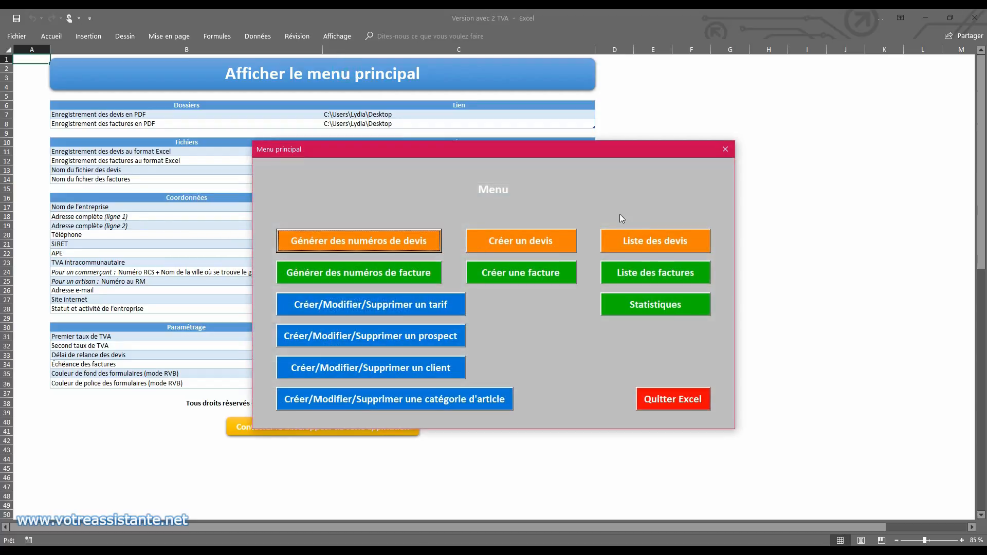
left_click(649, 239)
left_click(479, 96)
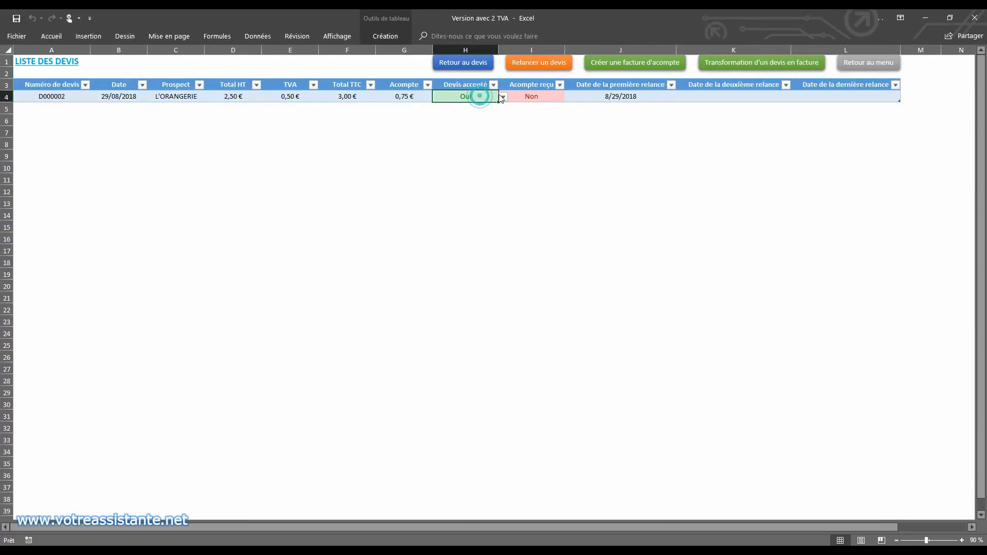
left_click(503, 96)
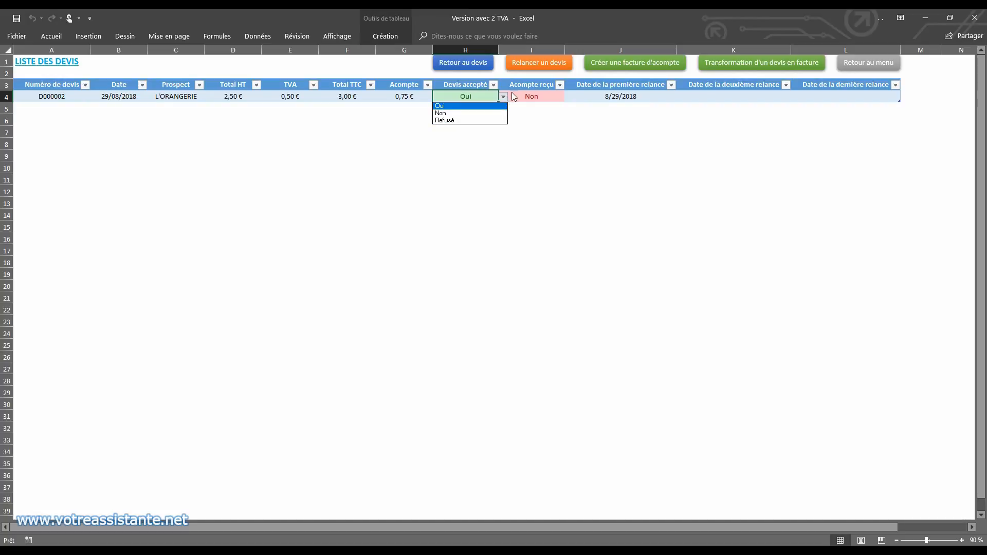
left_click(509, 99)
left_click(858, 63)
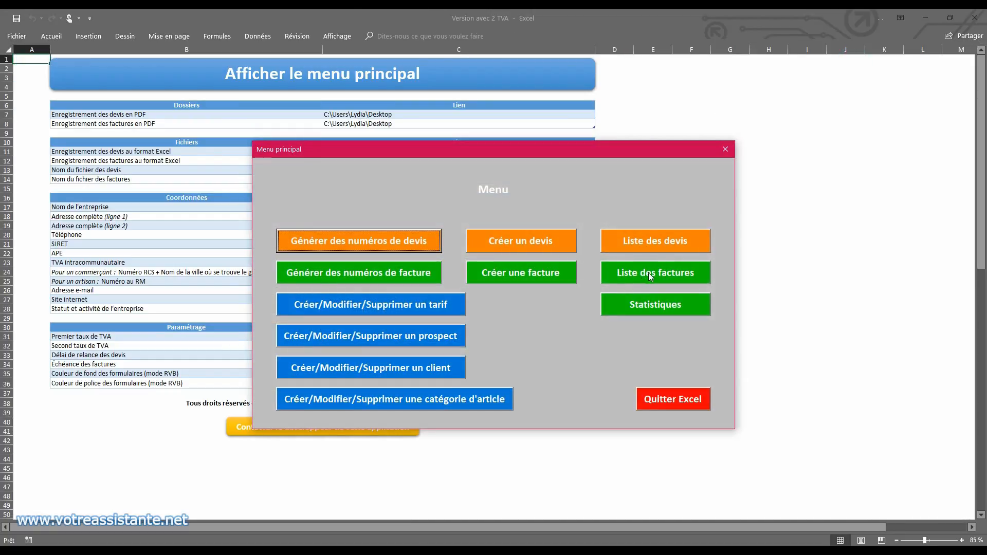
Open the invoice list, examine the due dates and payment status of the invoices, and return to the menu.
left_click(649, 272)
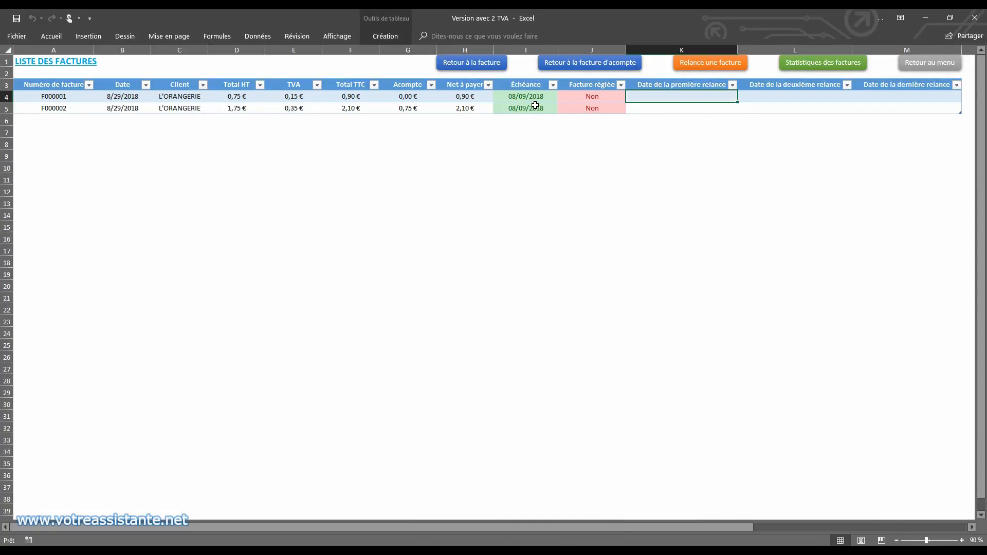
left_click(599, 108)
left_click(924, 68)
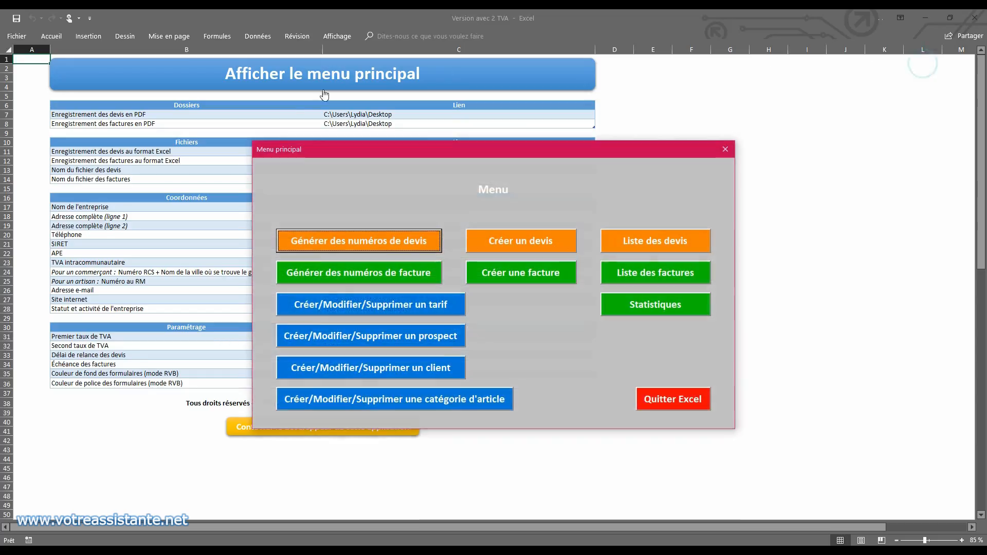
Open the article category form, view categories 2 and 3, then close it and return to the main menu.
left_click(394, 404)
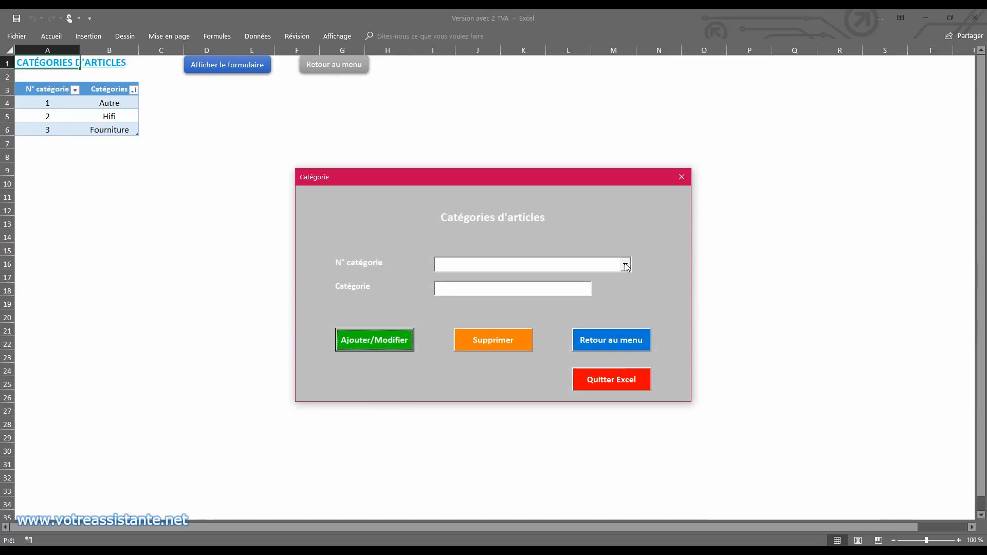
left_click(626, 265)
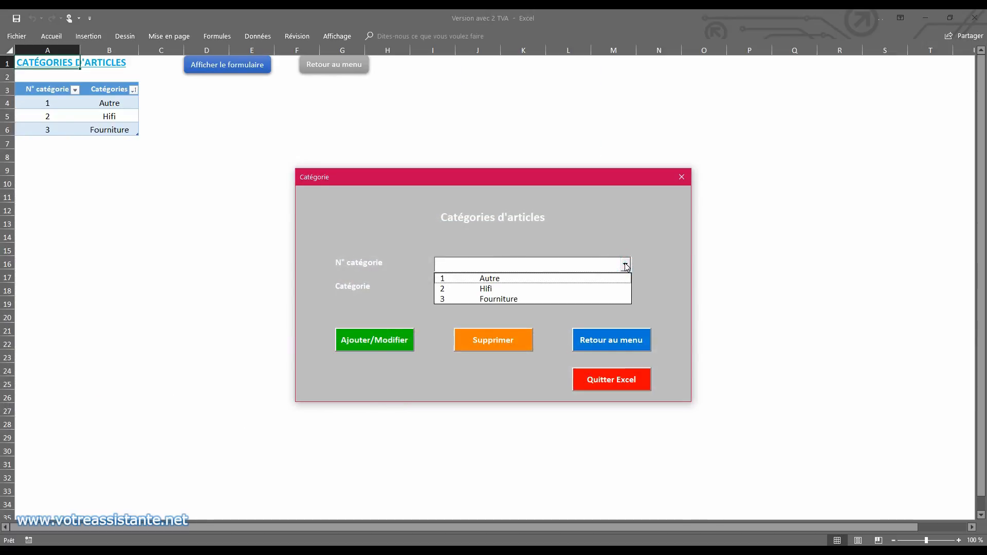
left_click(440, 289)
left_click(626, 263)
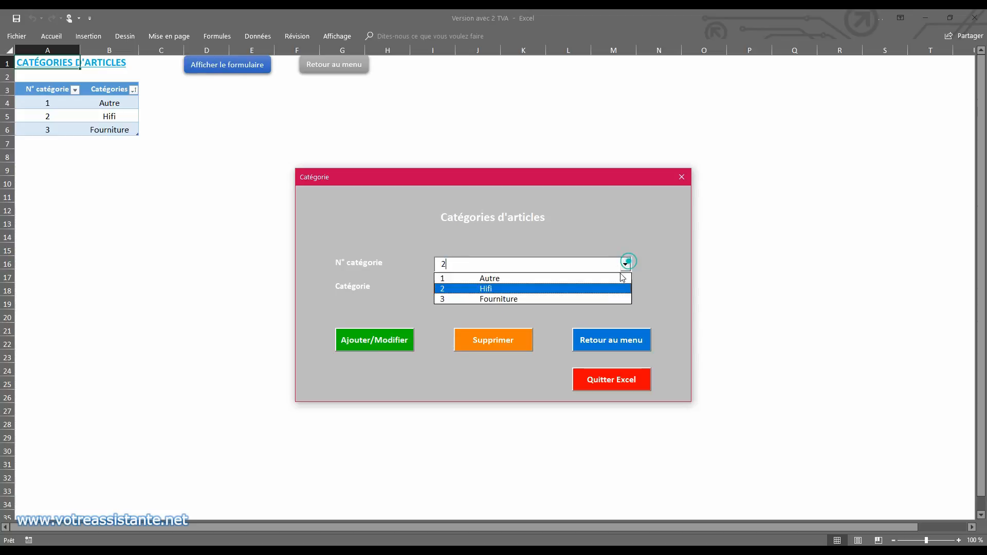
left_click(604, 296)
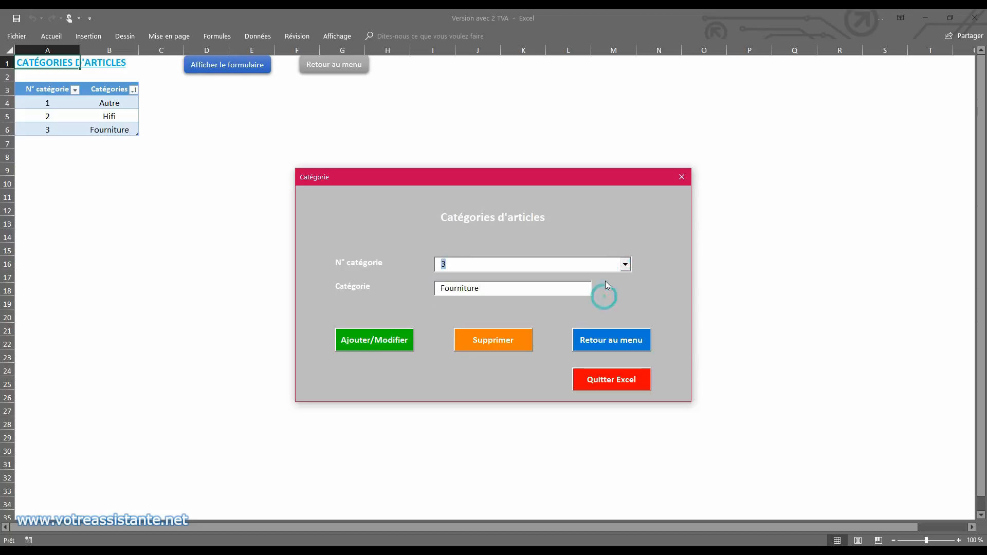
left_click(680, 178)
left_click(324, 63)
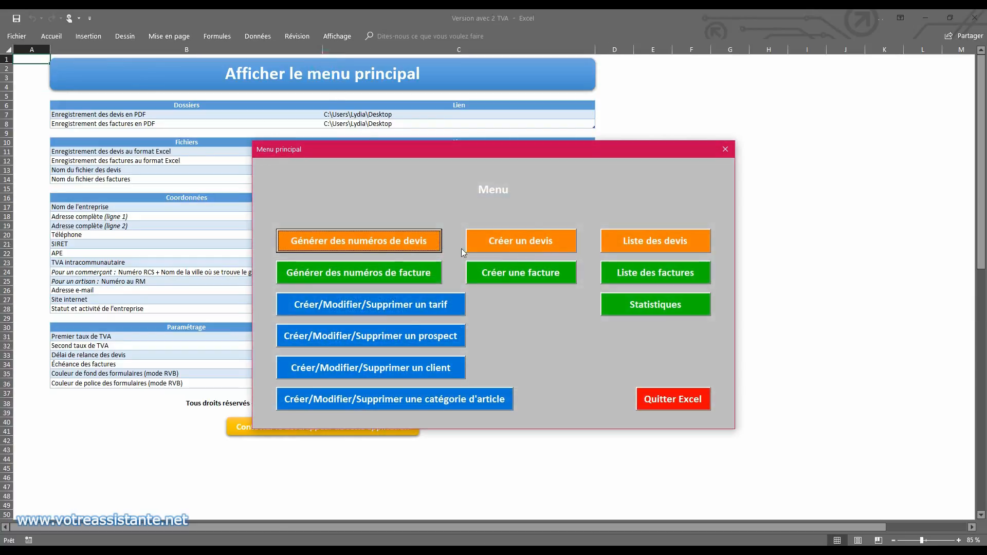
Open the article price form, view the available article categories, then close it and return to the main menu.
left_click(411, 308)
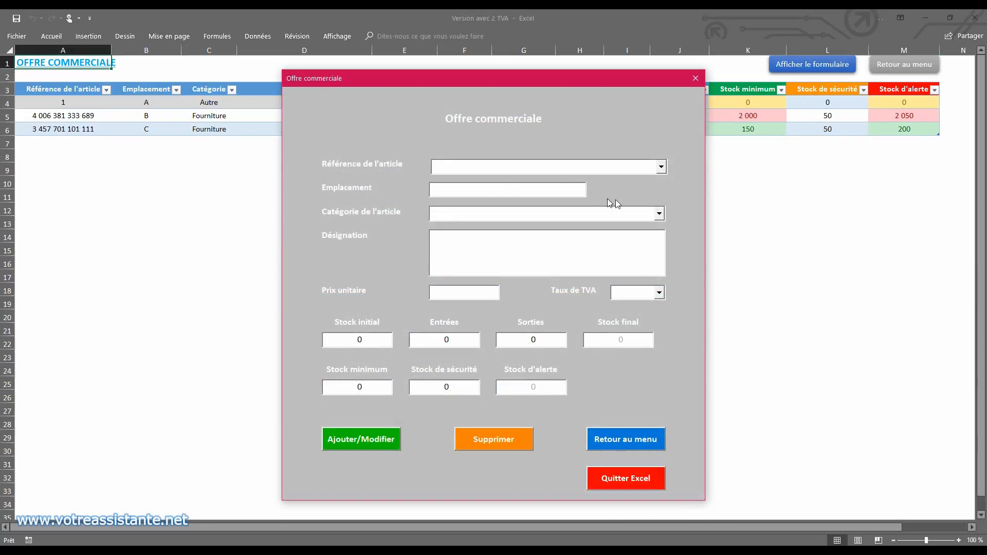
left_click(658, 213)
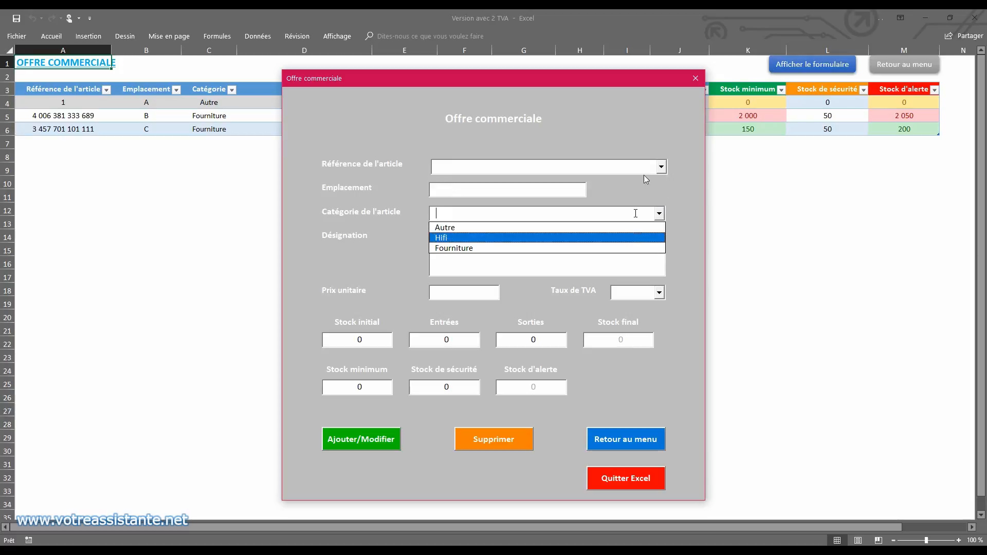
left_click(697, 75)
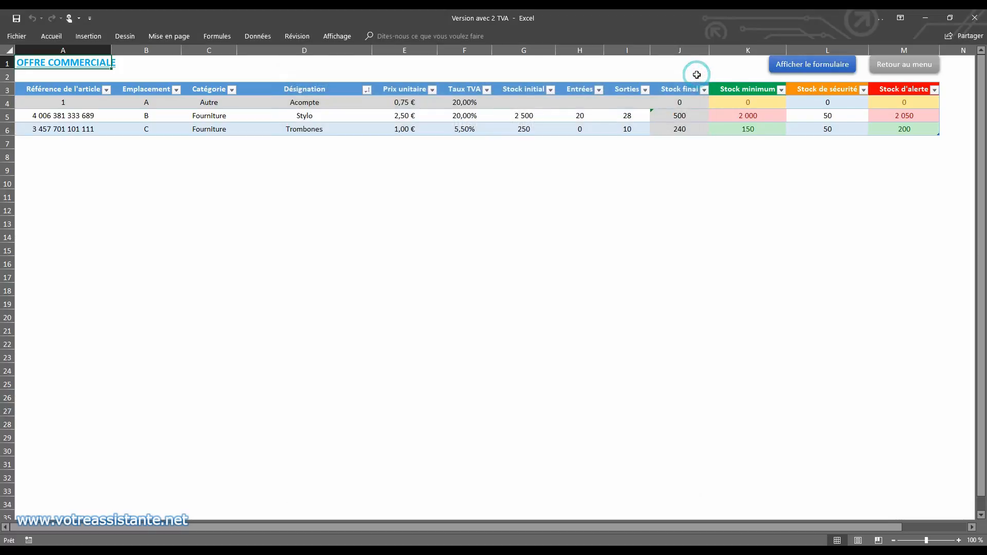
left_click(902, 64)
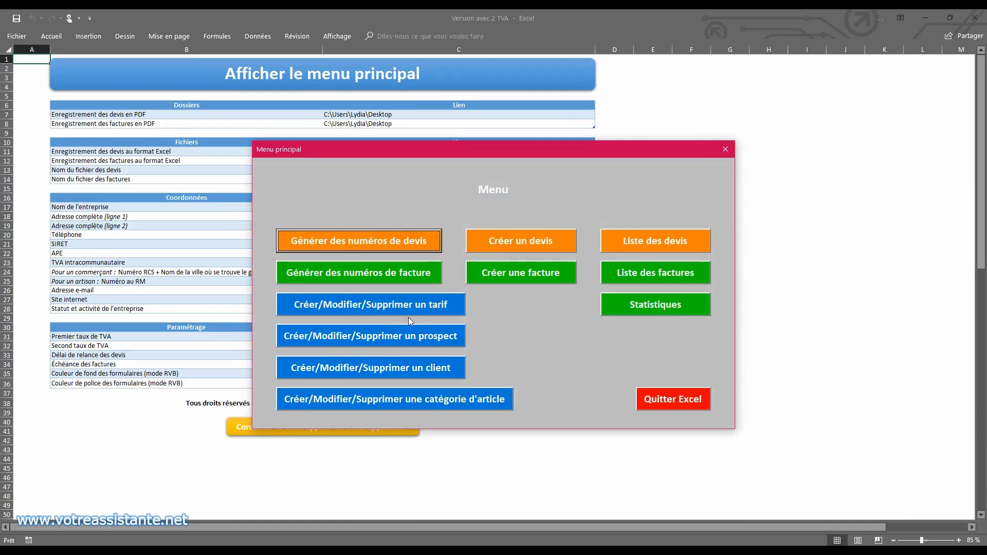
Load prospect 1 in the prospect form, change its title to Madame and confirm the modification.
left_click(404, 340)
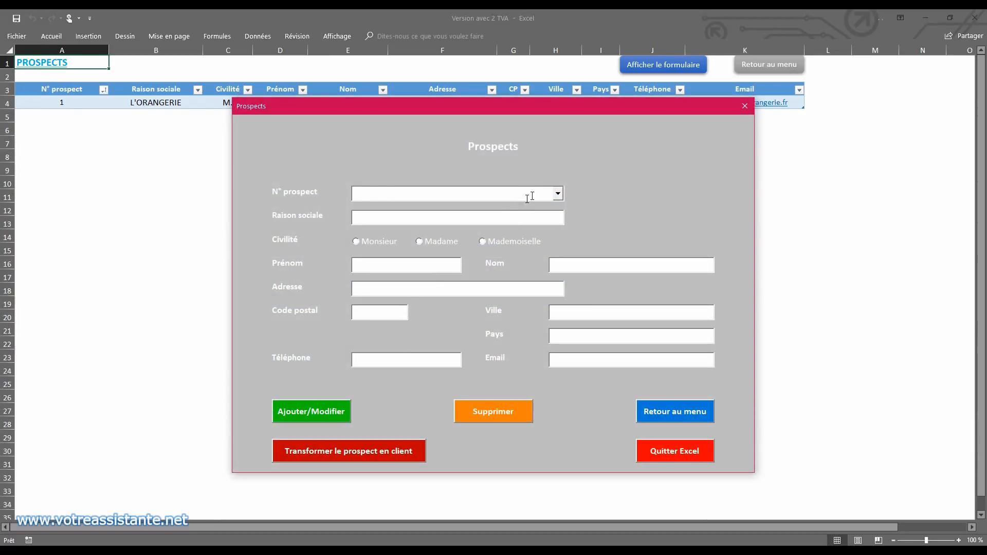
left_click(557, 195)
left_click(552, 204)
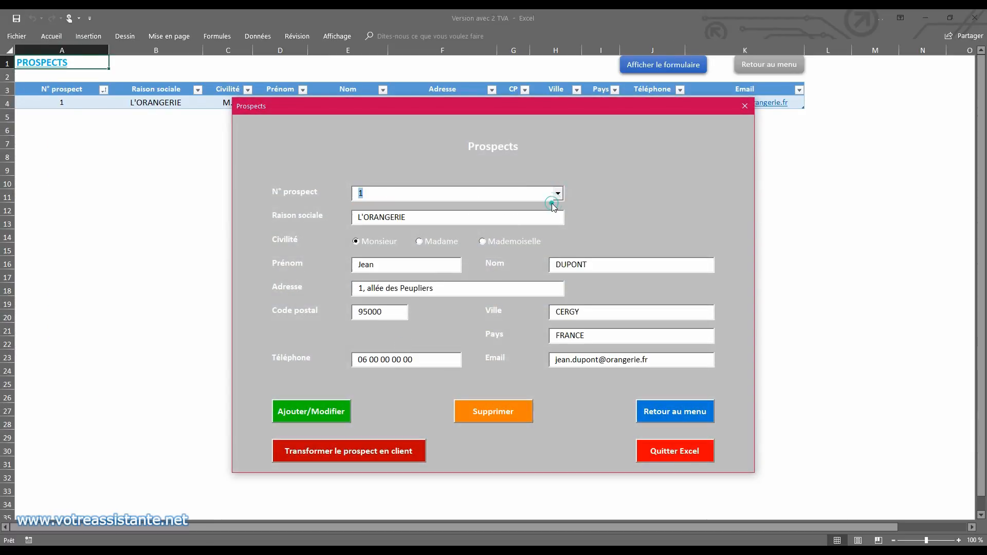
left_click(530, 218)
left_click(425, 241)
left_click(310, 416)
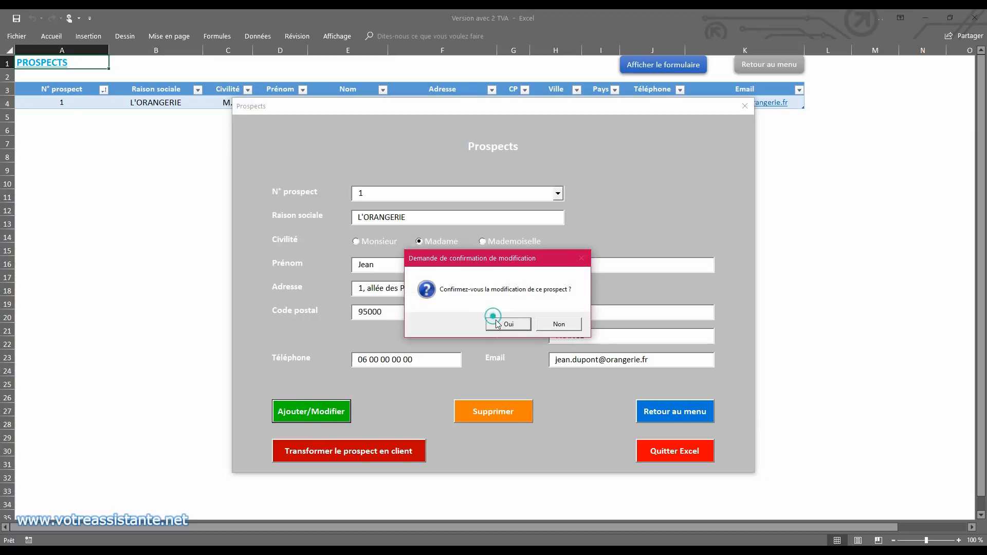
left_click(496, 321)
Move the prospect form aside to check the prospect's row, then close the form and return to the main menu.
left_click_drag(313, 117, 181, 209)
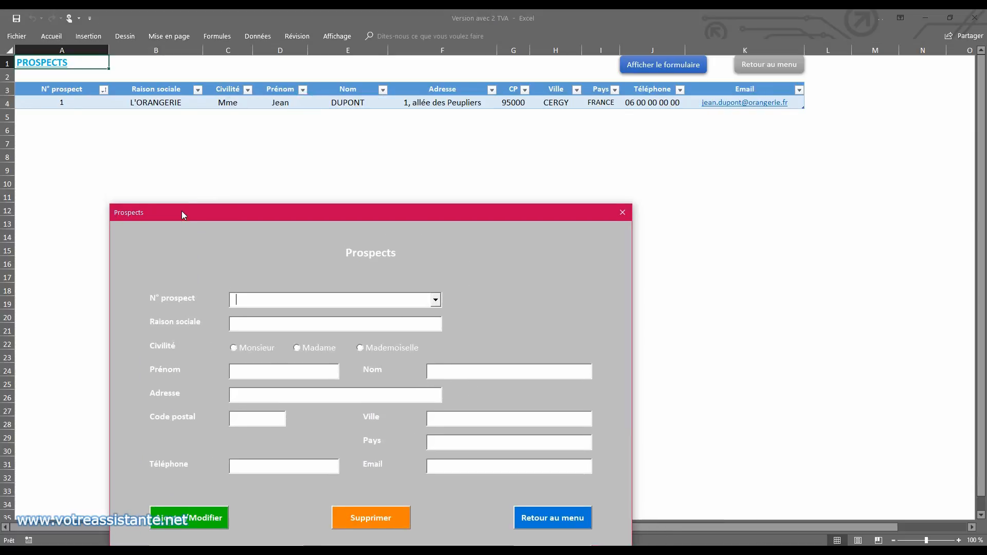
left_click_drag(222, 171, 310, 104)
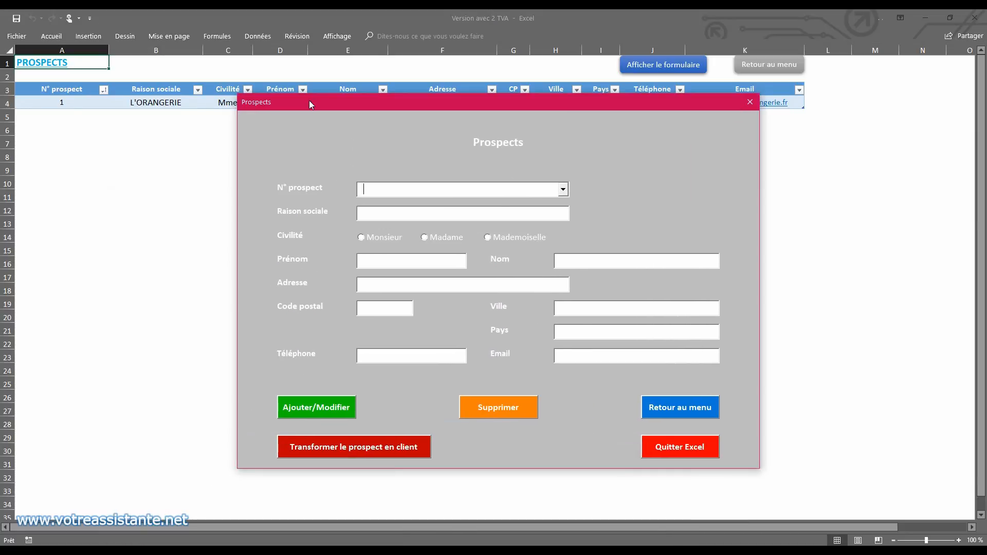
left_click(750, 102)
left_click(769, 65)
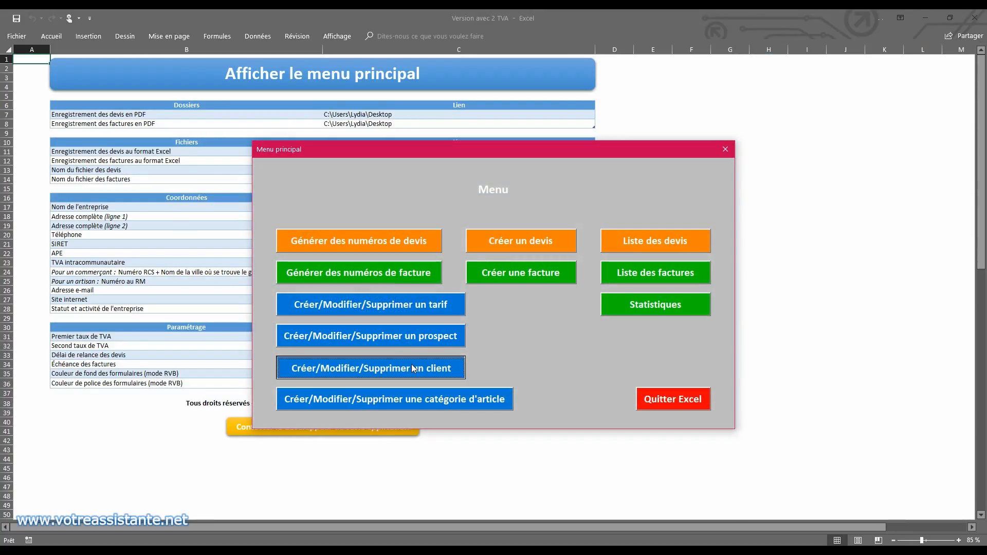
Open the client form, load client 1 to review its details, and return to the main menu.
left_click(391, 368)
left_click(559, 192)
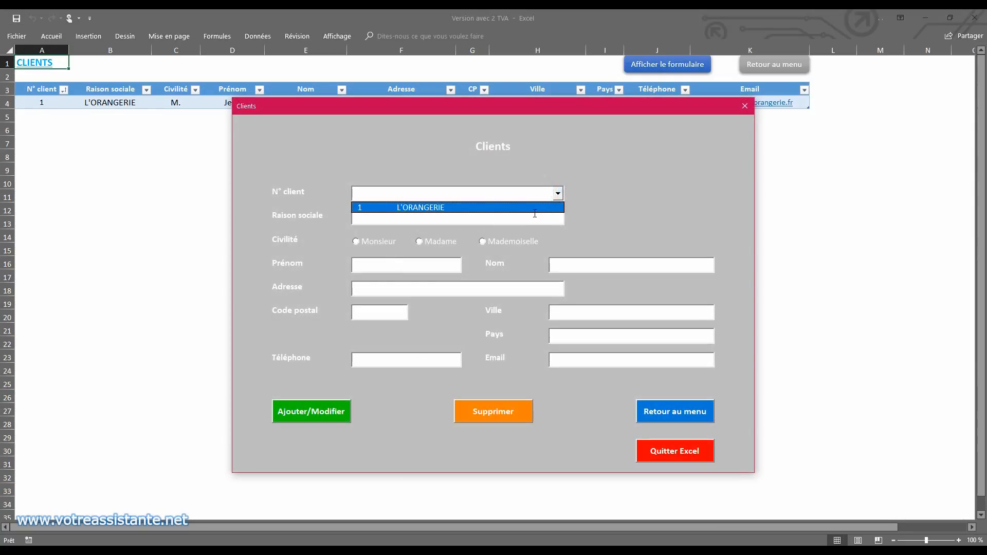
left_click(530, 209)
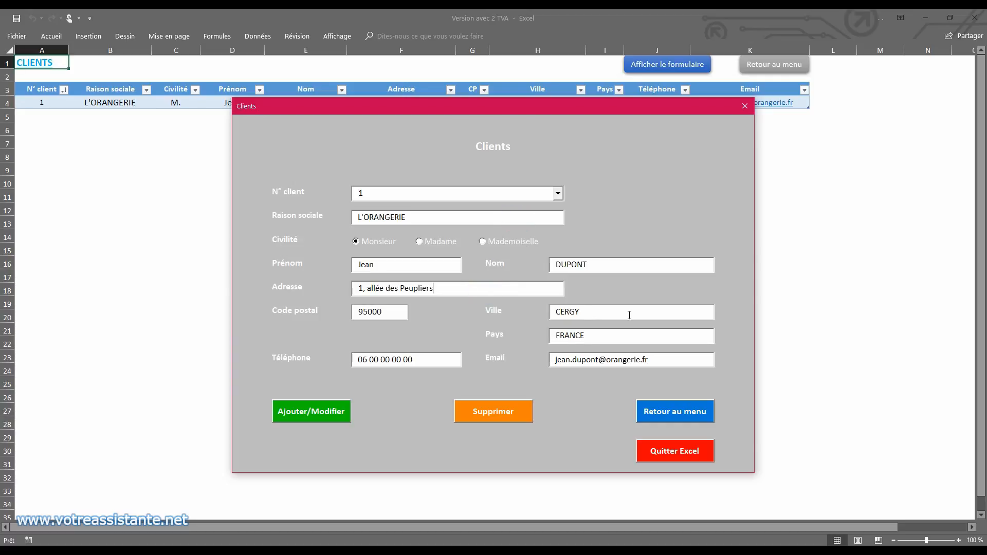
left_click(684, 414)
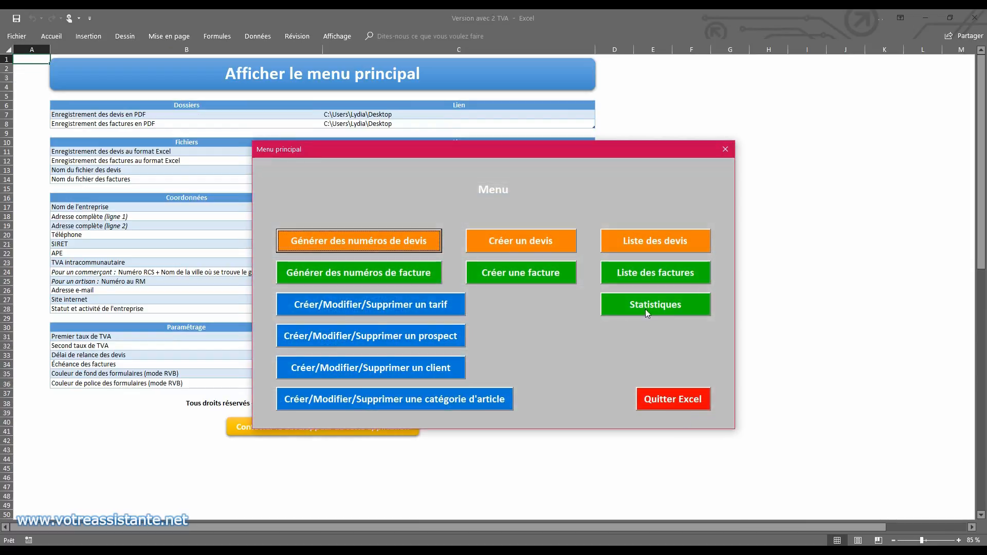
Open the statistics from the main menu.
left_click(650, 303)
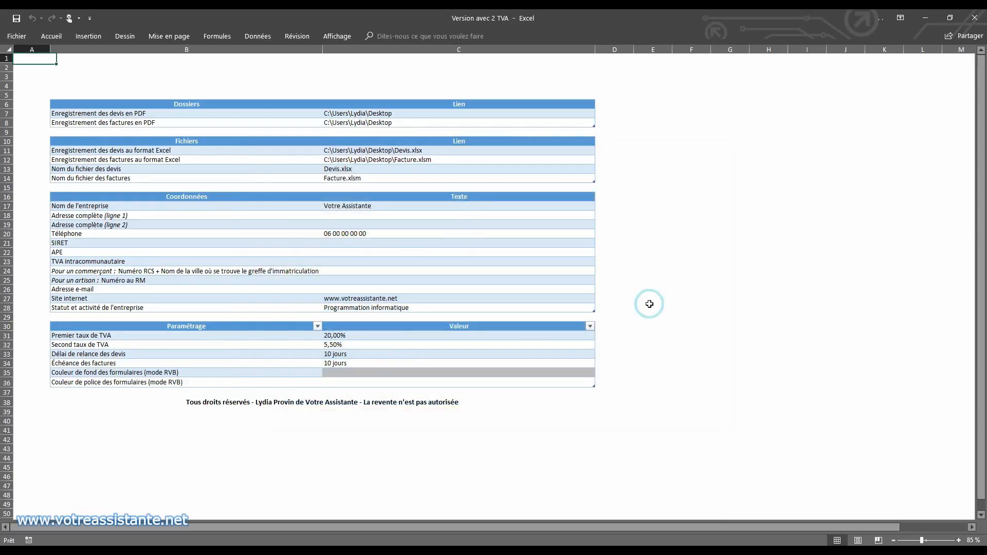